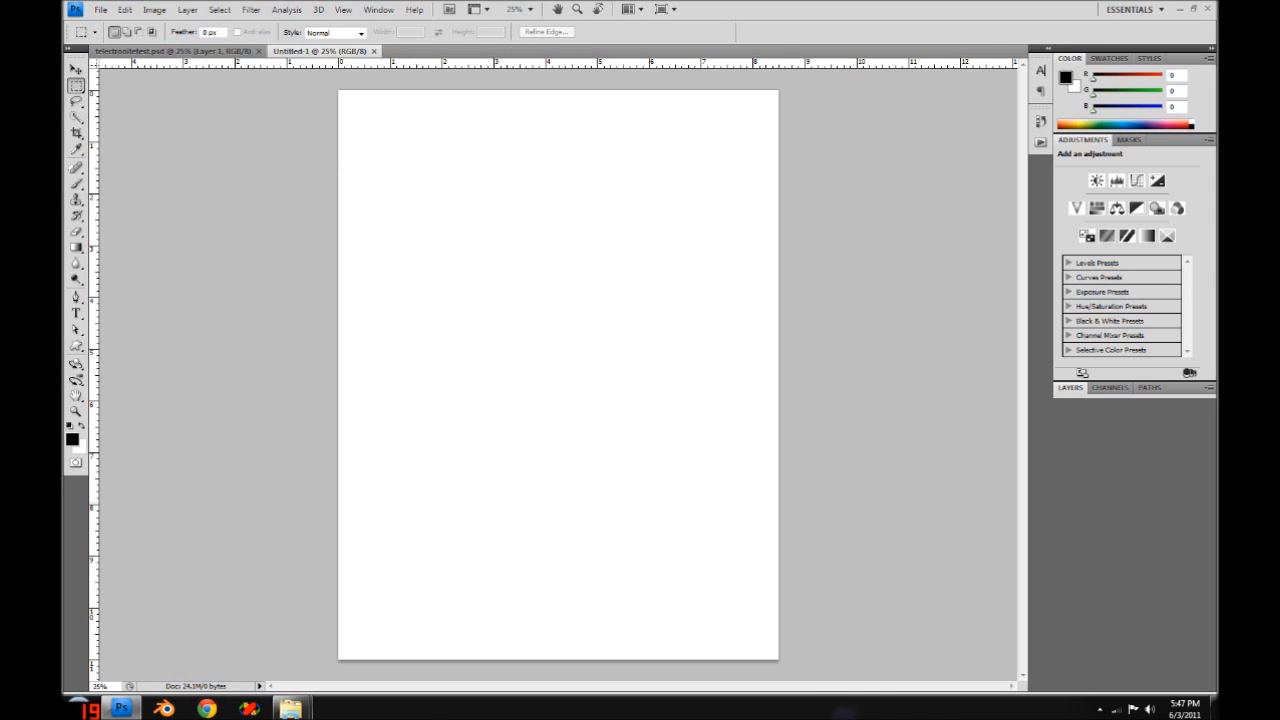
- Draw a black rounded square about 4.2 inches wide with a 130 px corner radius mid-page, and nudge it slightly up and left
{"action": "left_click", "coordinate": [1069, 390]}
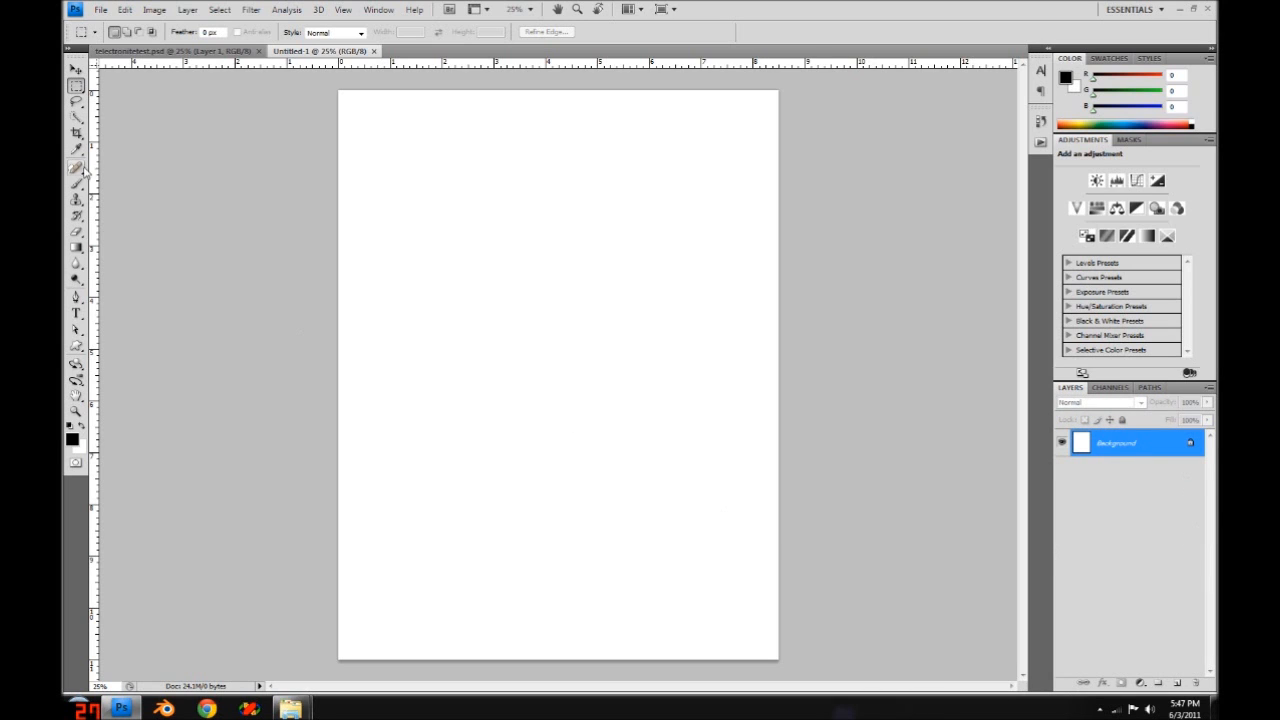
{"action": "left_click", "coordinate": [80, 352]}
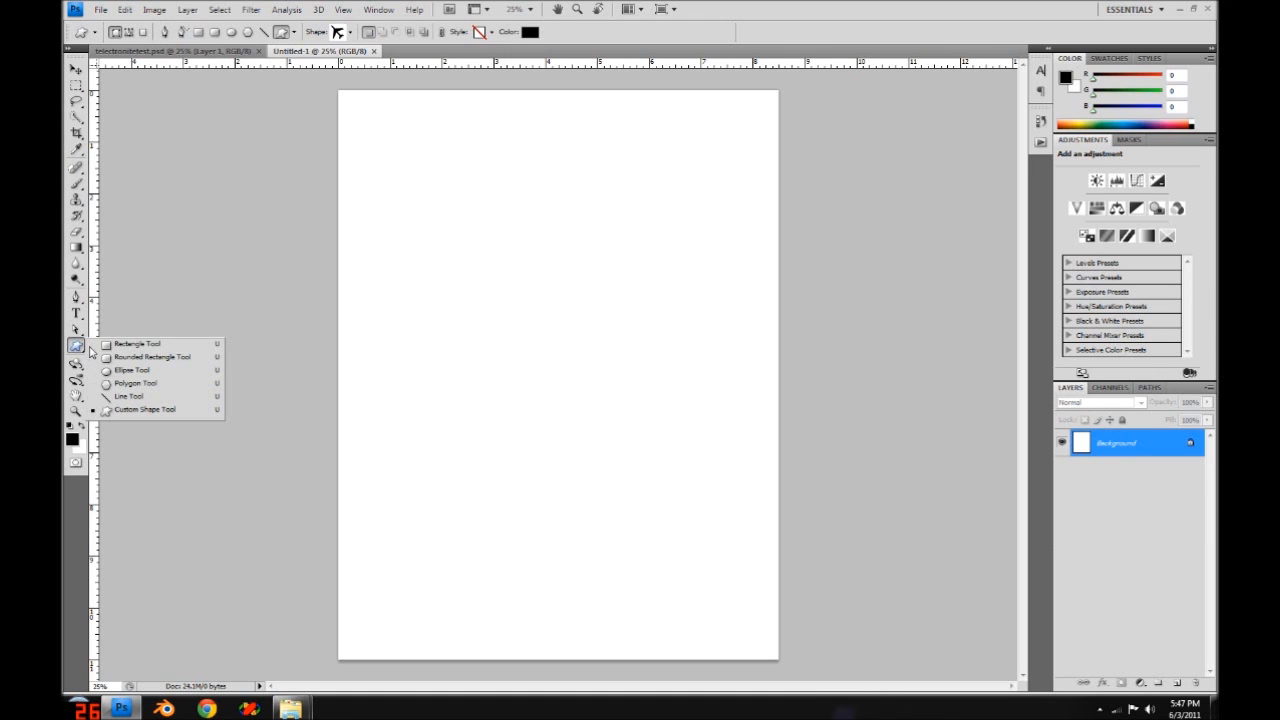
{"action": "left_click", "coordinate": [141, 358]}
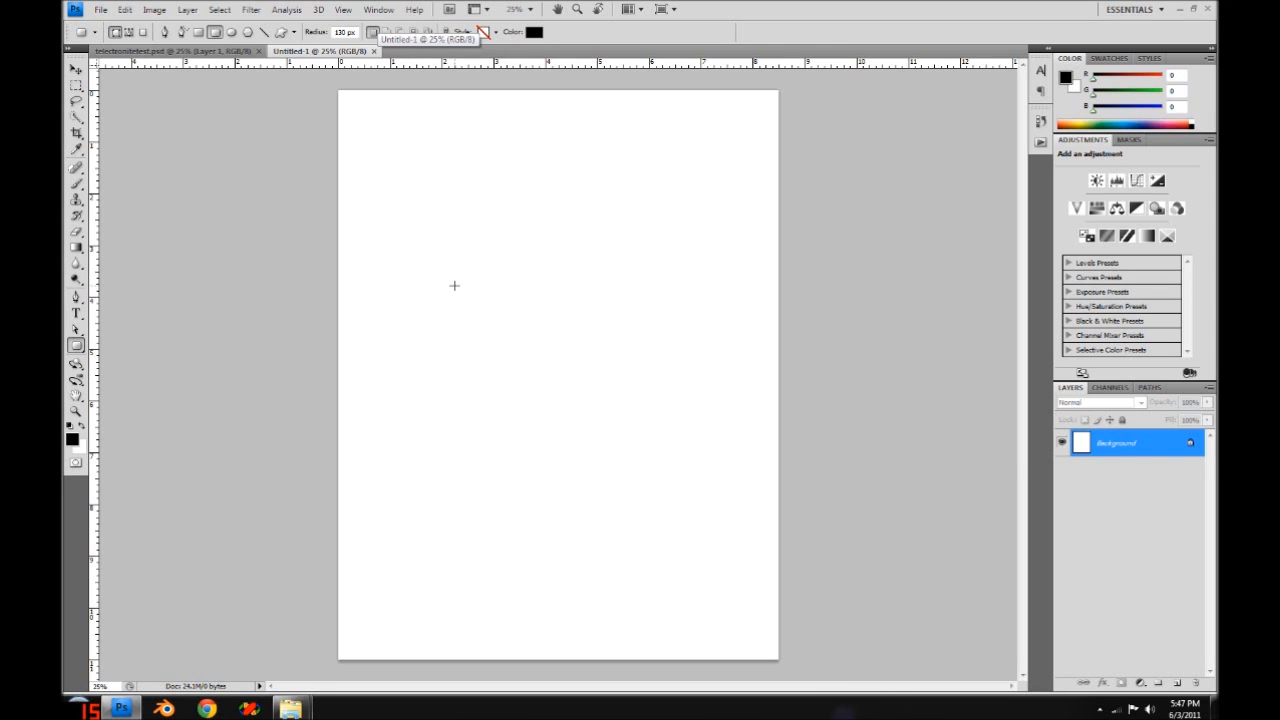
{"action": "left_click_drag", "start_coordinate": [452, 284], "coordinate": [673, 504]}
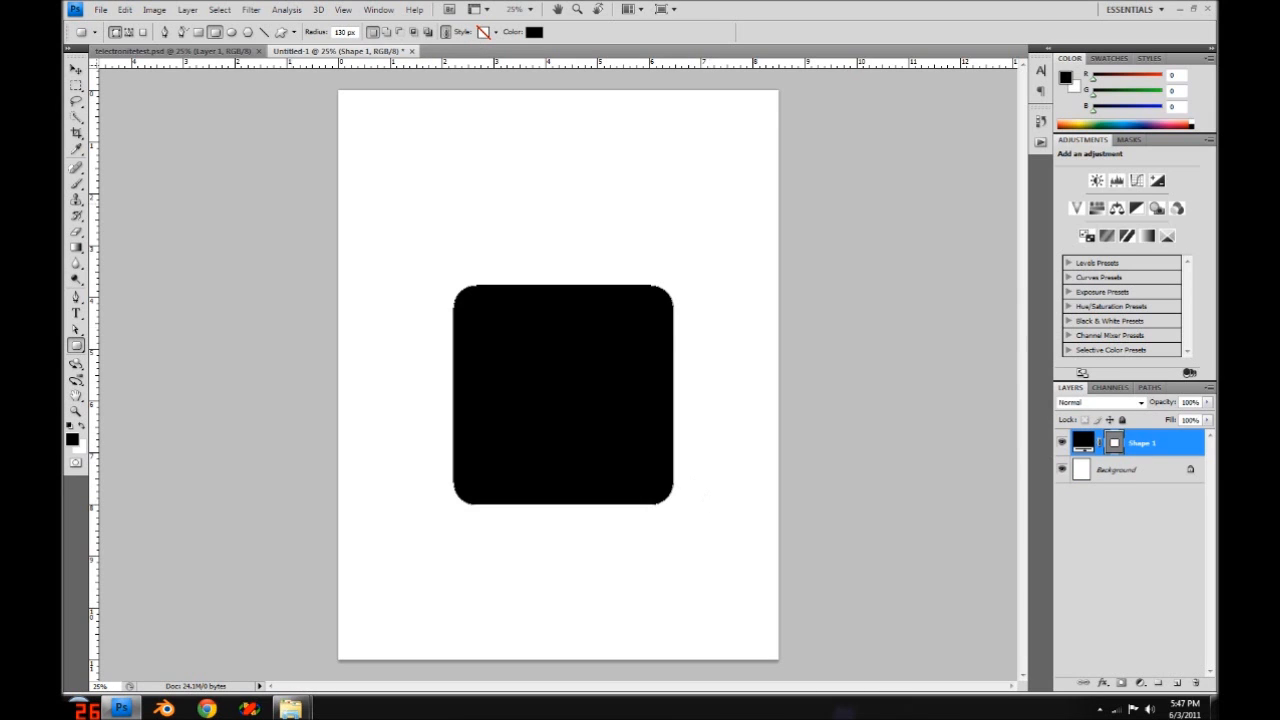
{"action": "left_click", "coordinate": [75, 68]}
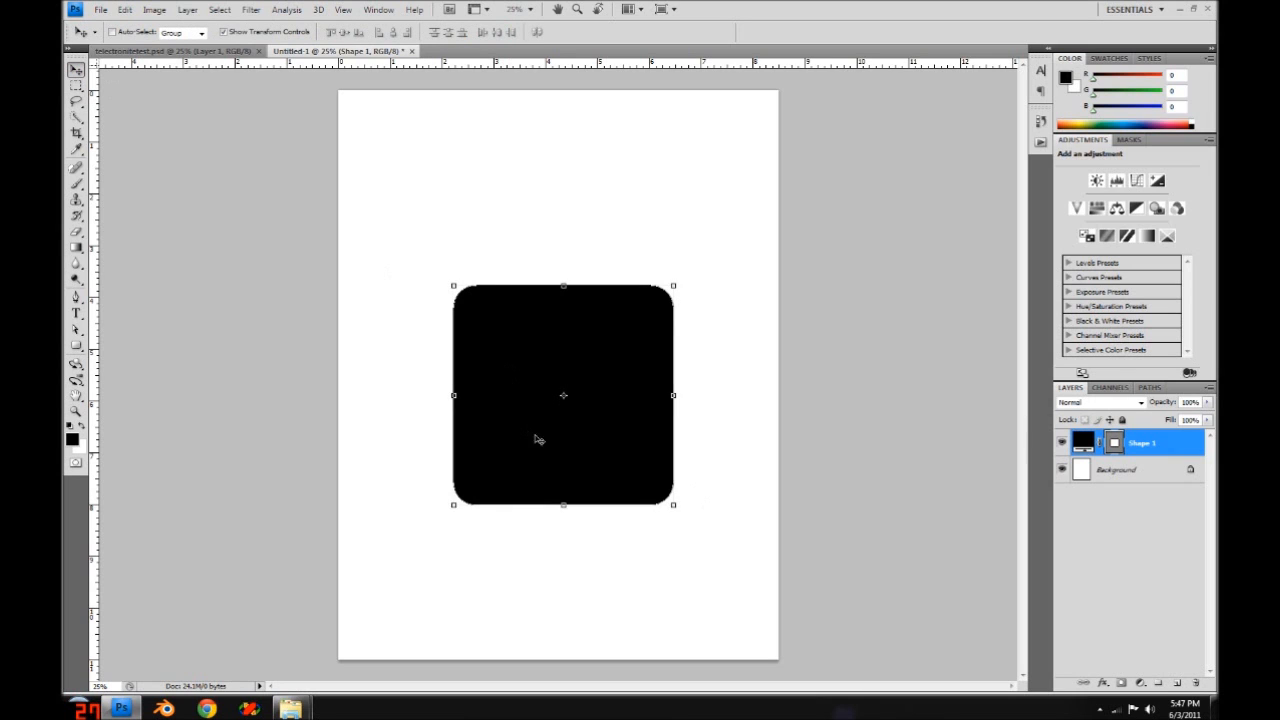
{"action": "left_click_drag", "start_coordinate": [563, 464], "coordinate": [547, 441]}
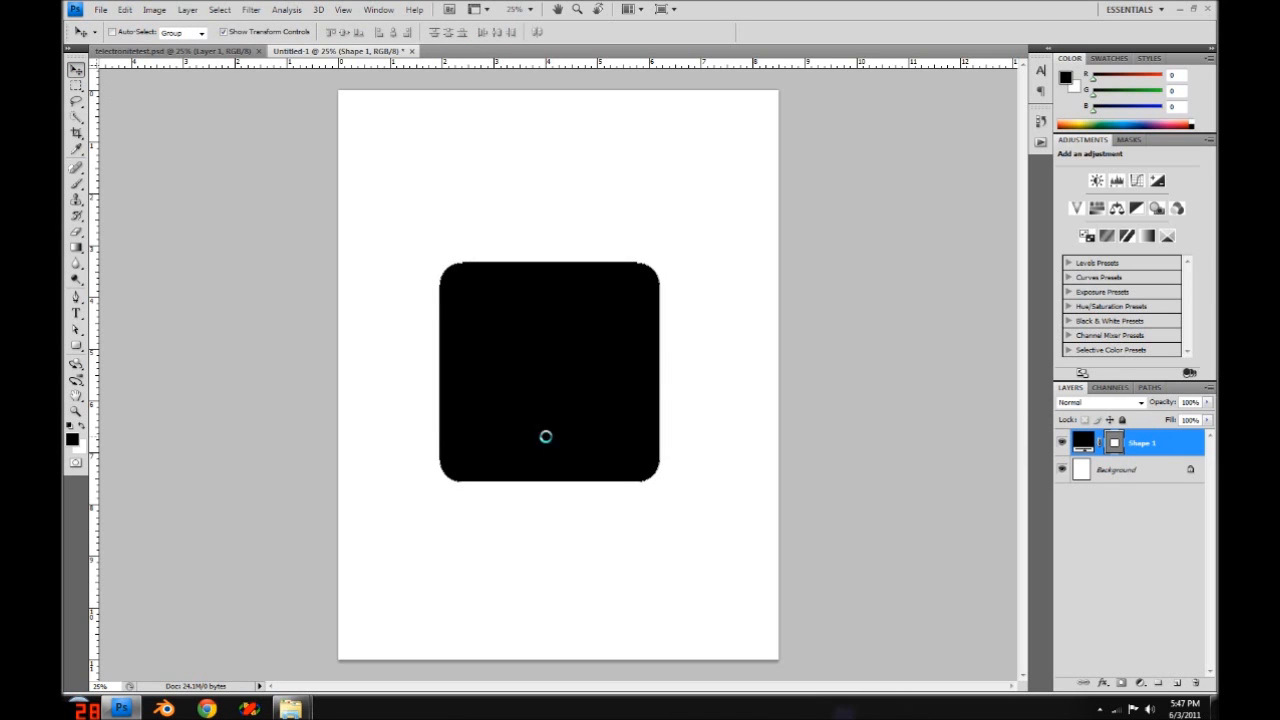
- Rasterize the Shape 1 layer and duplicate it within the same document as Shape 1 copy
{"action": "left_click", "coordinate": [78, 88]}
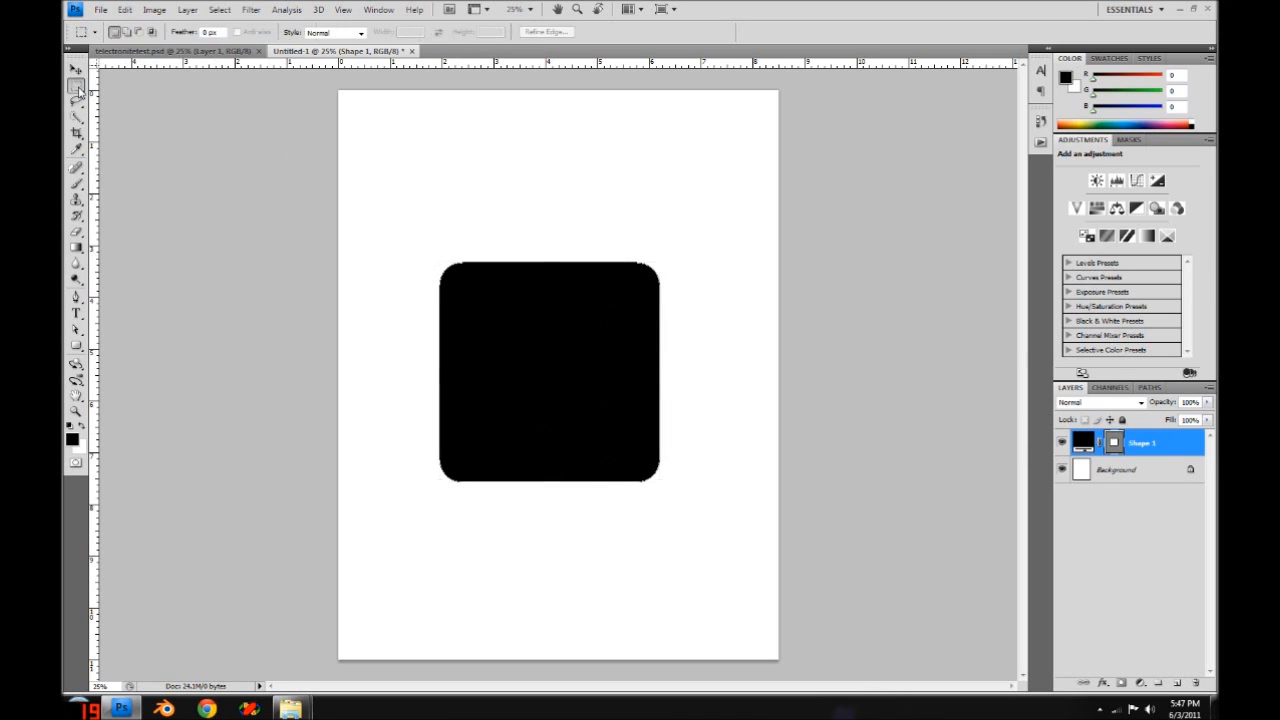
{"action": "right_click", "coordinate": [1170, 448]}
{"action": "left_click", "coordinate": [1122, 222]}
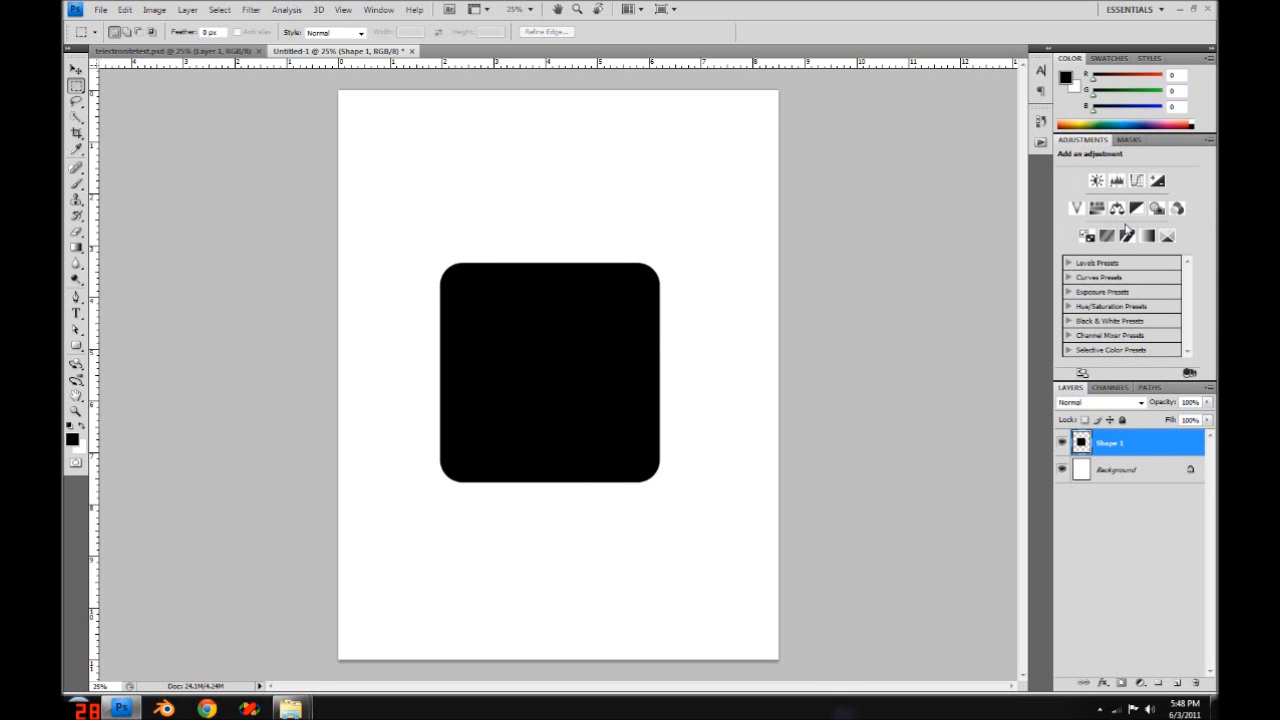
{"action": "right_click", "coordinate": [1153, 445]}
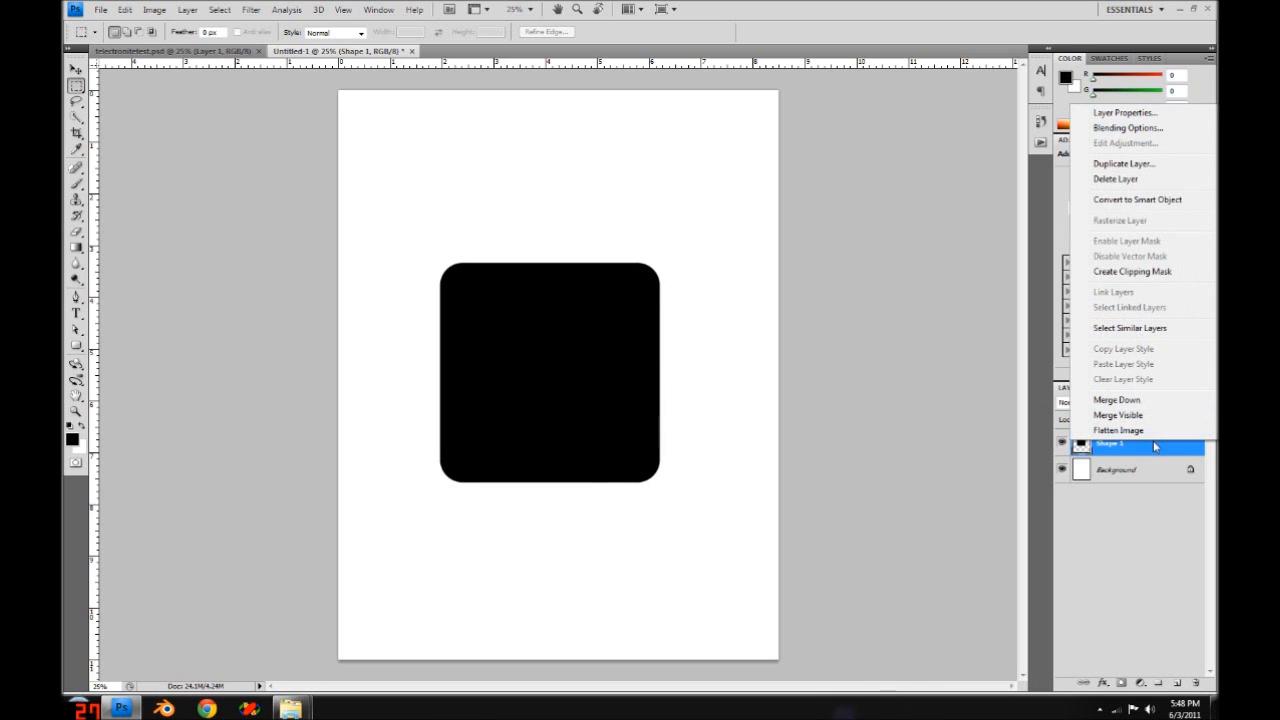
{"action": "left_click", "coordinate": [1122, 164]}
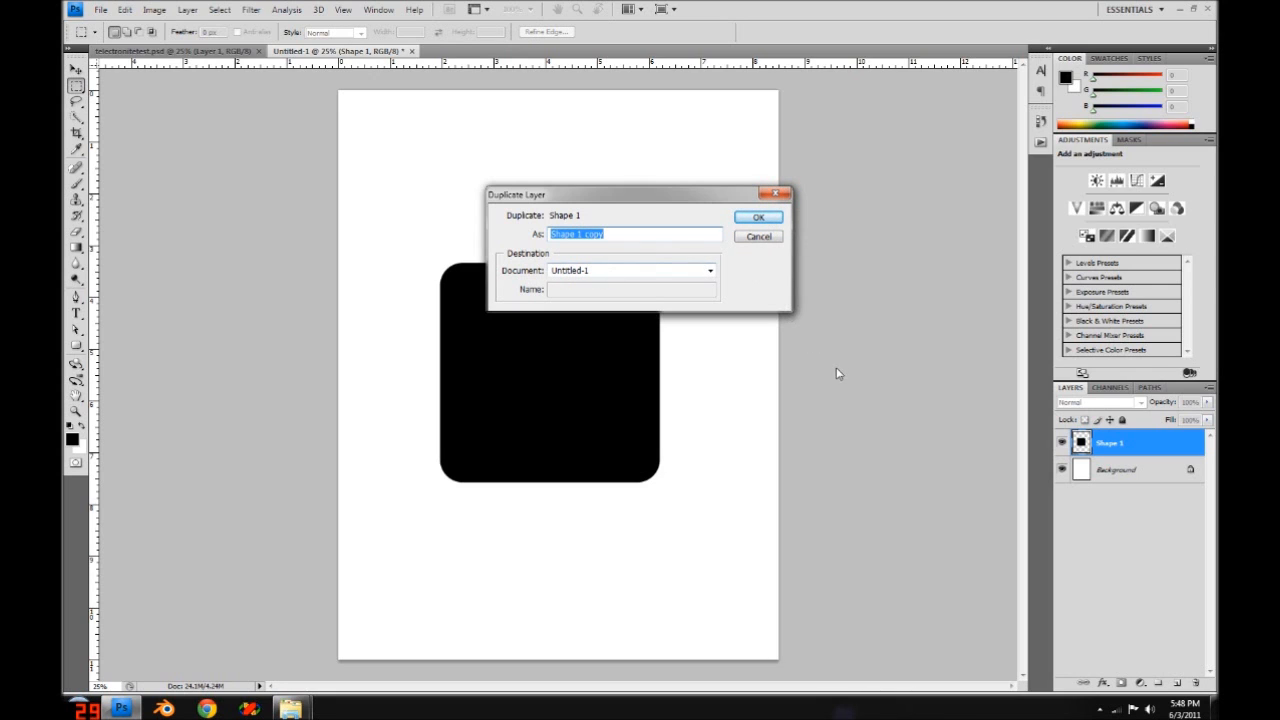
{"action": "left_click", "coordinate": [772, 224]}
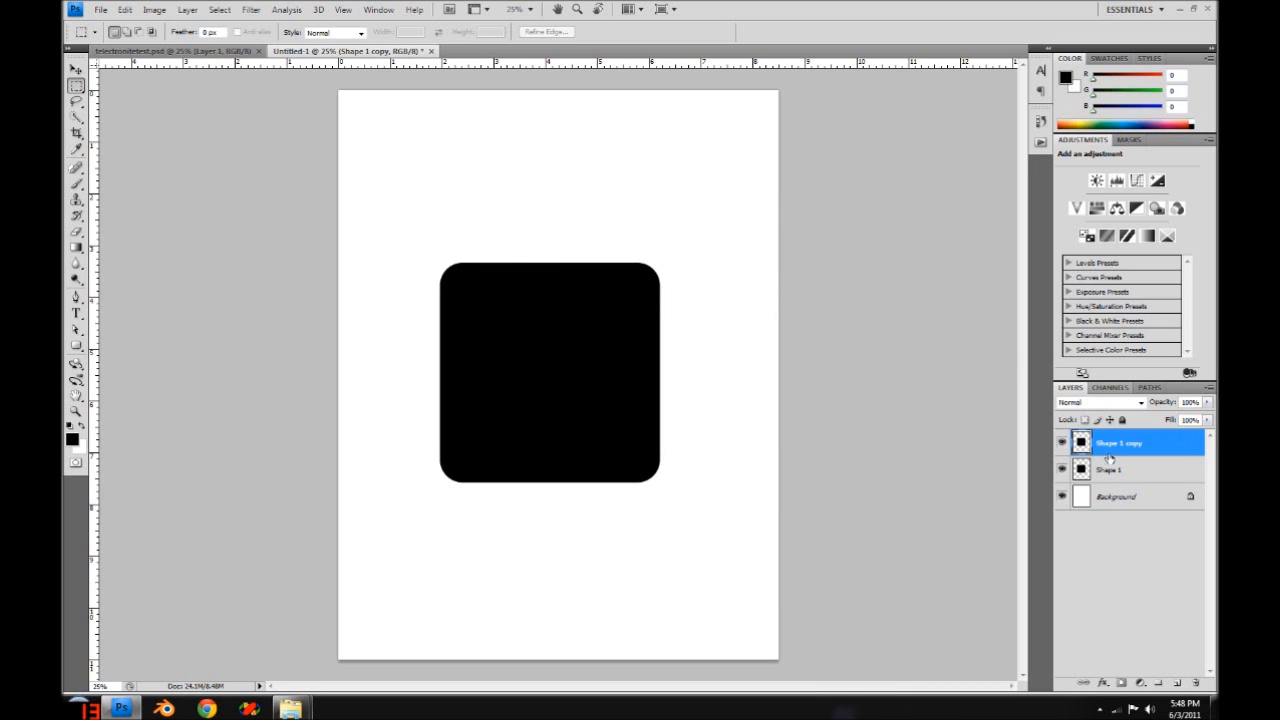
- Apply a red Color Overlay to Shape 1 copy and scale it proportionally about its centre to 79.3%
{"action": "double_click", "coordinate": [1157, 449]}
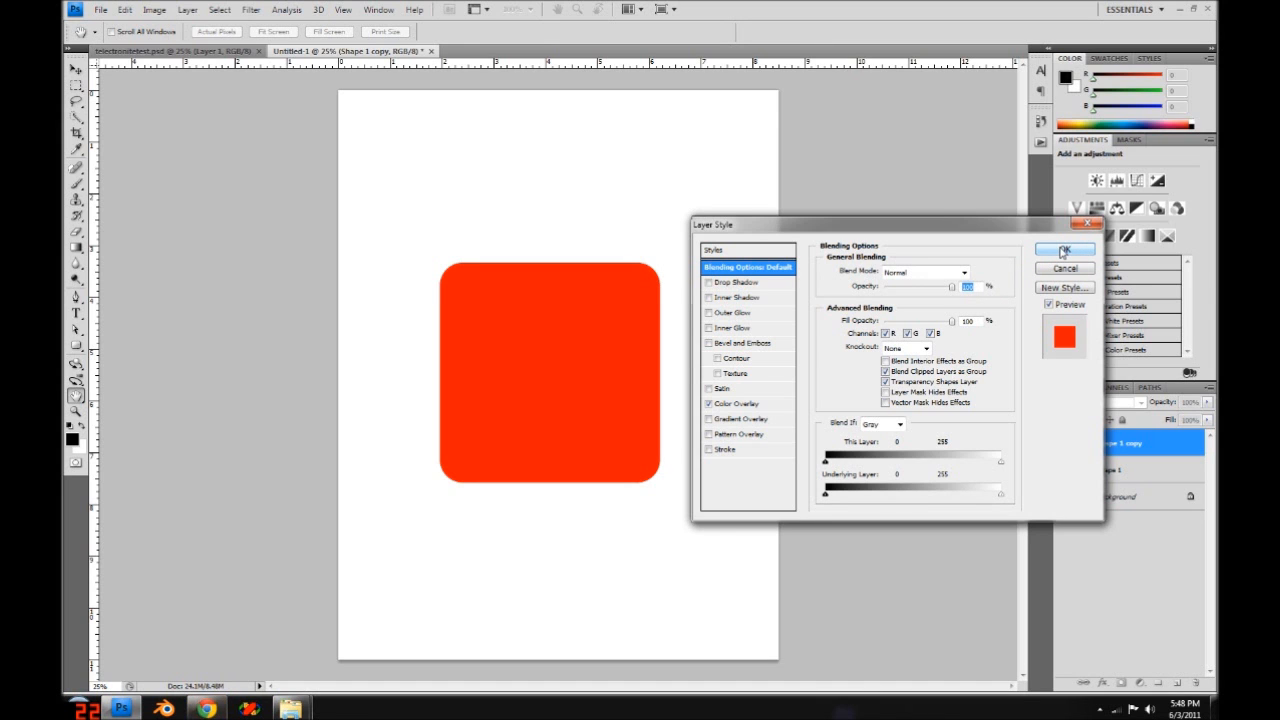
{"action": "left_click", "coordinate": [1063, 250]}
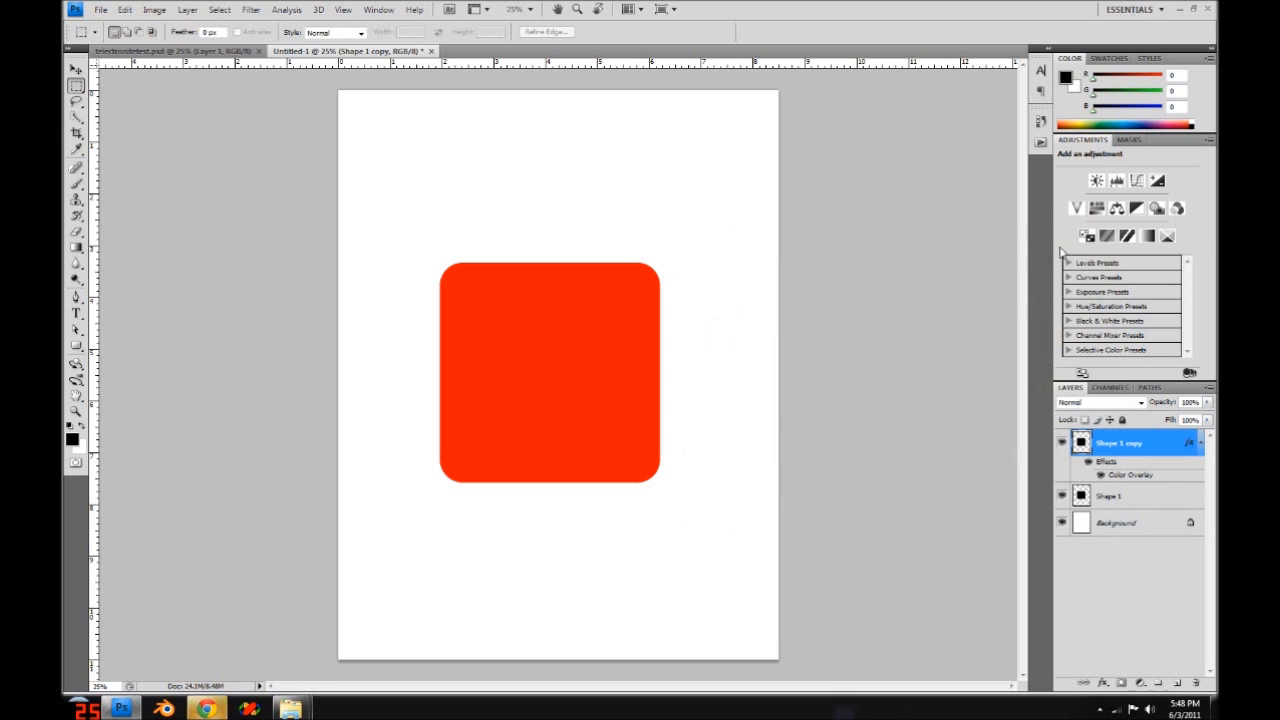
{"action": "left_click", "coordinate": [79, 71]}
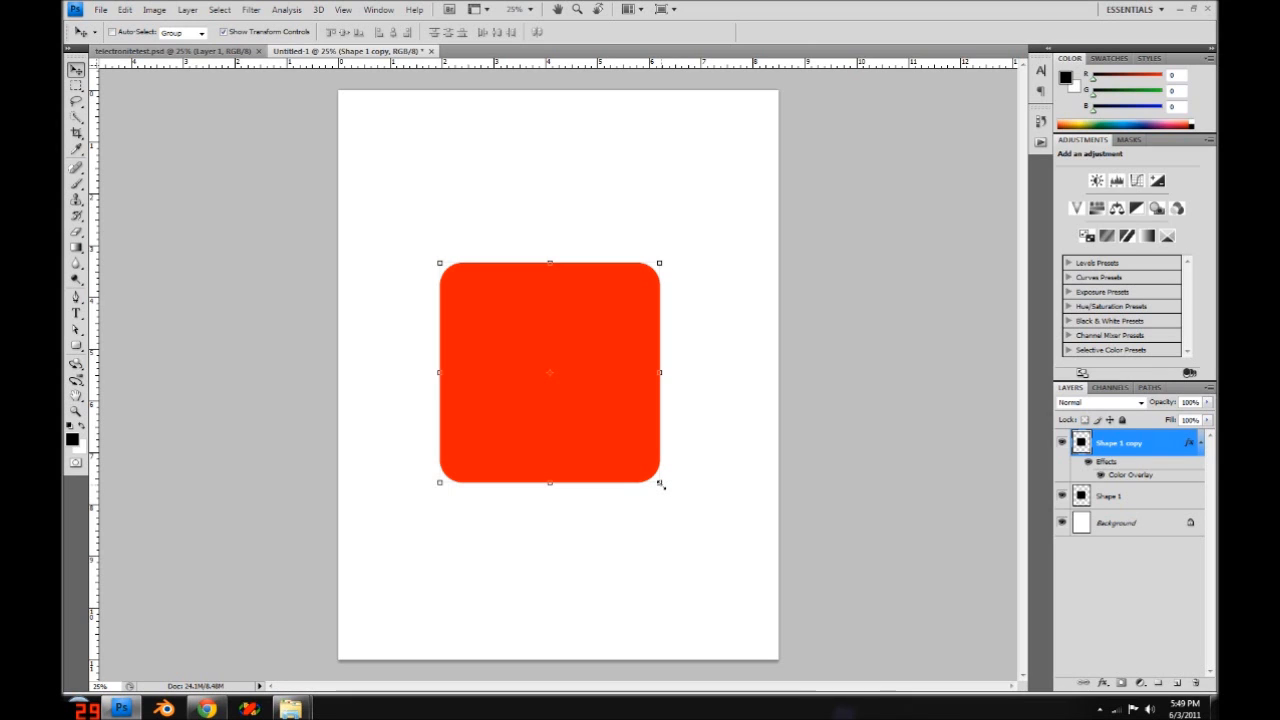
{"action": "left_click_drag", "start_coordinate": [659, 484], "coordinate": [631, 468]}
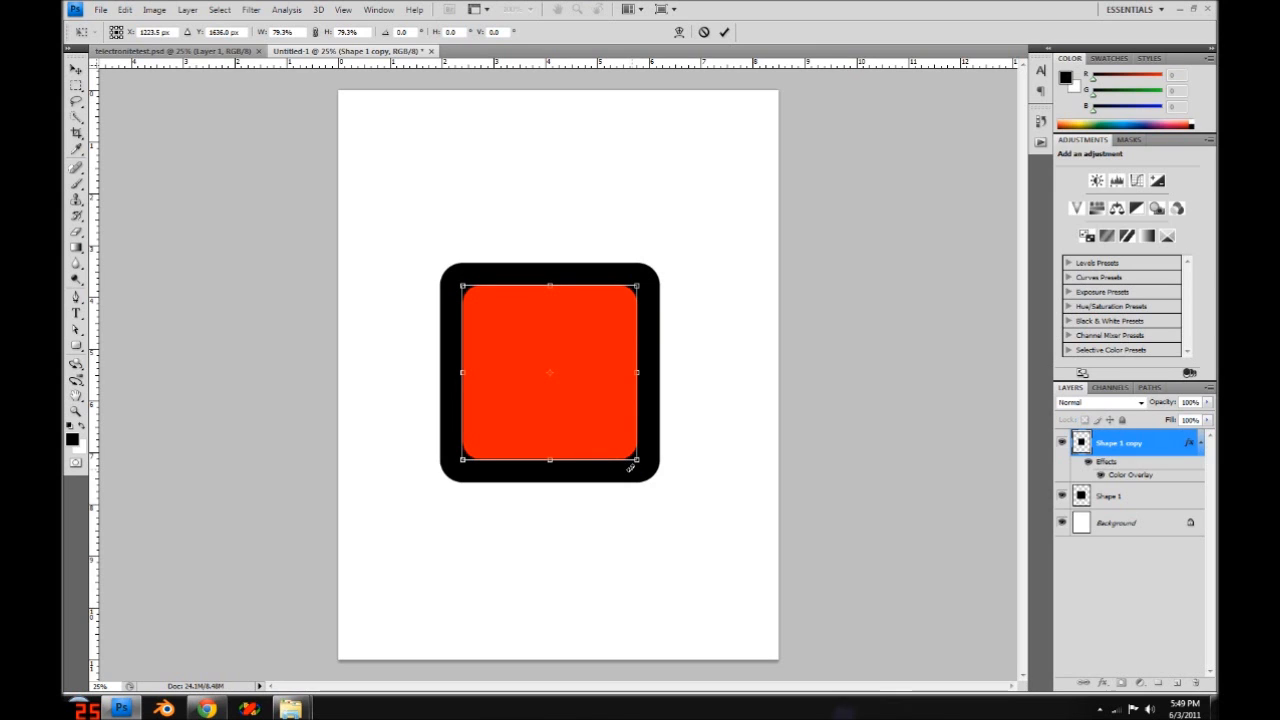
{"action": "left_click", "coordinate": [725, 33]}
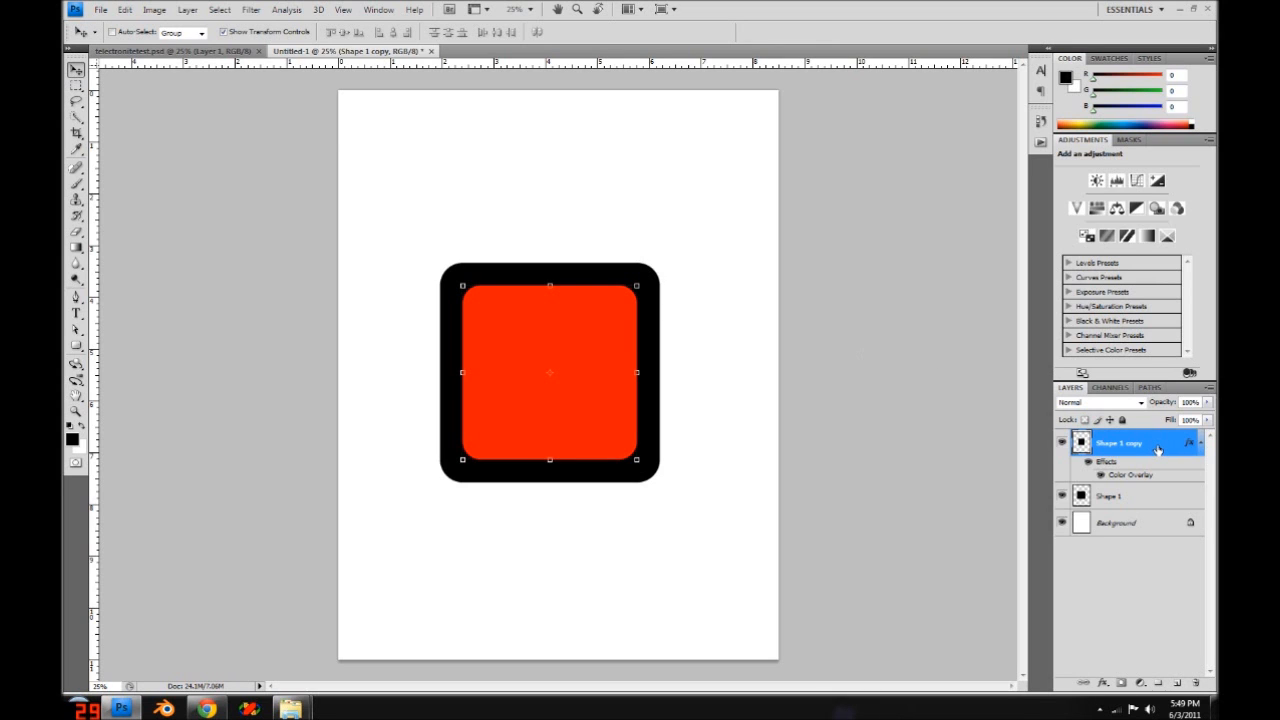
- Place Shape 1 copy beneath Shape 1 and cut the copy's outline out of Shape 1 to leave a frame
{"action": "left_click_drag", "start_coordinate": [1157, 449], "coordinate": [1157, 506]}
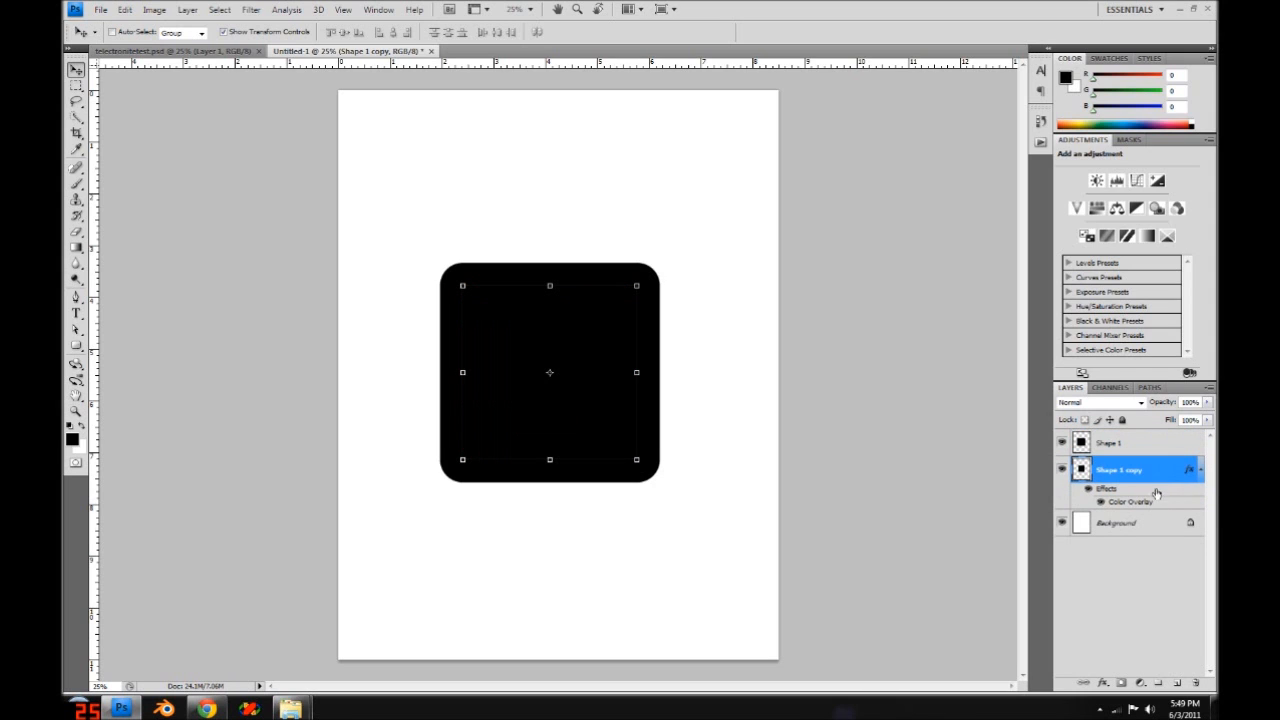
{"action": "left_click", "coordinate": [1083, 469], "text": "ctrl"}
{"action": "left_click", "coordinate": [1145, 445]}
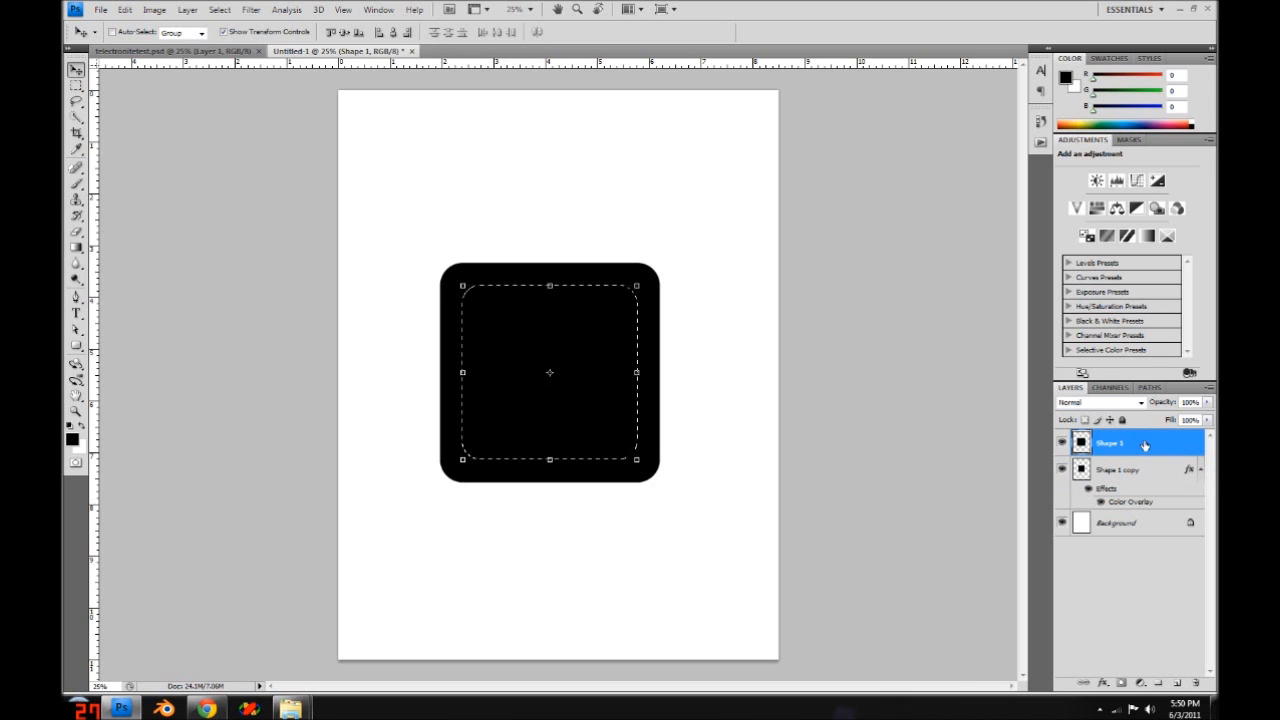
{"action": "key", "text": "Delete"}
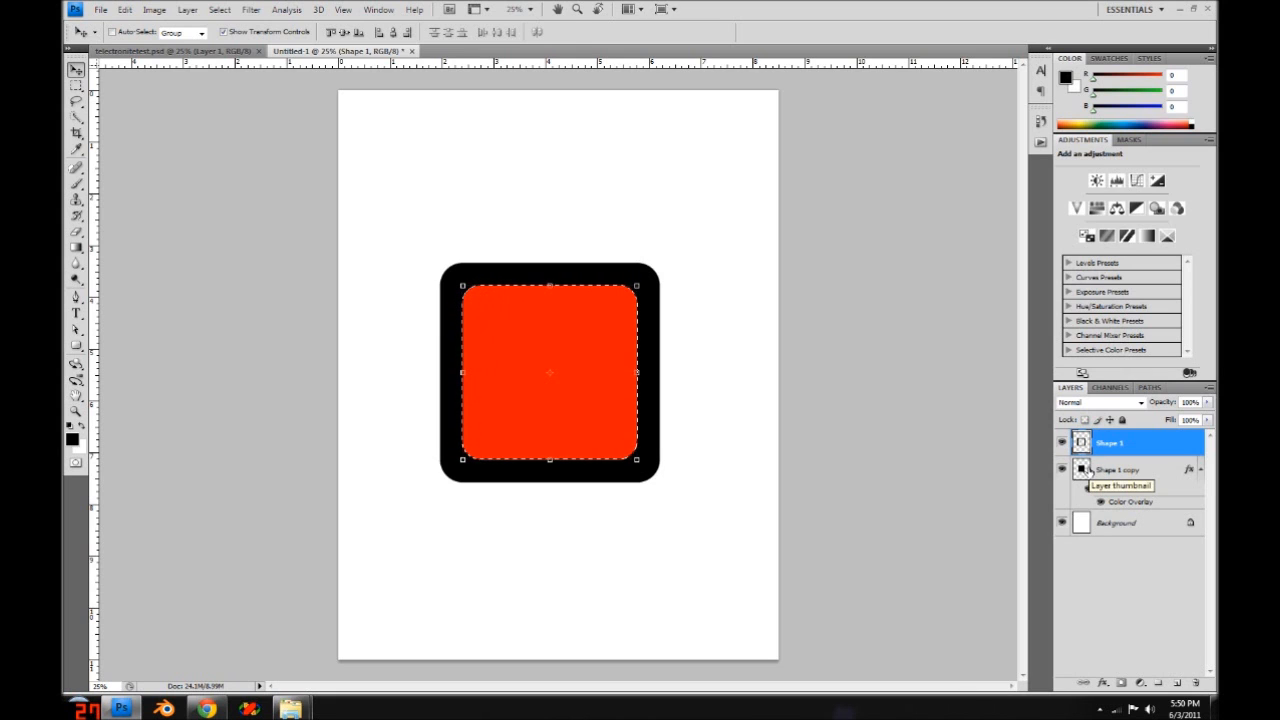
- Clear the selection and enlarge the red Shape 1 copy proportionally about its centre to 103.2%
{"action": "left_click", "coordinate": [1085, 470]}
{"action": "key", "text": "m"}
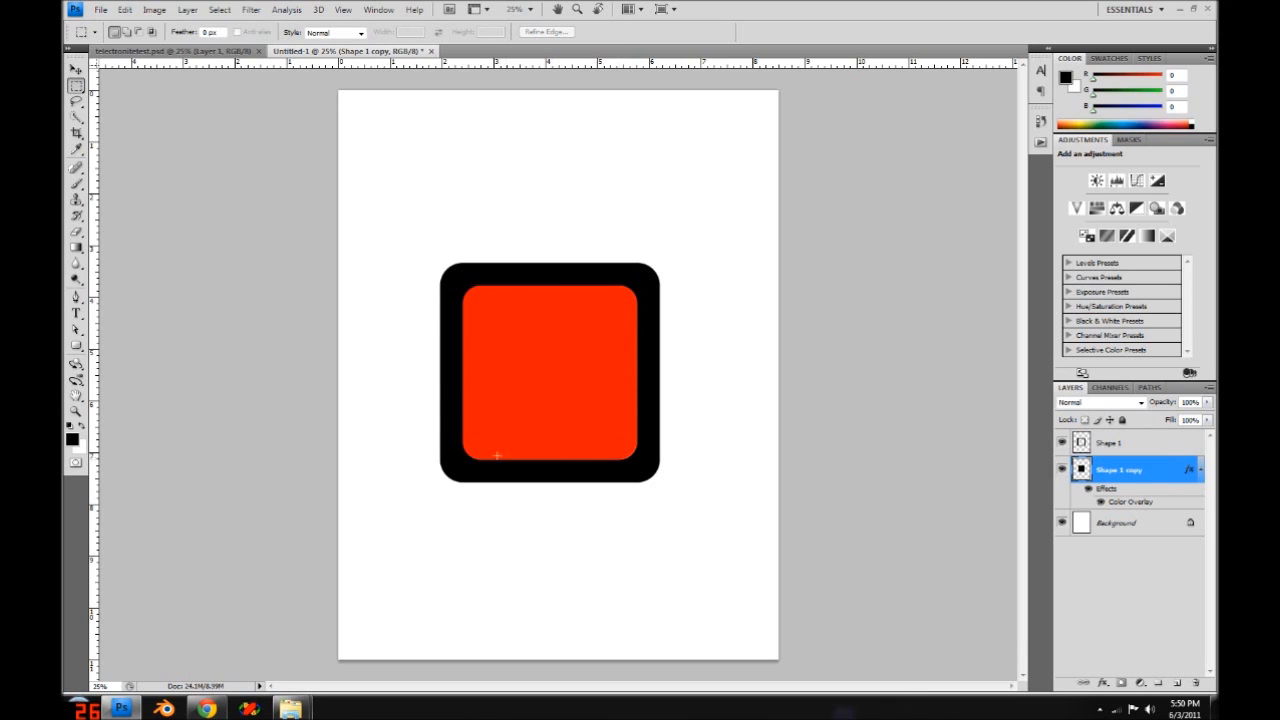
{"action": "left_click", "coordinate": [77, 71]}
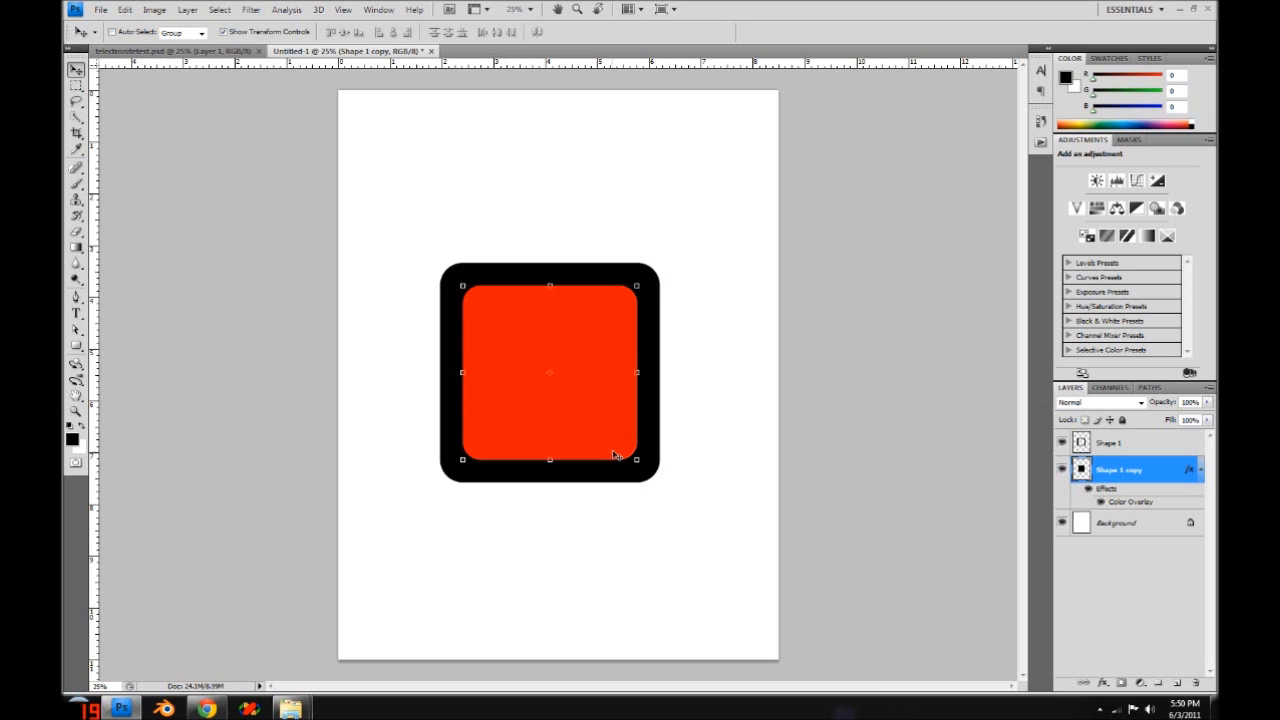
{"action": "left_click_drag", "start_coordinate": [636, 459], "coordinate": [641, 465]}
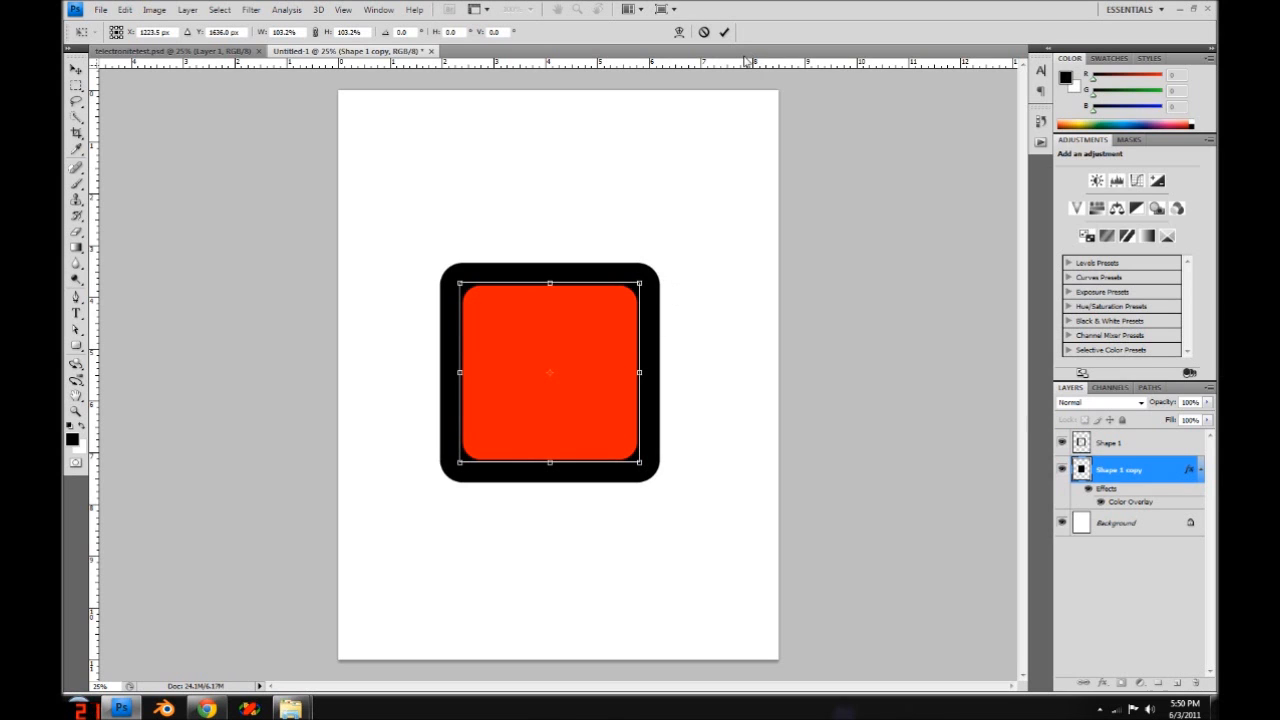
{"action": "key", "text": "v"}
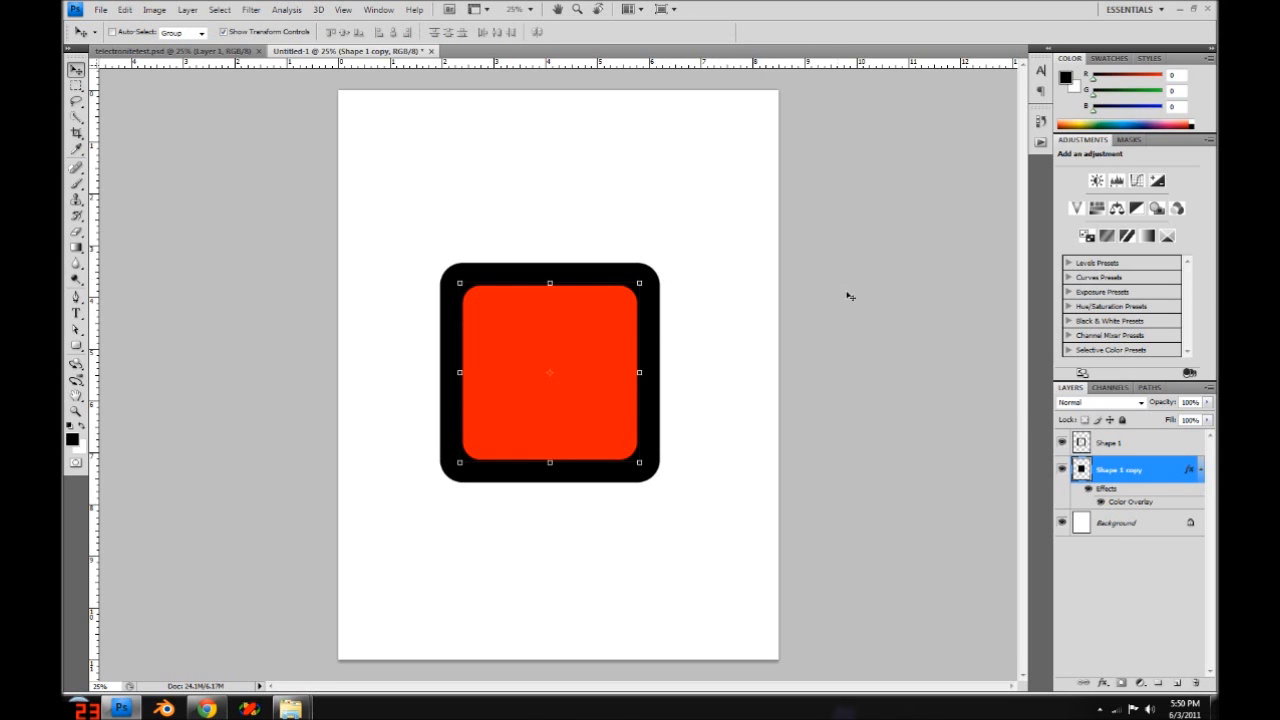
- Add a Gradient Overlay layer style to the Shape 1 frame layer
{"action": "left_click", "coordinate": [76, 87]}
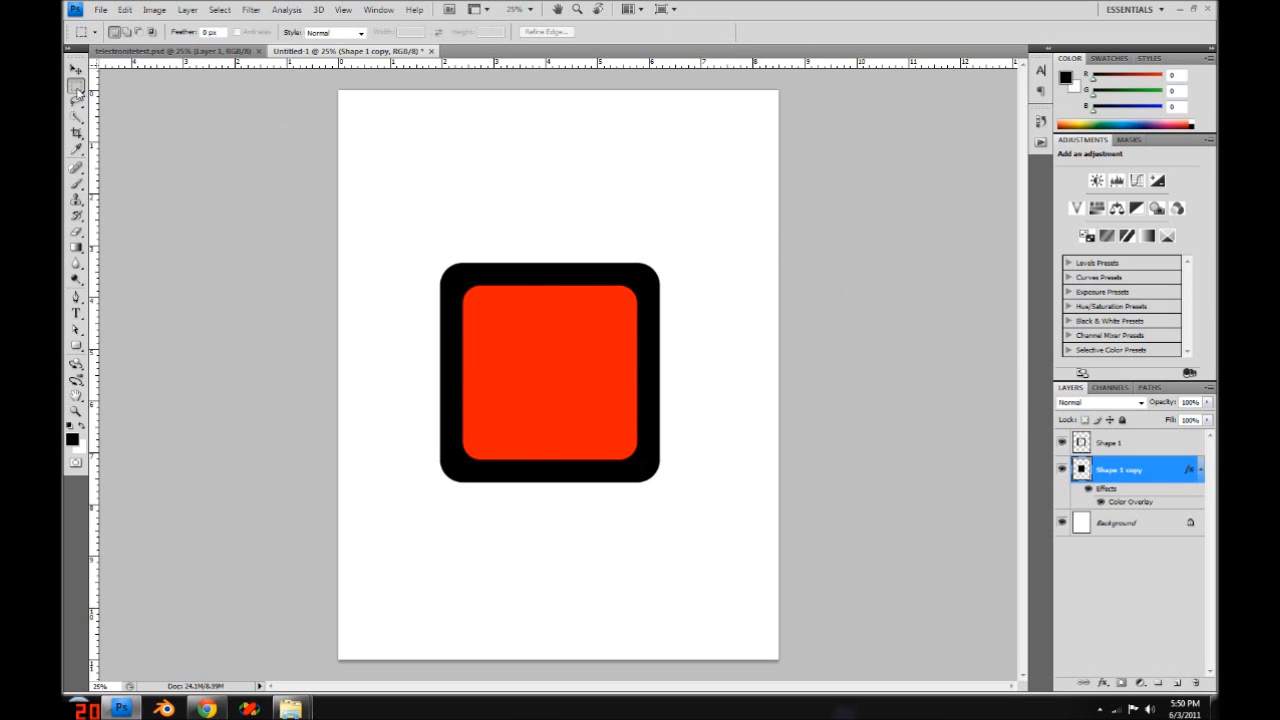
{"action": "left_click", "coordinate": [1101, 446]}
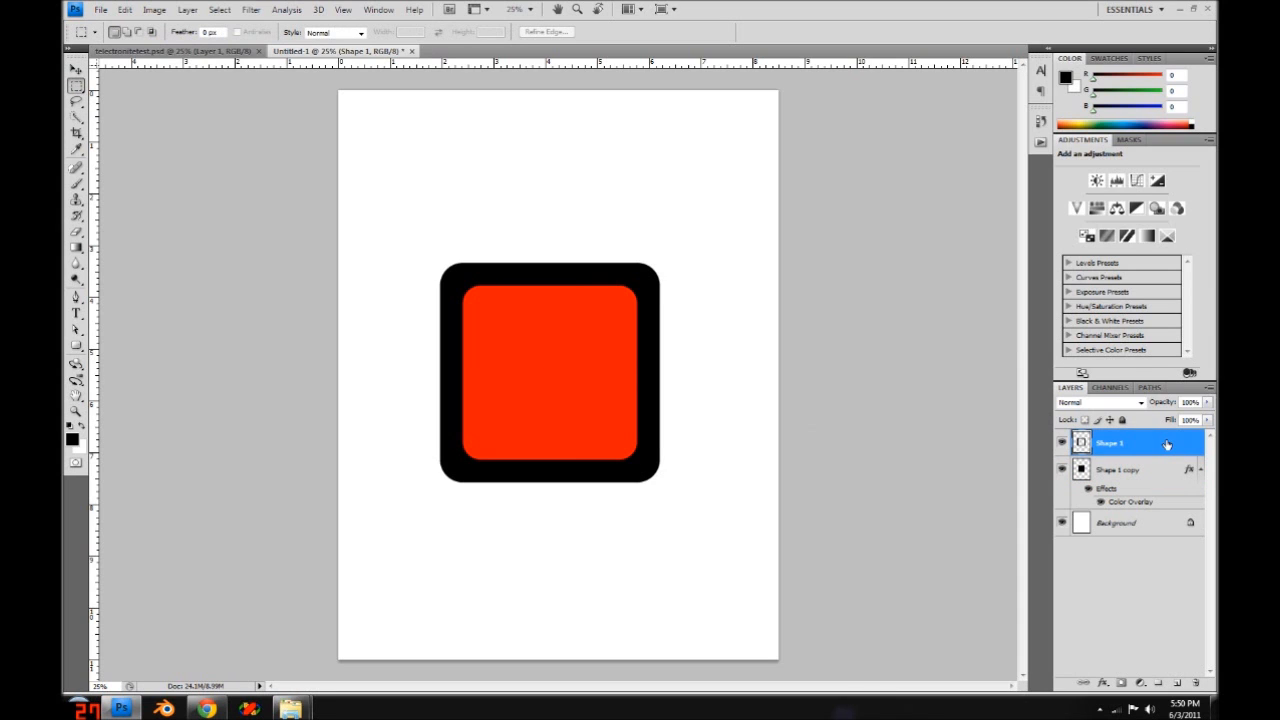
{"action": "left_click", "coordinate": [1063, 443]}
{"action": "left_click", "coordinate": [1063, 443]}
{"action": "double_click", "coordinate": [1145, 446]}
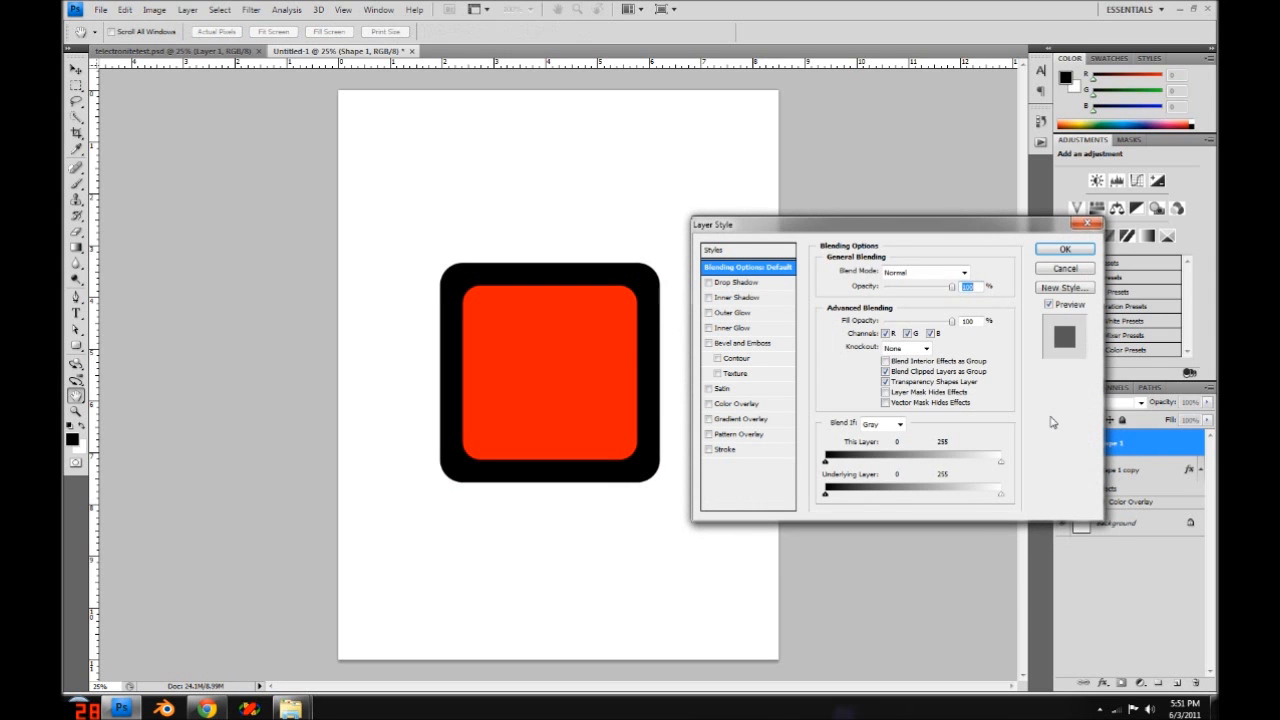
{"action": "left_click", "coordinate": [748, 419]}
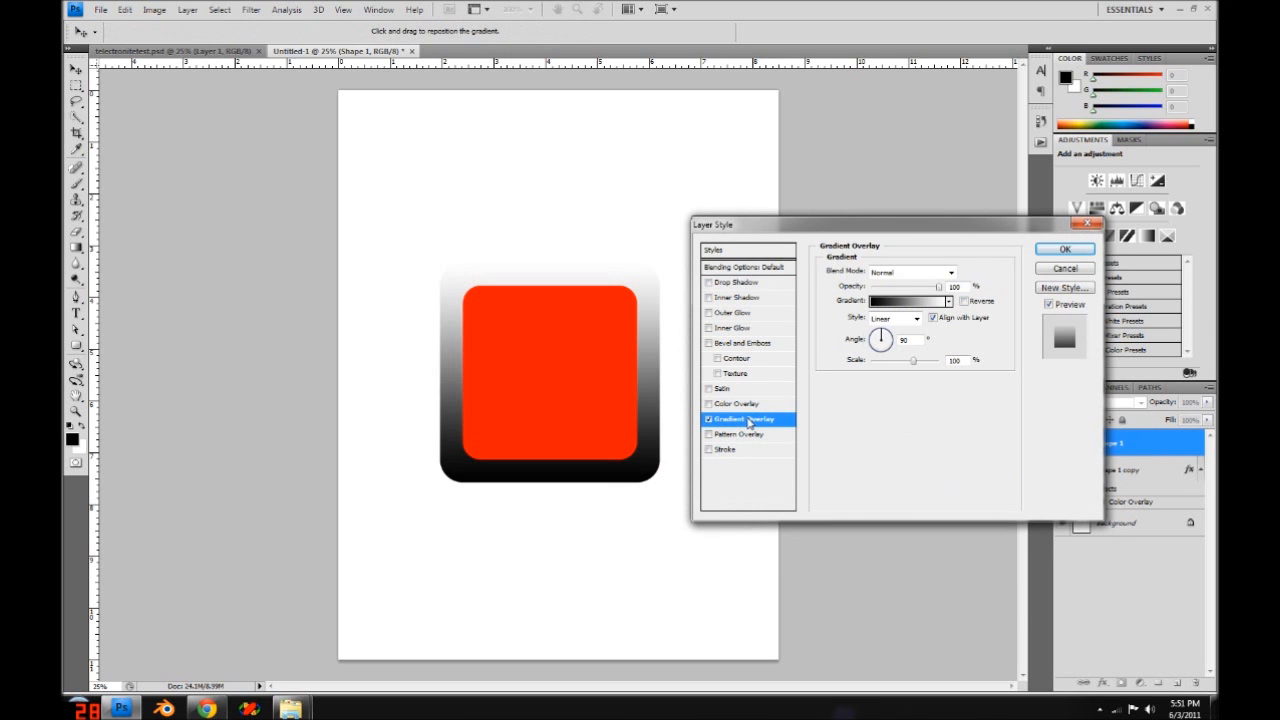
- Change the black stop of the frame's overlay gradient to mid grey #717171
{"action": "left_click", "coordinate": [924, 301]}
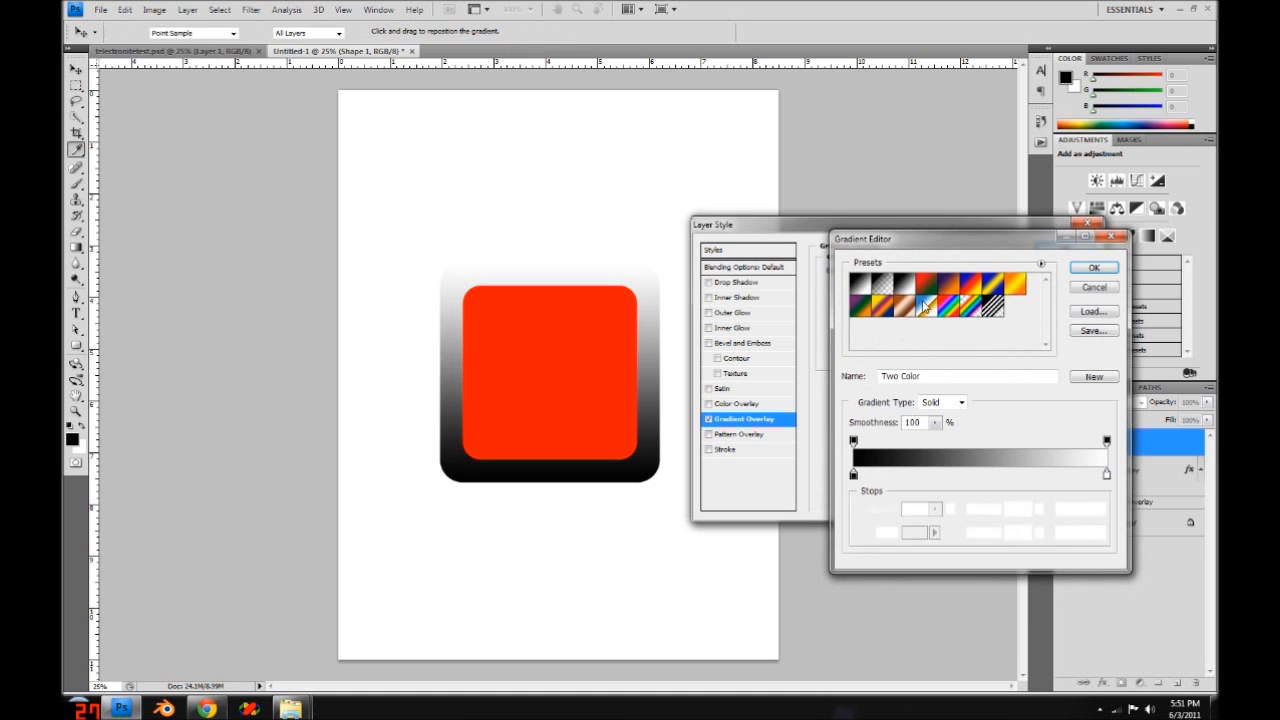
{"action": "left_click", "coordinate": [853, 474]}
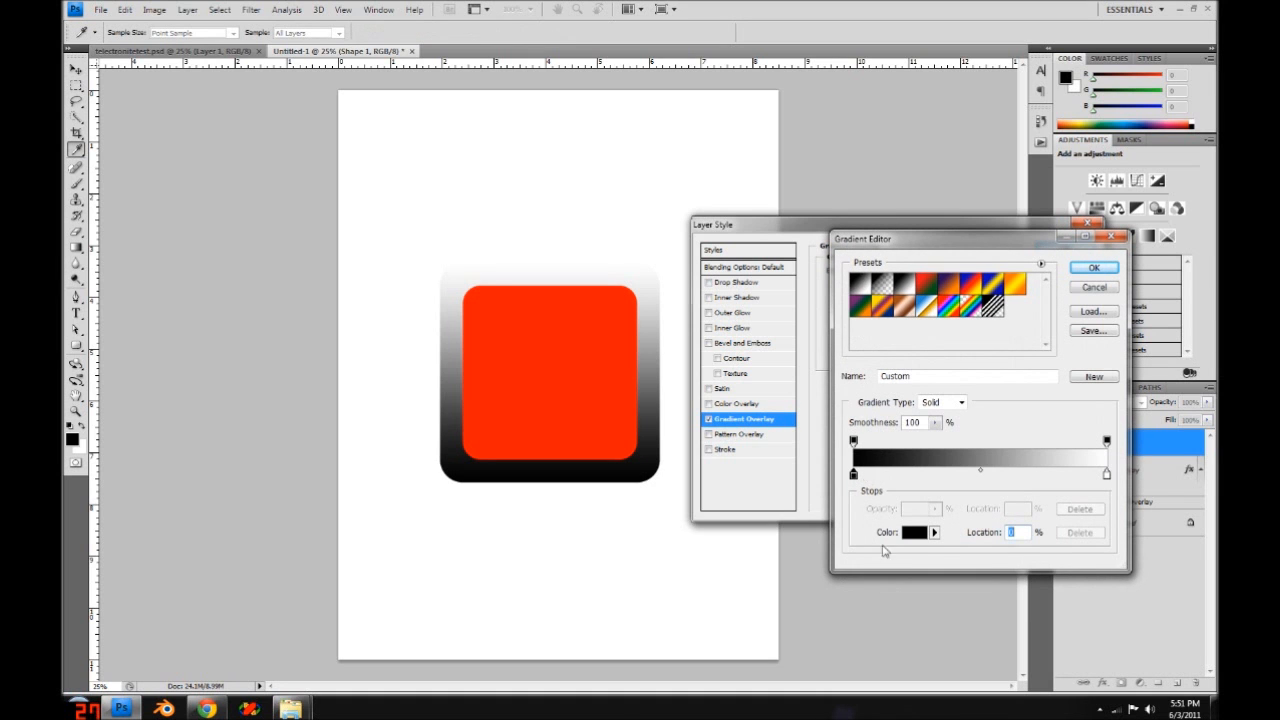
{"action": "left_click", "coordinate": [912, 532]}
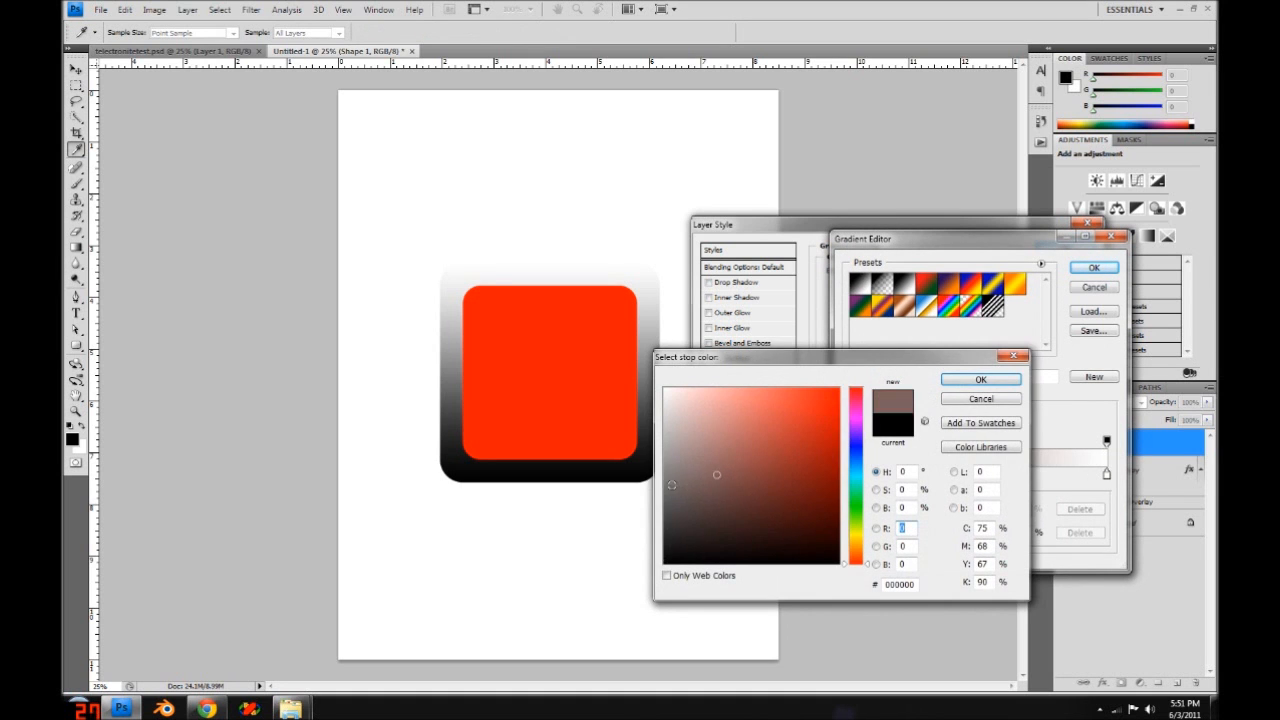
{"action": "left_click_drag", "start_coordinate": [672, 485], "coordinate": [655, 489]}
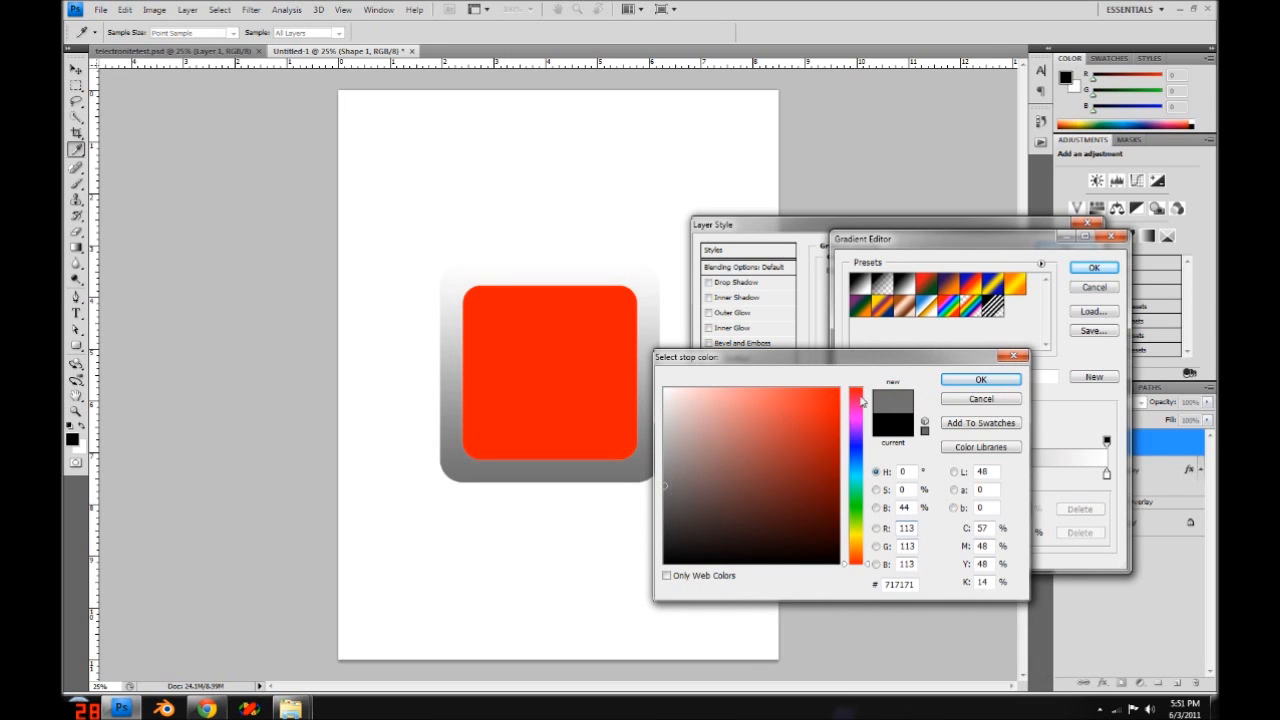
{"action": "left_click", "coordinate": [969, 385]}
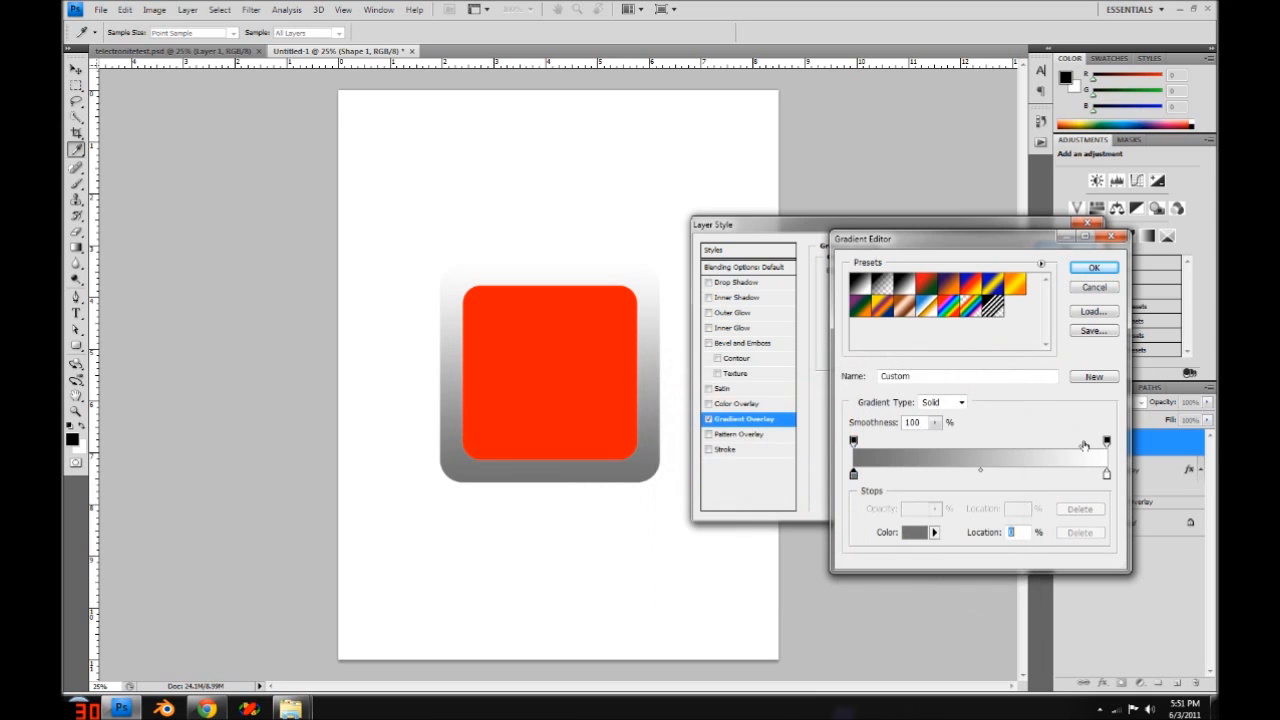
- Change the white stop of the frame's overlay gradient to light grey #cacaca and apply the layer style
{"action": "left_click", "coordinate": [1106, 476]}
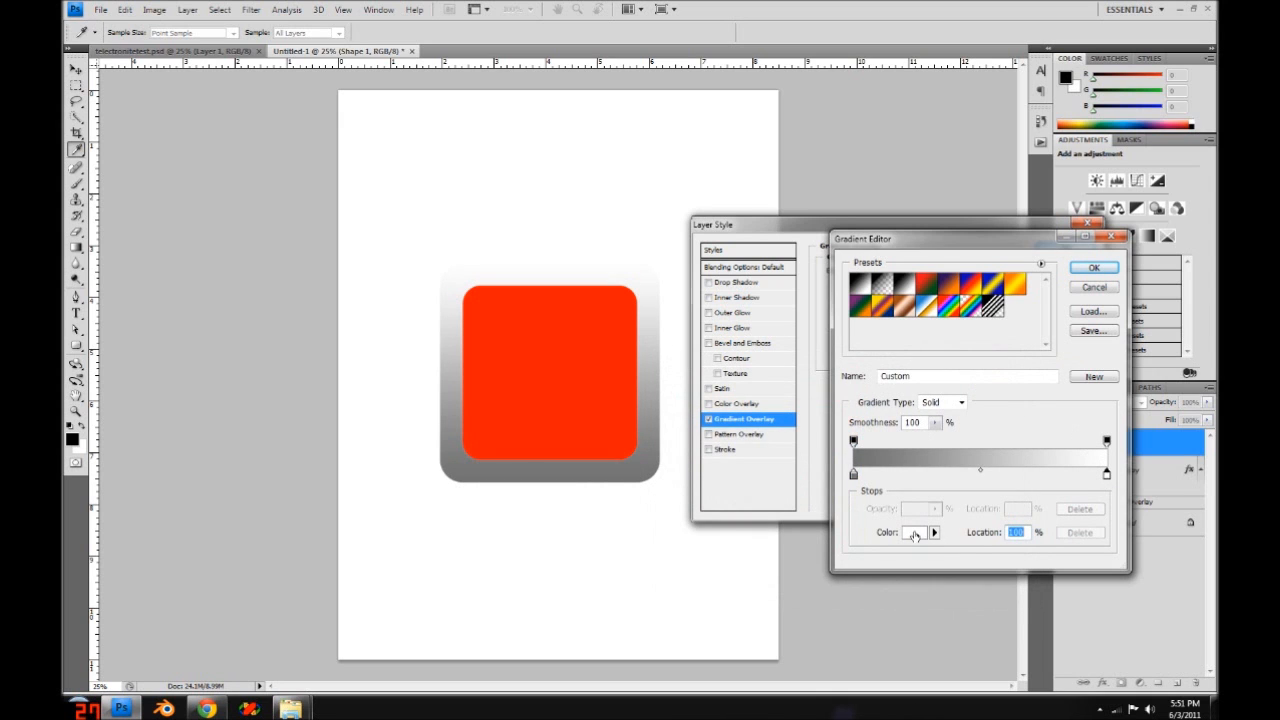
{"action": "left_click", "coordinate": [915, 533]}
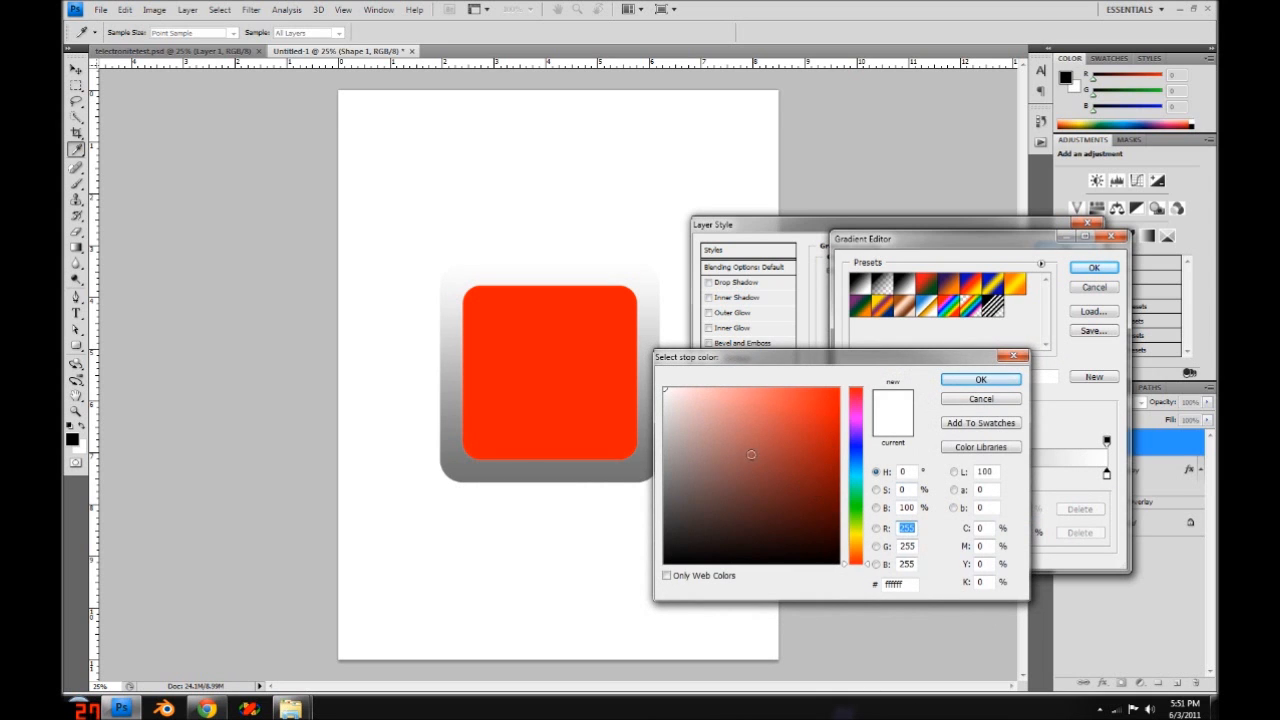
{"action": "mouse_move", "coordinate": [686, 414]}
{"action": "left_mouse_down"}
{"action": "mouse_move", "coordinate": [666, 400]}
{"action": "mouse_move", "coordinate": [636, 429]}
{"action": "mouse_move", "coordinate": [660, 428]}
{"action": "left_mouse_up"}
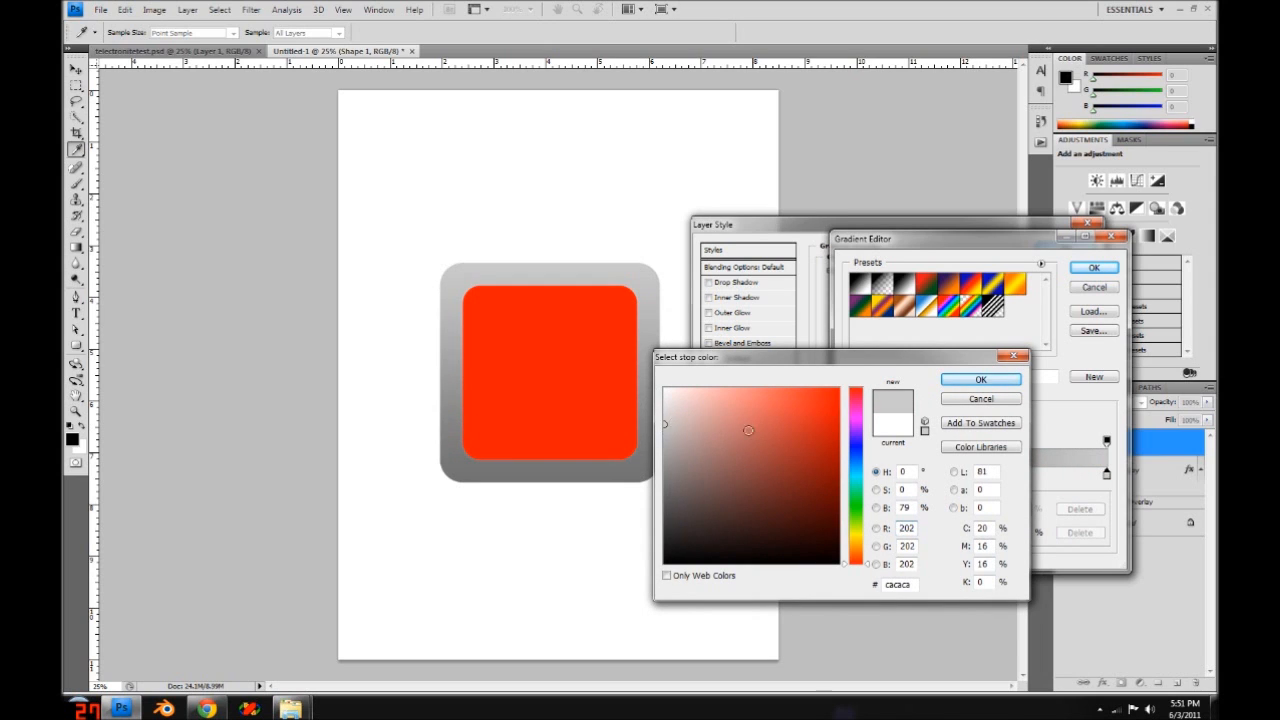
{"action": "left_click", "coordinate": [993, 382]}
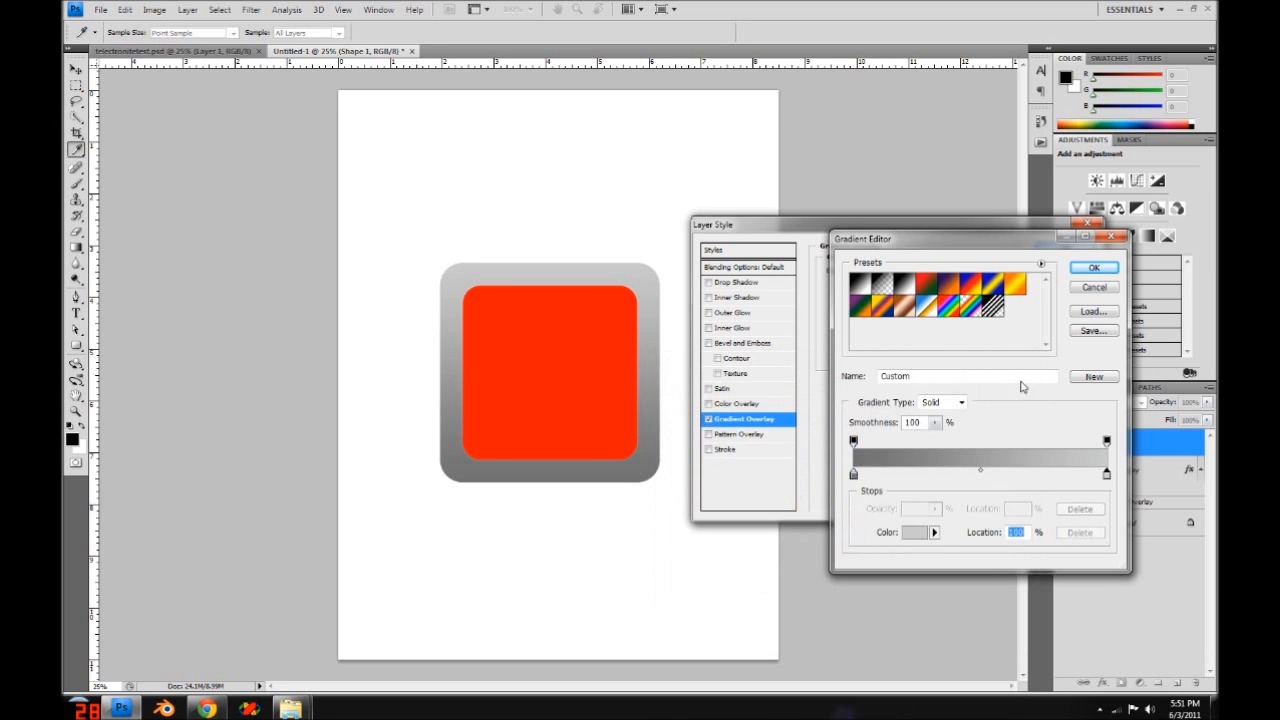
{"action": "left_click", "coordinate": [1094, 268]}
{"action": "left_click", "coordinate": [1072, 255]}
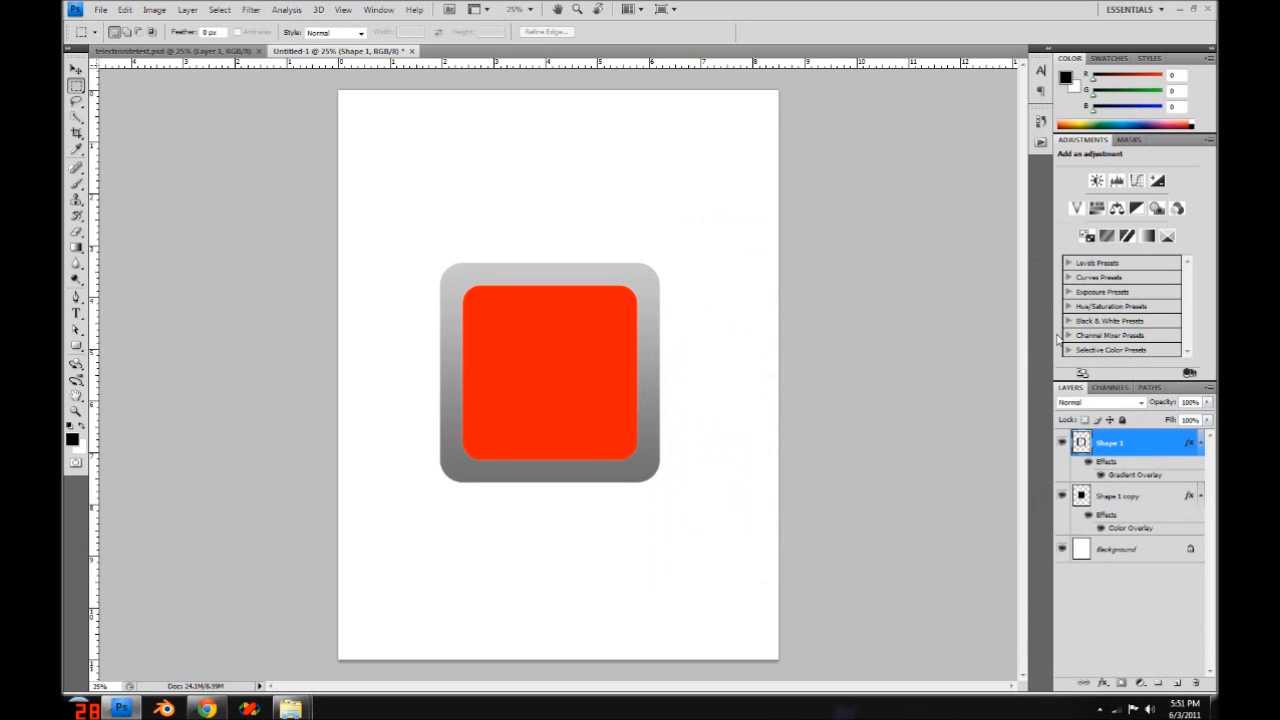
- Replace the Color Overlay on the Shape 1 copy layer with a Gradient Overlay
{"action": "left_click", "coordinate": [1150, 499]}
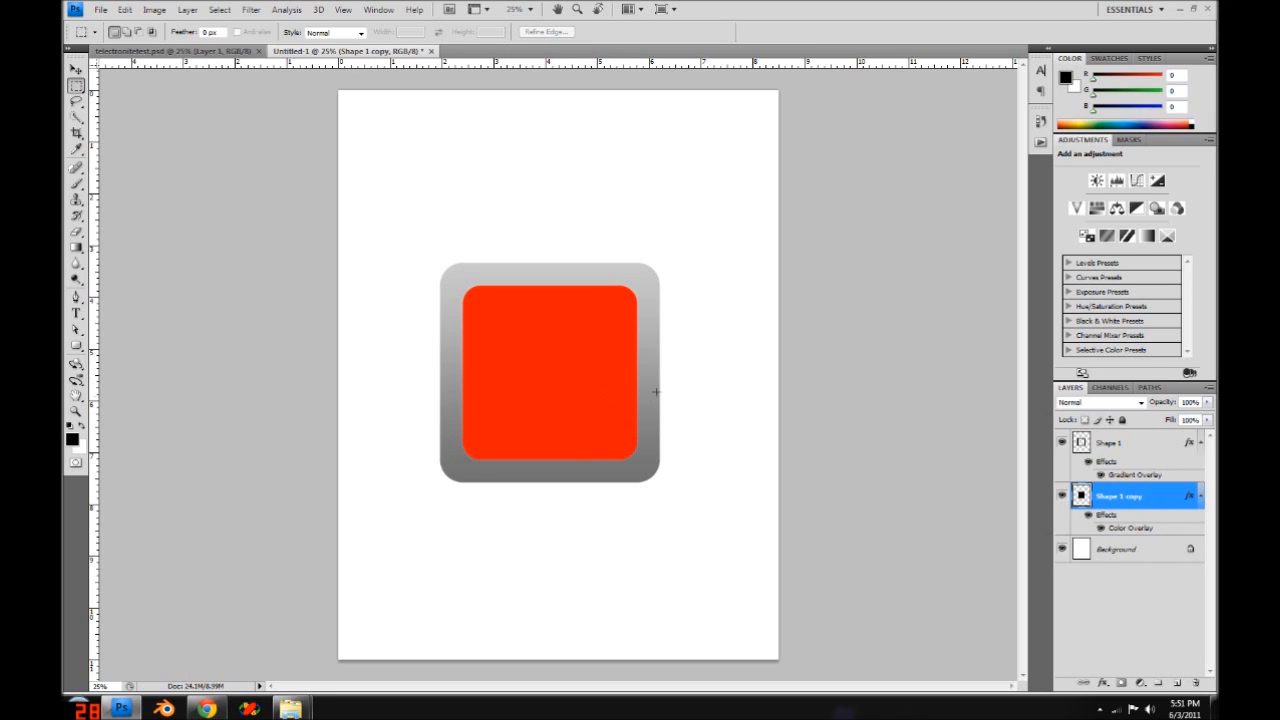
{"action": "double_click", "coordinate": [1161, 499]}
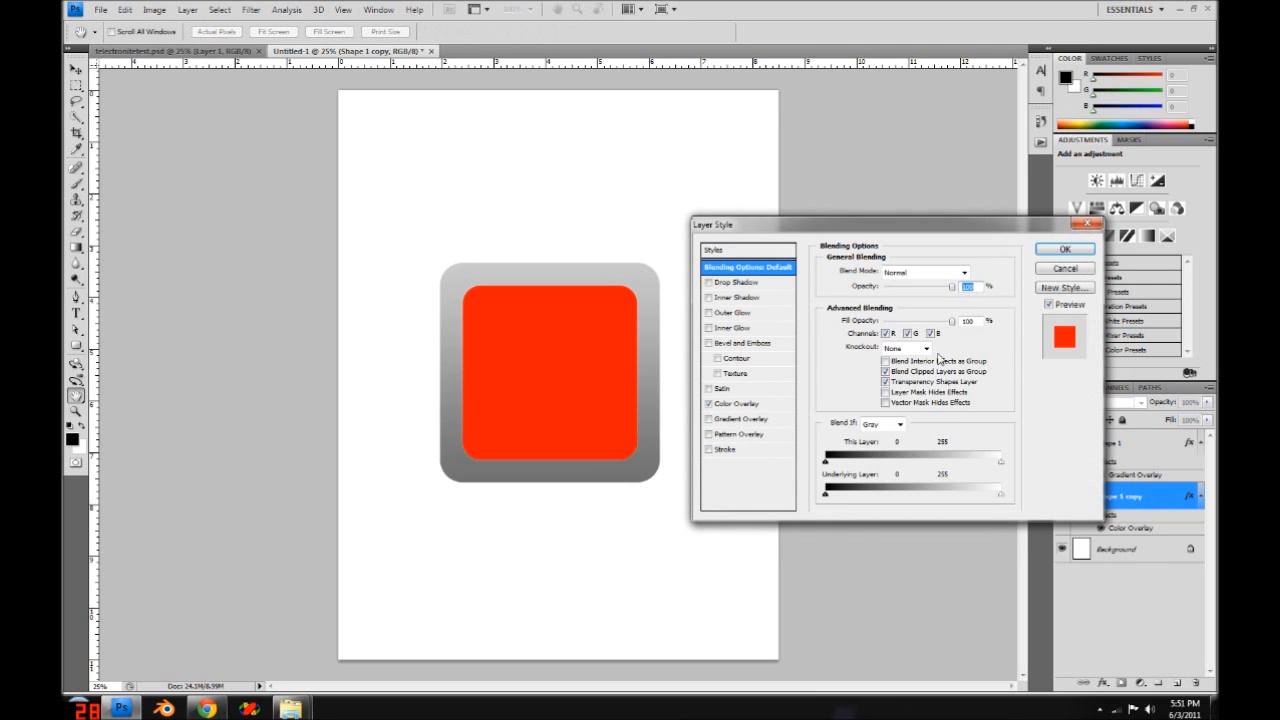
{"action": "left_click", "coordinate": [708, 404]}
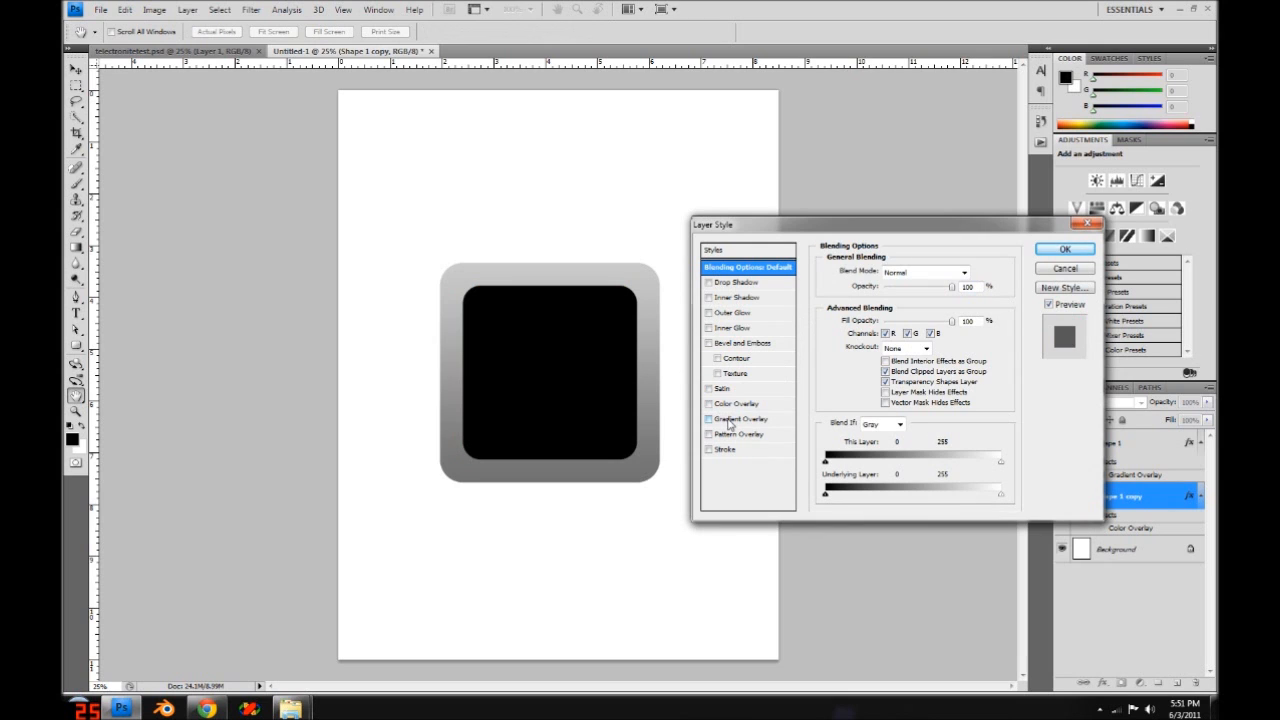
{"action": "left_click", "coordinate": [731, 421]}
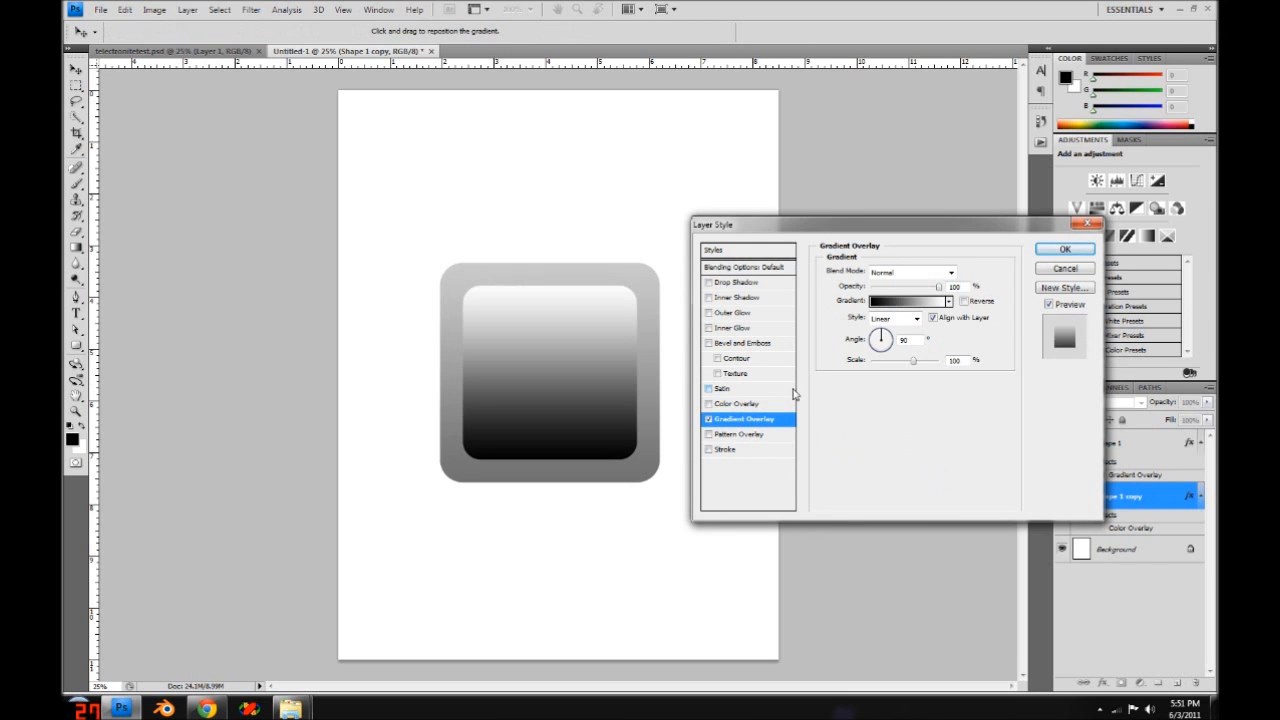
- Change the black stop of the inner square's overlay gradient to light grey #bfbfbf
{"action": "left_click", "coordinate": [898, 302]}
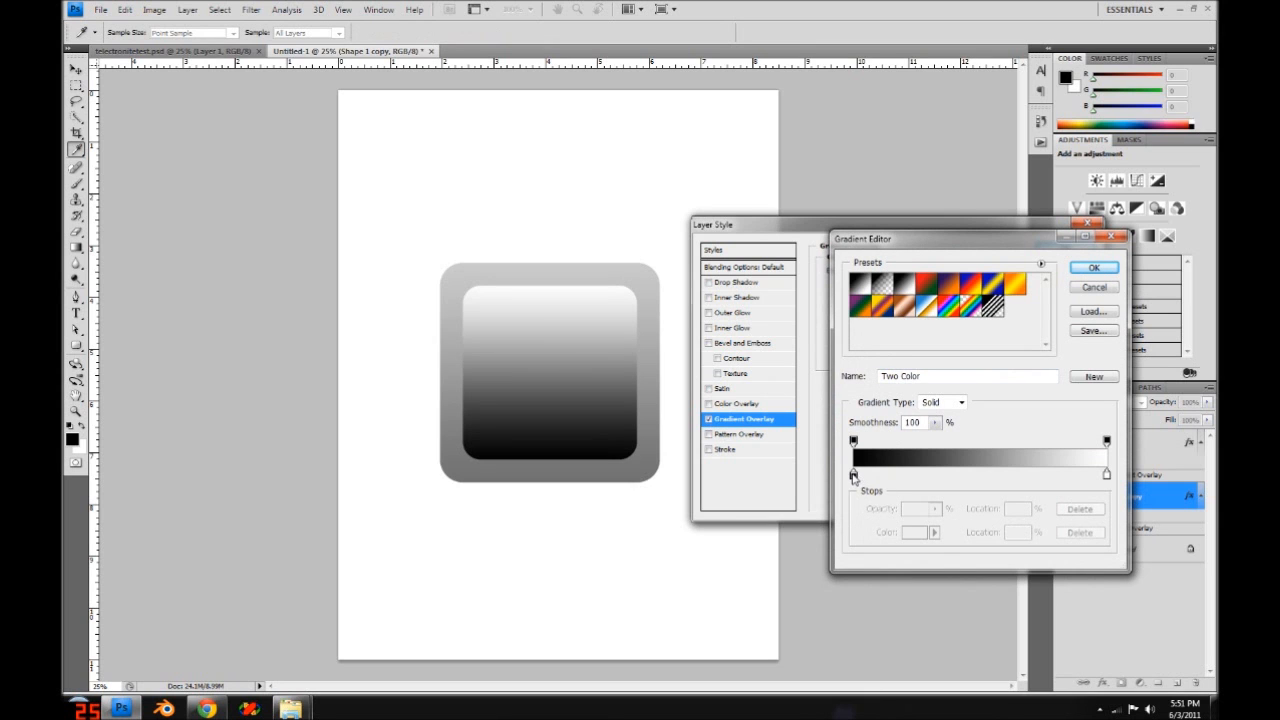
{"action": "left_click", "coordinate": [853, 475]}
{"action": "left_click", "coordinate": [915, 532]}
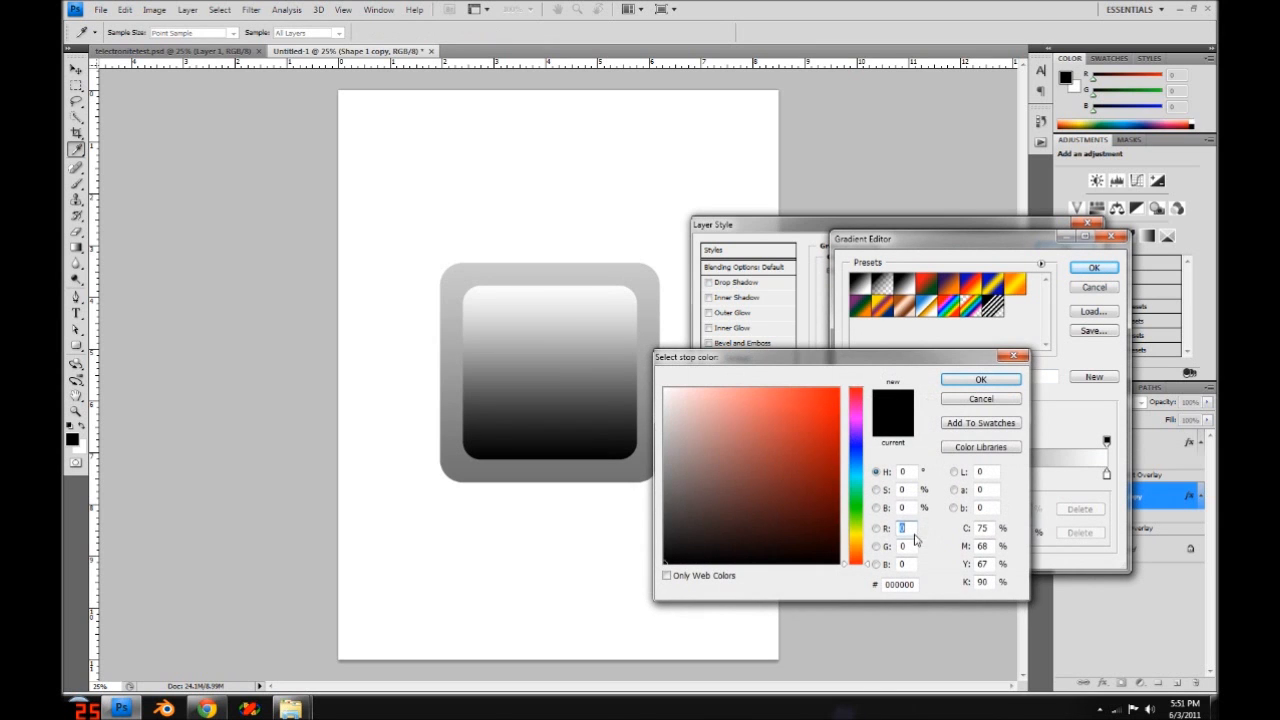
{"action": "left_click", "coordinate": [662, 431]}
{"action": "left_click_drag", "start_coordinate": [660, 431], "coordinate": [657, 432]}
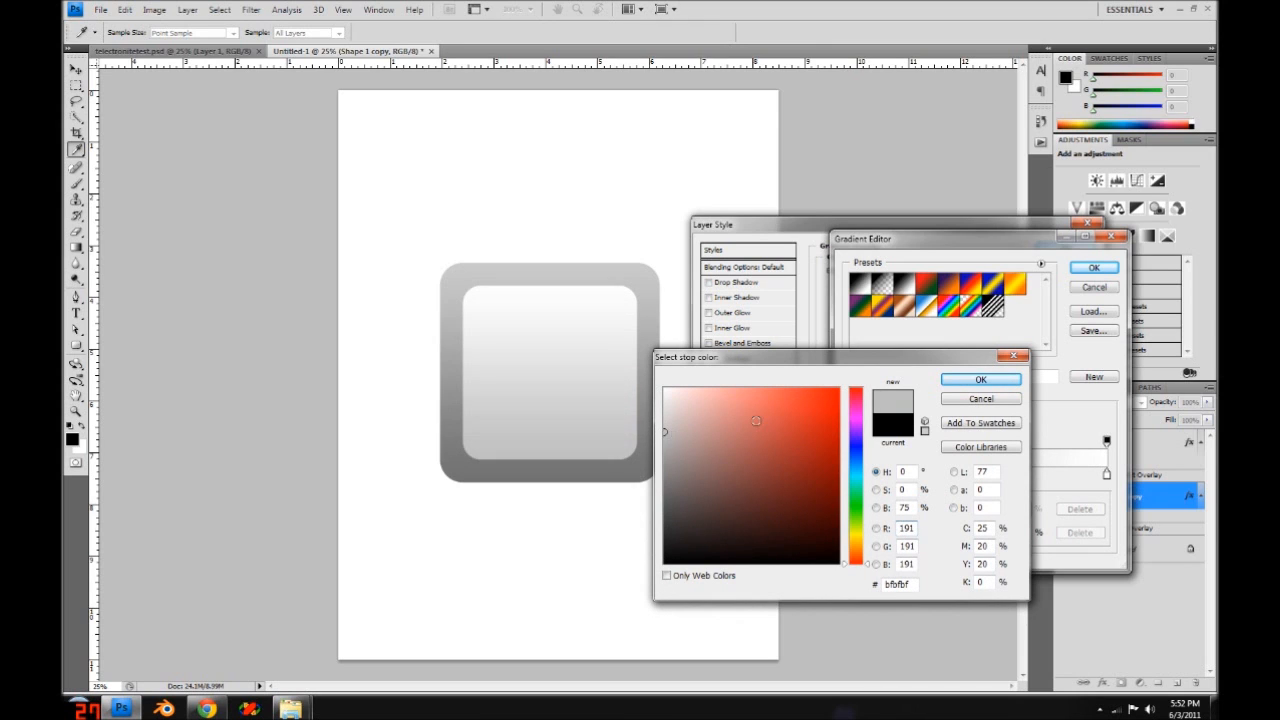
{"action": "left_click", "coordinate": [998, 388]}
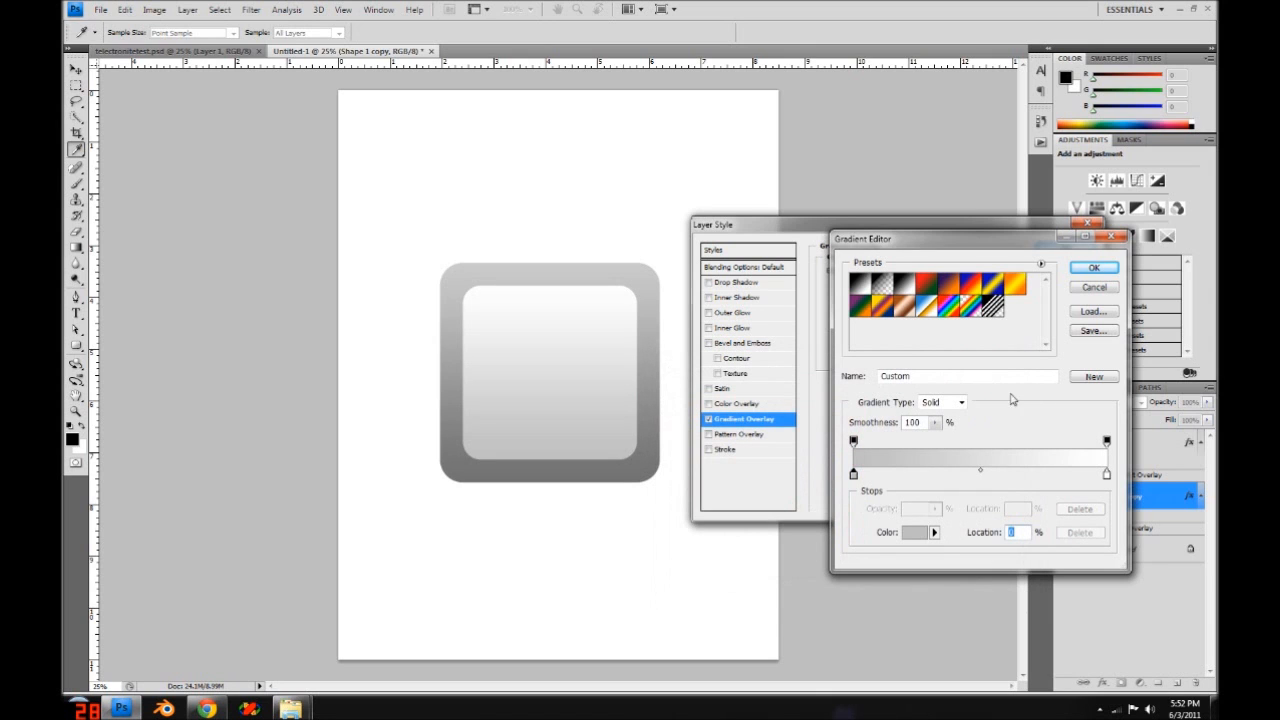
- Change the white stop of the inner square's overlay gradient to off-white #ececec and accept the gradient
{"action": "left_click", "coordinate": [1107, 476]}
{"action": "left_click", "coordinate": [914, 532]}
{"action": "left_click_drag", "start_coordinate": [679, 412], "coordinate": [663, 400]}
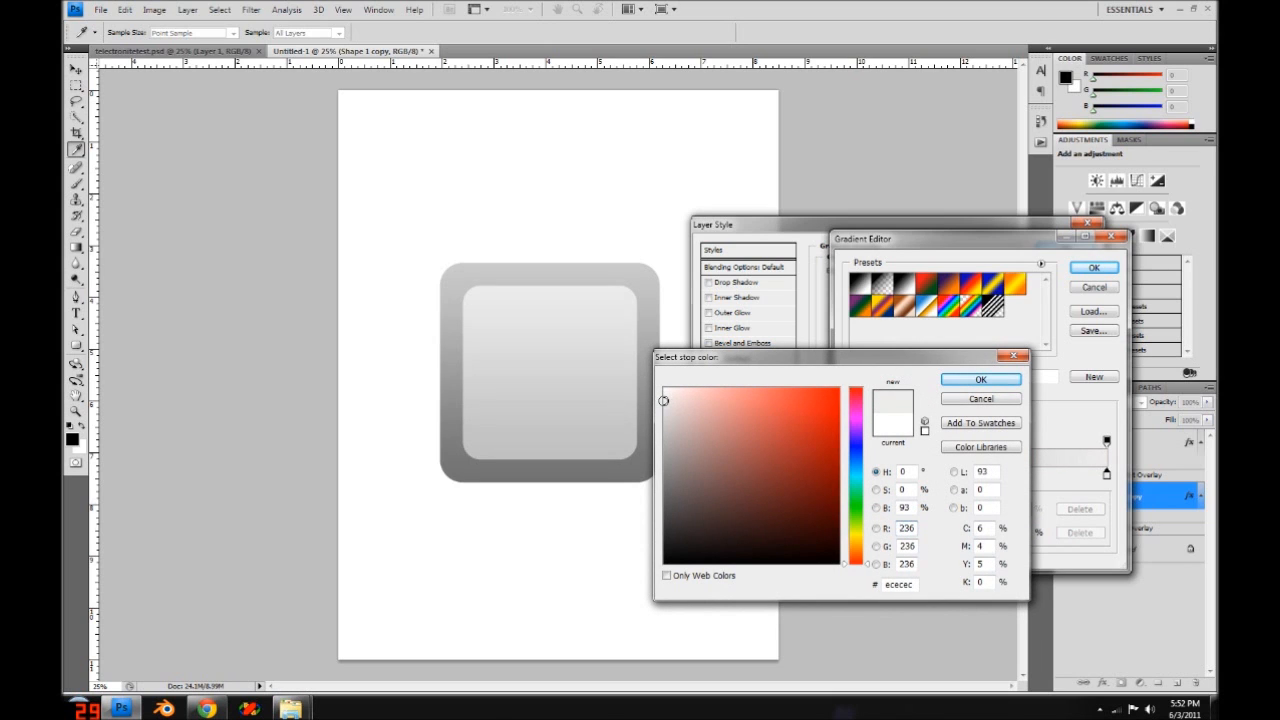
{"action": "left_click", "coordinate": [981, 380]}
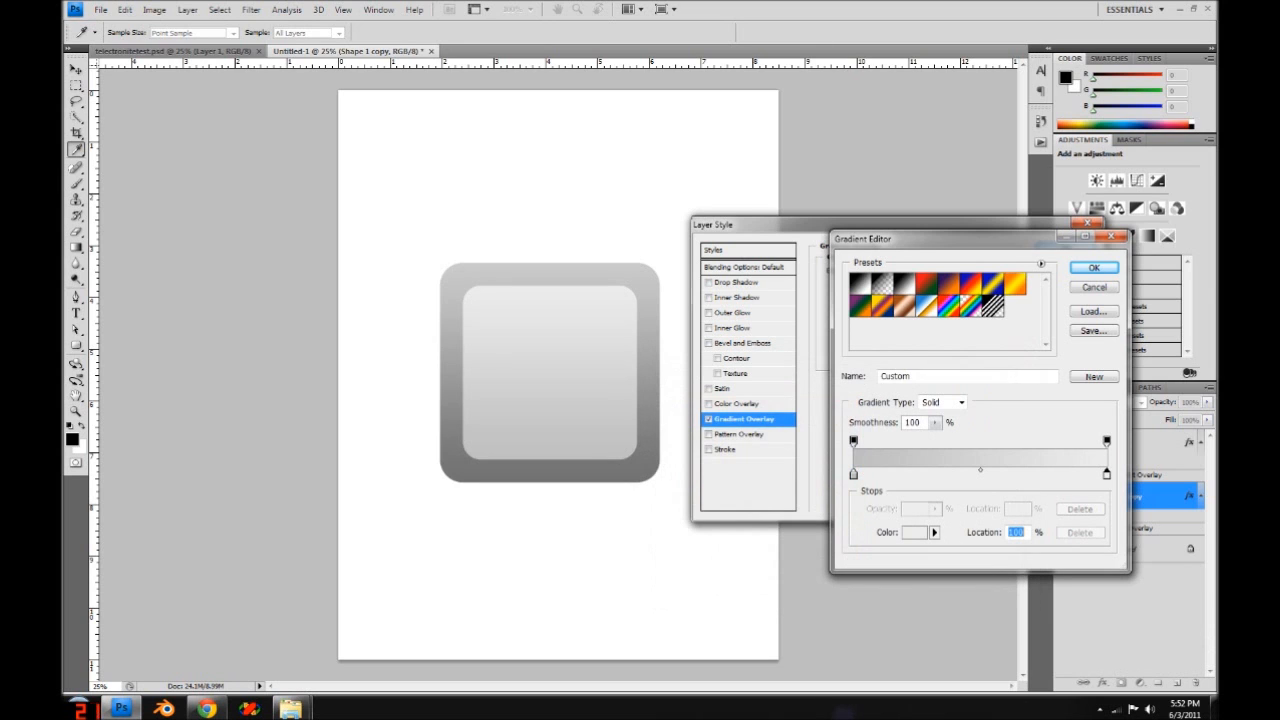
{"action": "left_click", "coordinate": [1102, 270]}
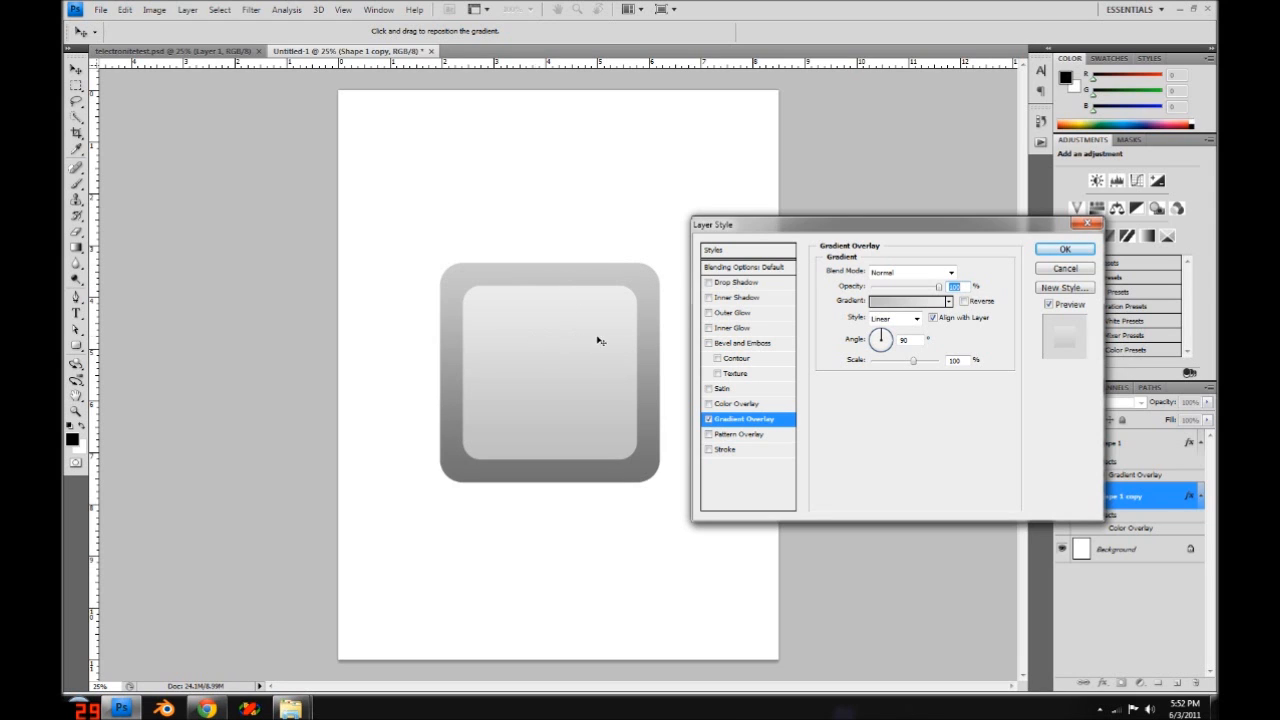
- Add an Inner Shadow to the inner square with 65% opacity, 7 px distance, 30% choke and 54 px size
{"action": "left_click", "coordinate": [744, 300]}
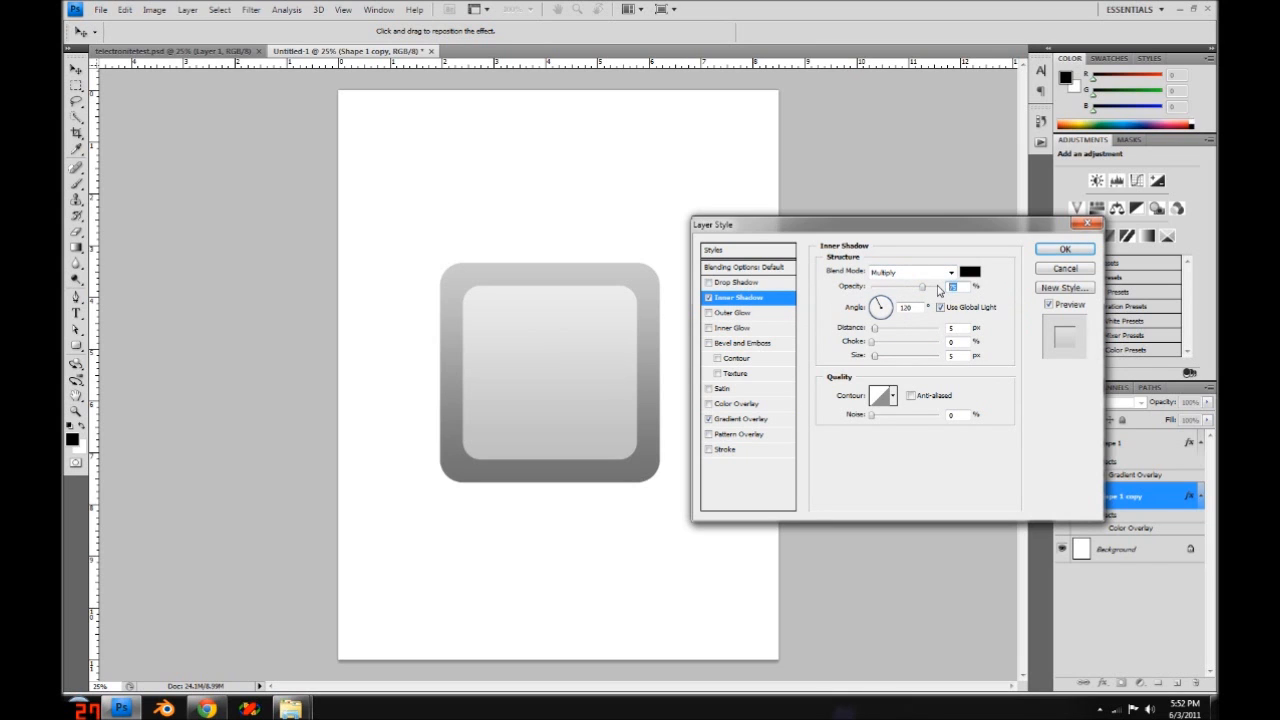
{"action": "type", "text": "65"}
{"action": "left_click", "coordinate": [874, 329]}
{"action": "mouse_move", "coordinate": [872, 343]}
{"action": "left_mouse_down"}
{"action": "mouse_move", "coordinate": [891, 365]}
{"action": "mouse_move", "coordinate": [885, 347]}
{"action": "left_mouse_up"}
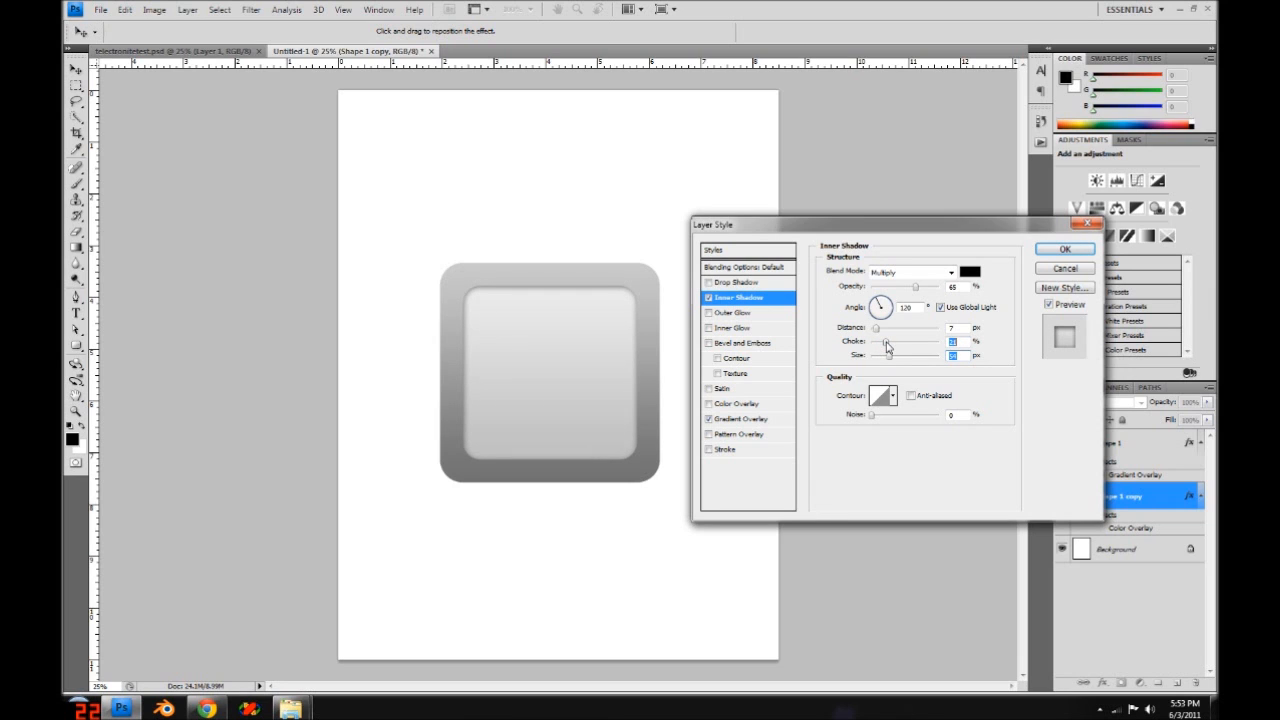
{"action": "left_click_drag", "start_coordinate": [887, 347], "coordinate": [893, 348]}
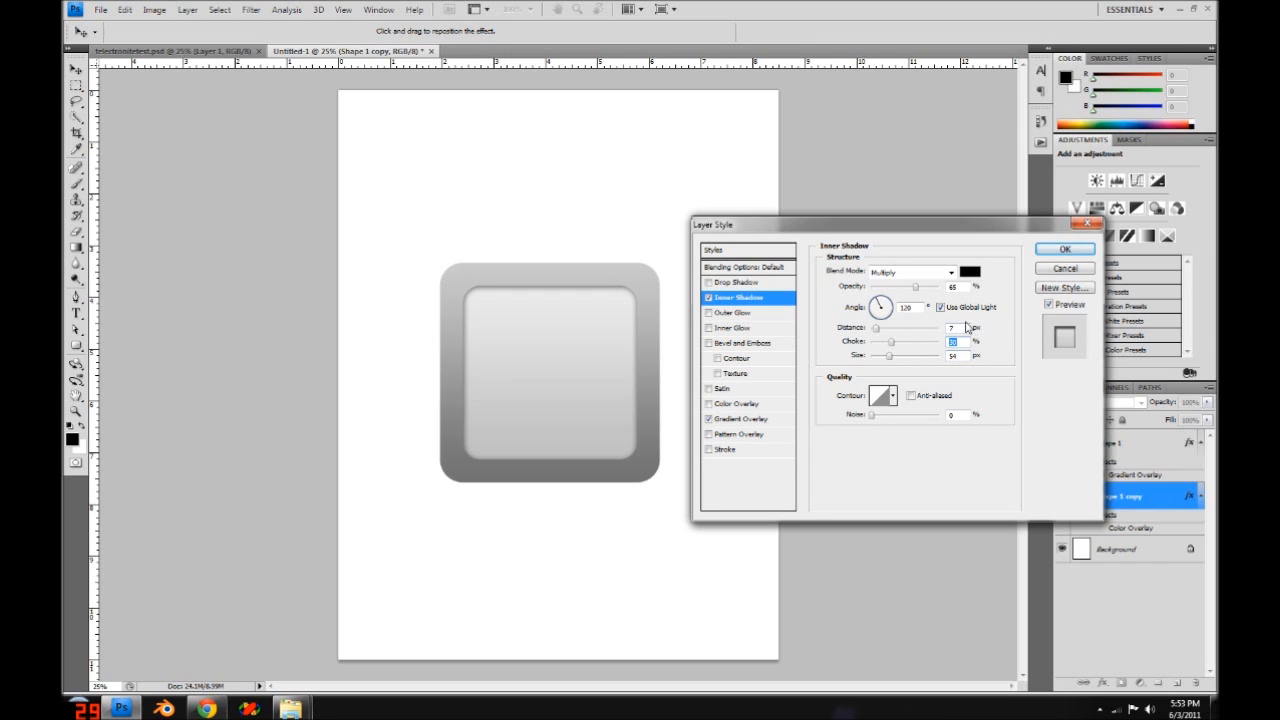
{"action": "left_click", "coordinate": [1066, 250]}
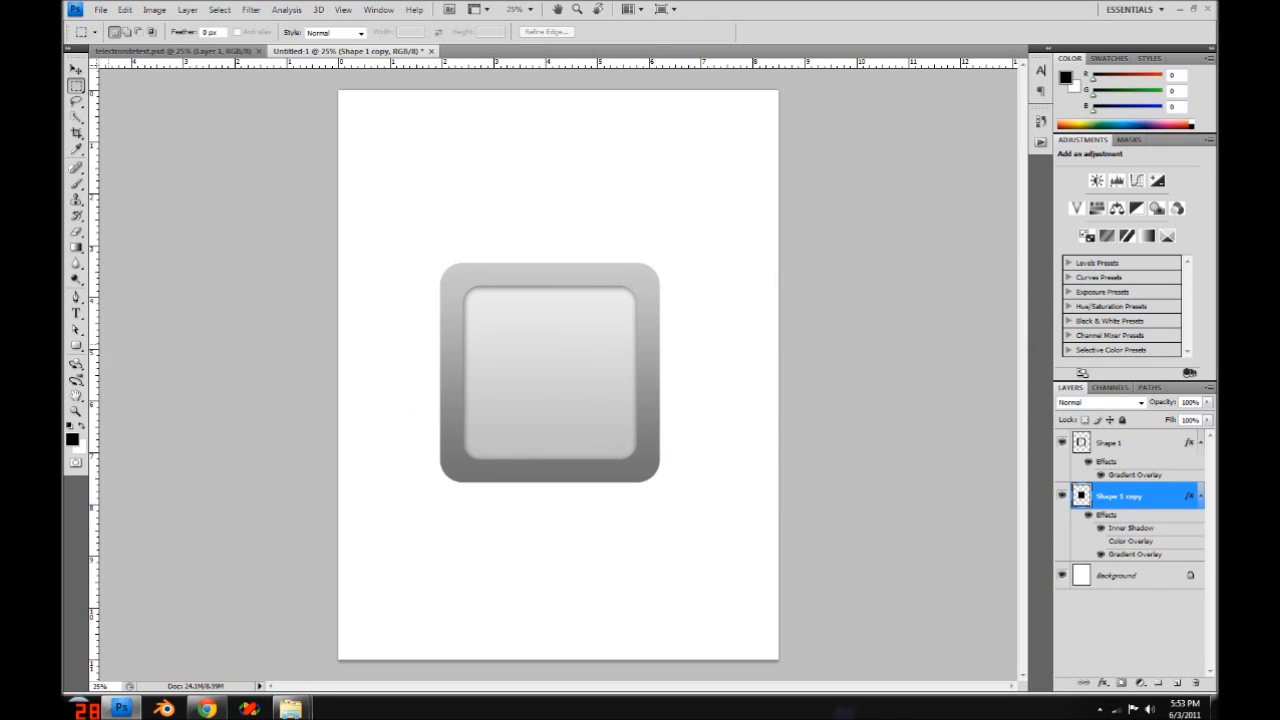
- Draw a black airplane with the Custom Shape tool inside the light grey inner square
{"action": "left_click", "coordinate": [79, 345]}
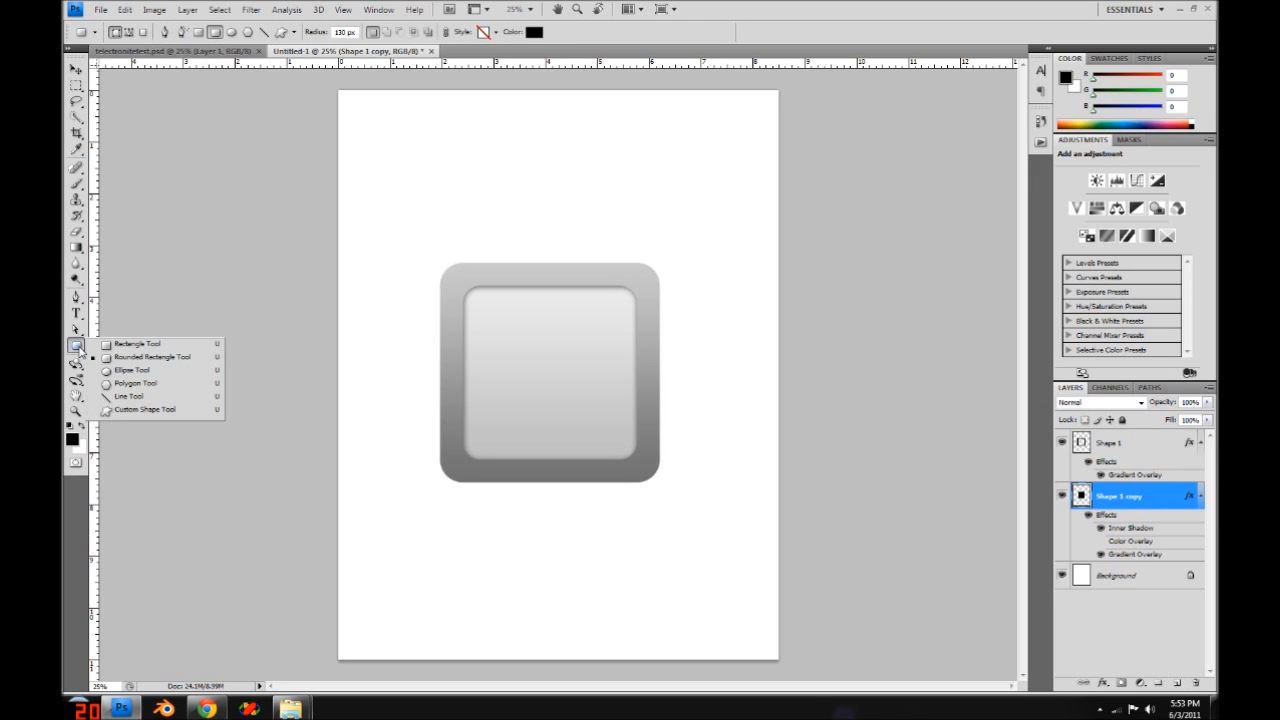
{"action": "left_click", "coordinate": [142, 409]}
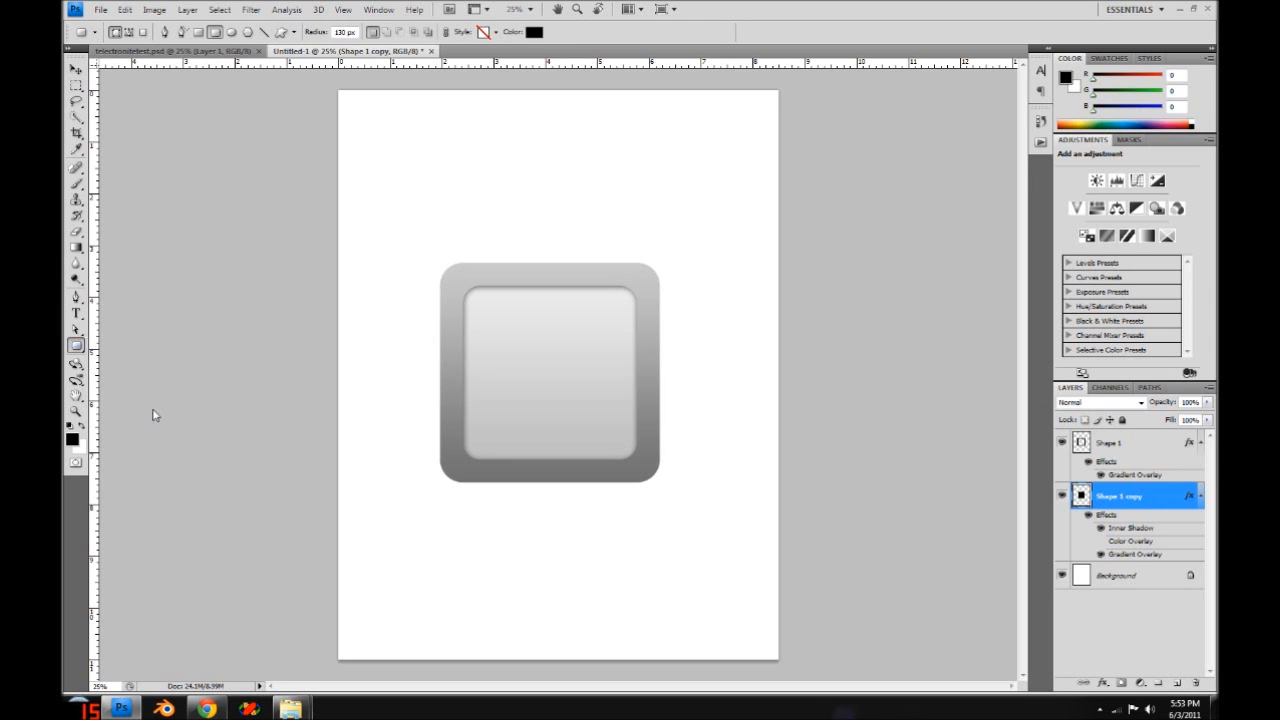
{"action": "left_click", "coordinate": [350, 33]}
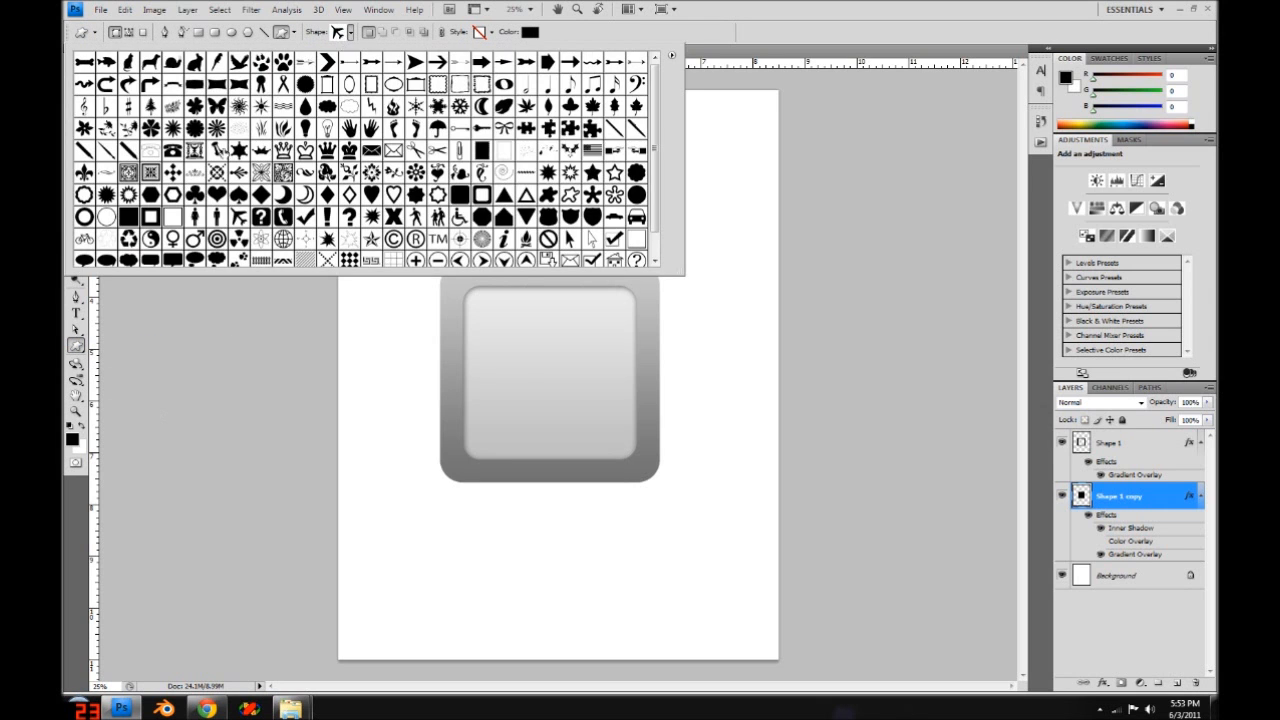
{"action": "double_click", "coordinate": [241, 219]}
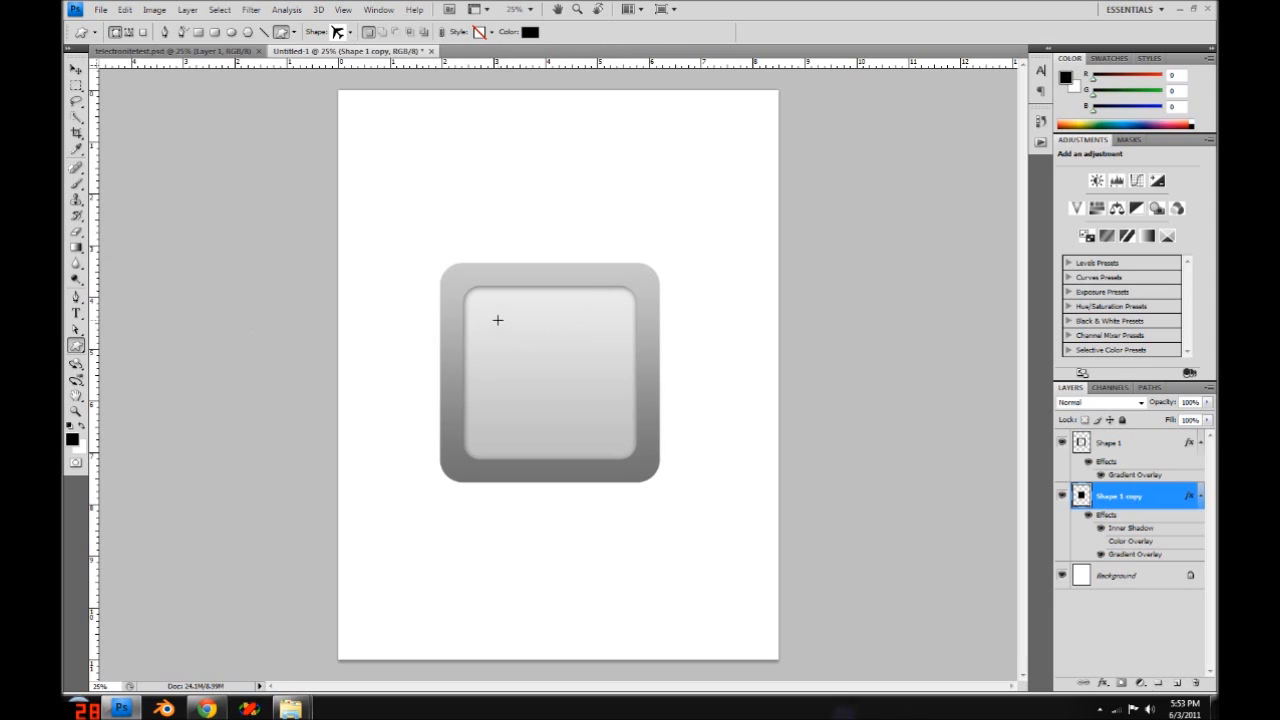
{"action": "left_click_drag", "start_coordinate": [497, 319], "coordinate": [620, 448]}
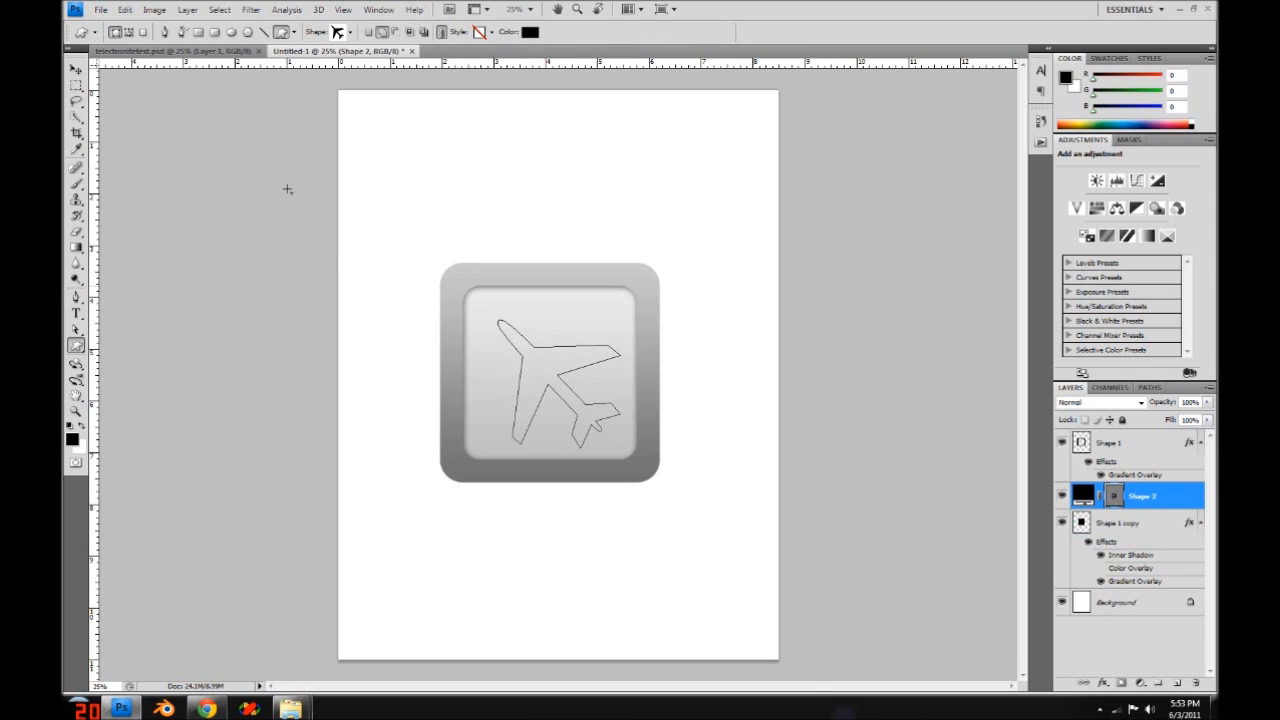
- Centre the airplane within the inner square and rasterize its Shape 2 layer
{"action": "left_click", "coordinate": [77, 70]}
{"action": "left_click_drag", "start_coordinate": [541, 384], "coordinate": [532, 371]}
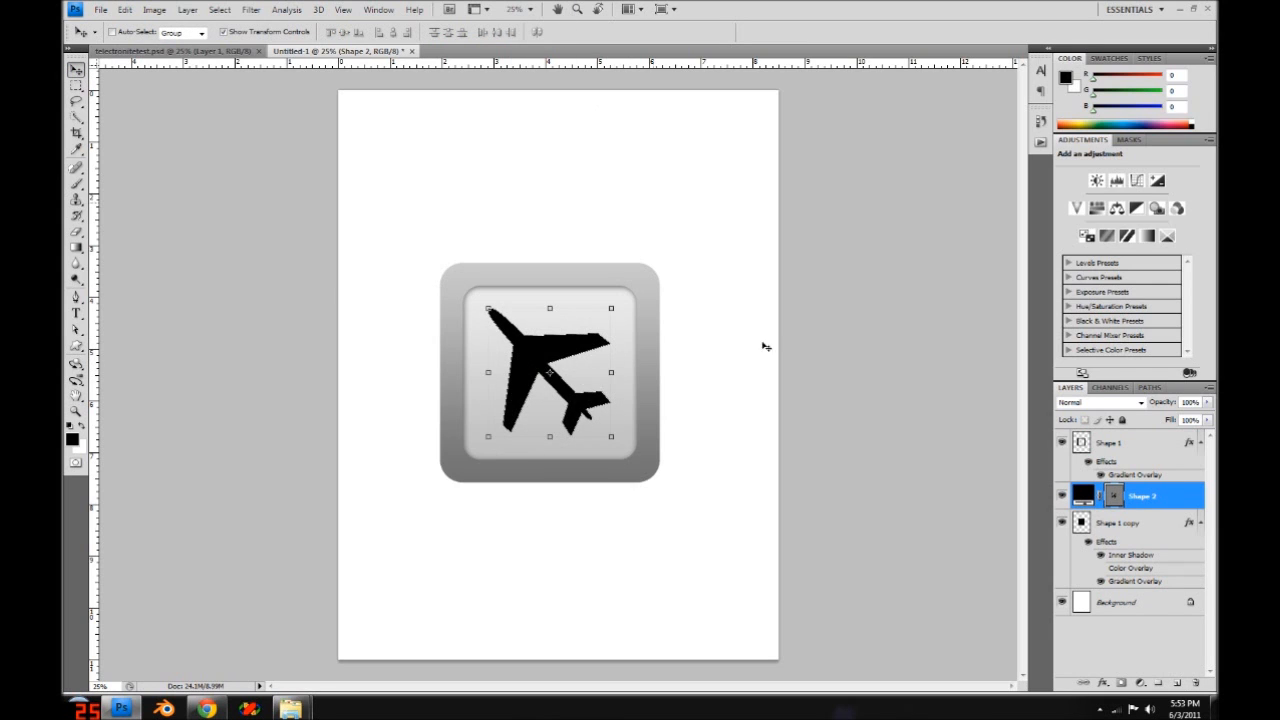
{"action": "right_click", "coordinate": [1177, 500]}
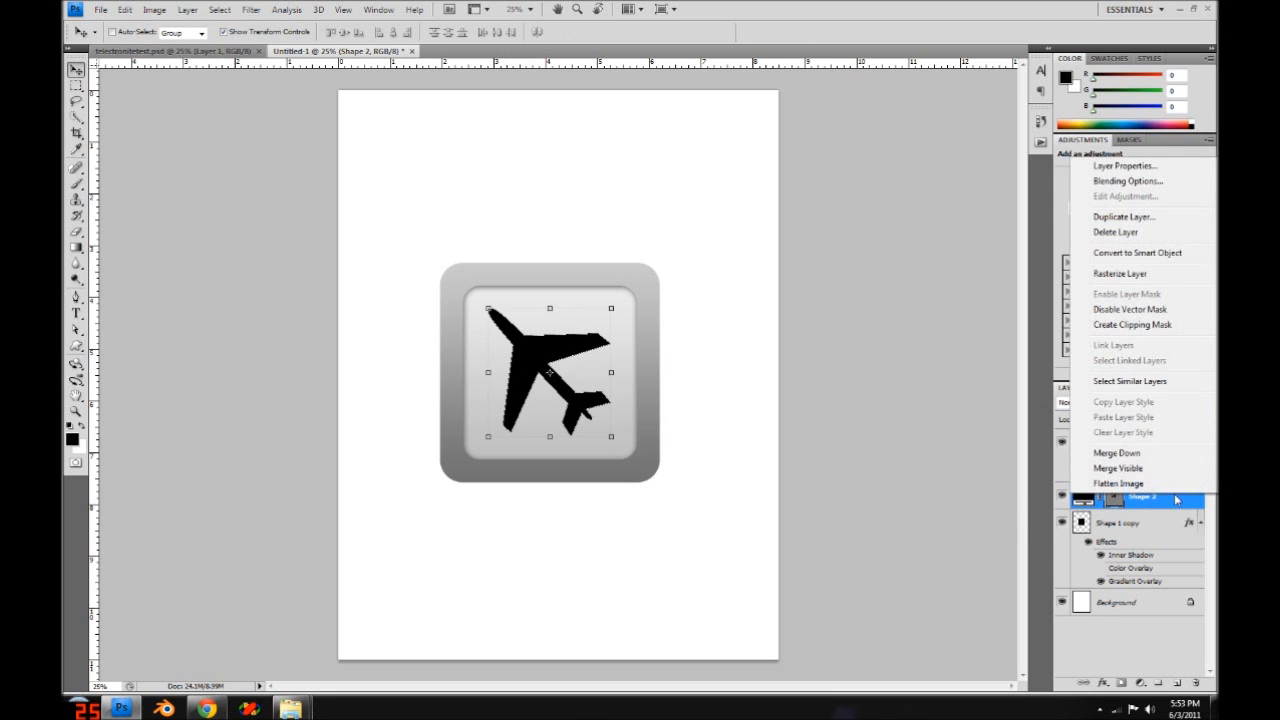
{"action": "left_click", "coordinate": [1128, 275]}
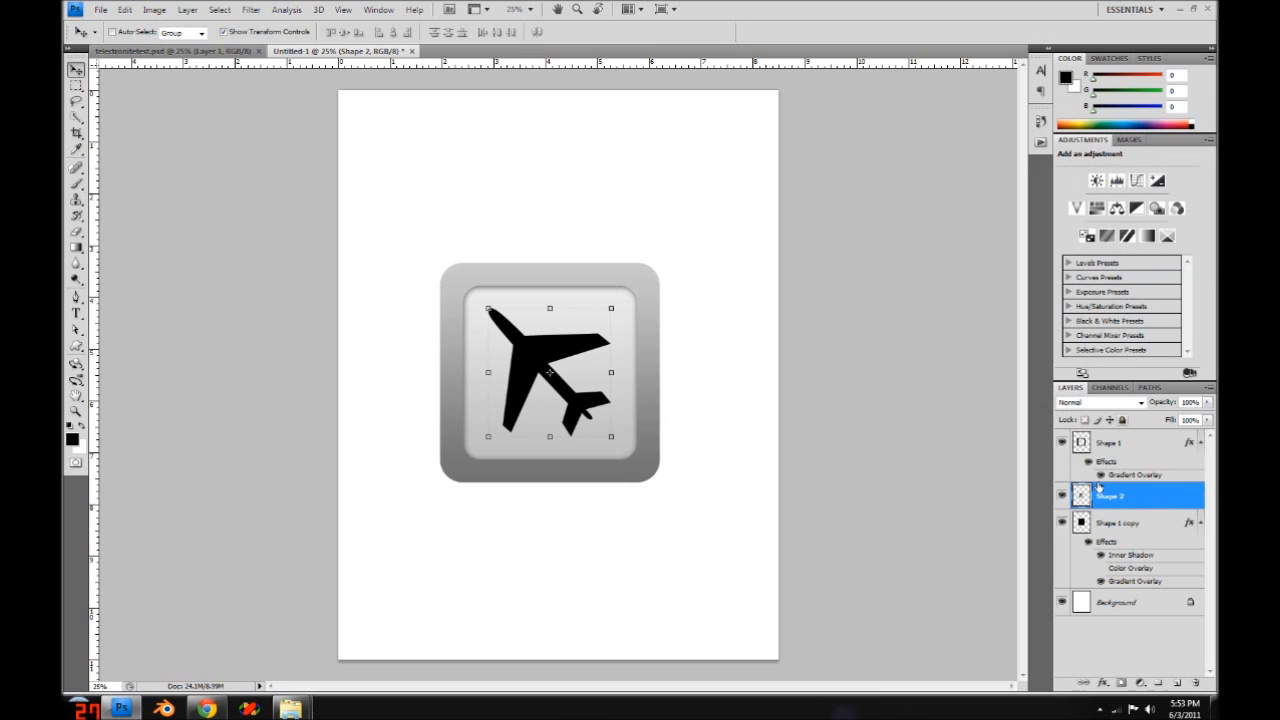
- Add a Gradient Overlay to the airplane layer and change the gradient's black stop to a deep blue
{"action": "double_click", "coordinate": [1157, 500]}
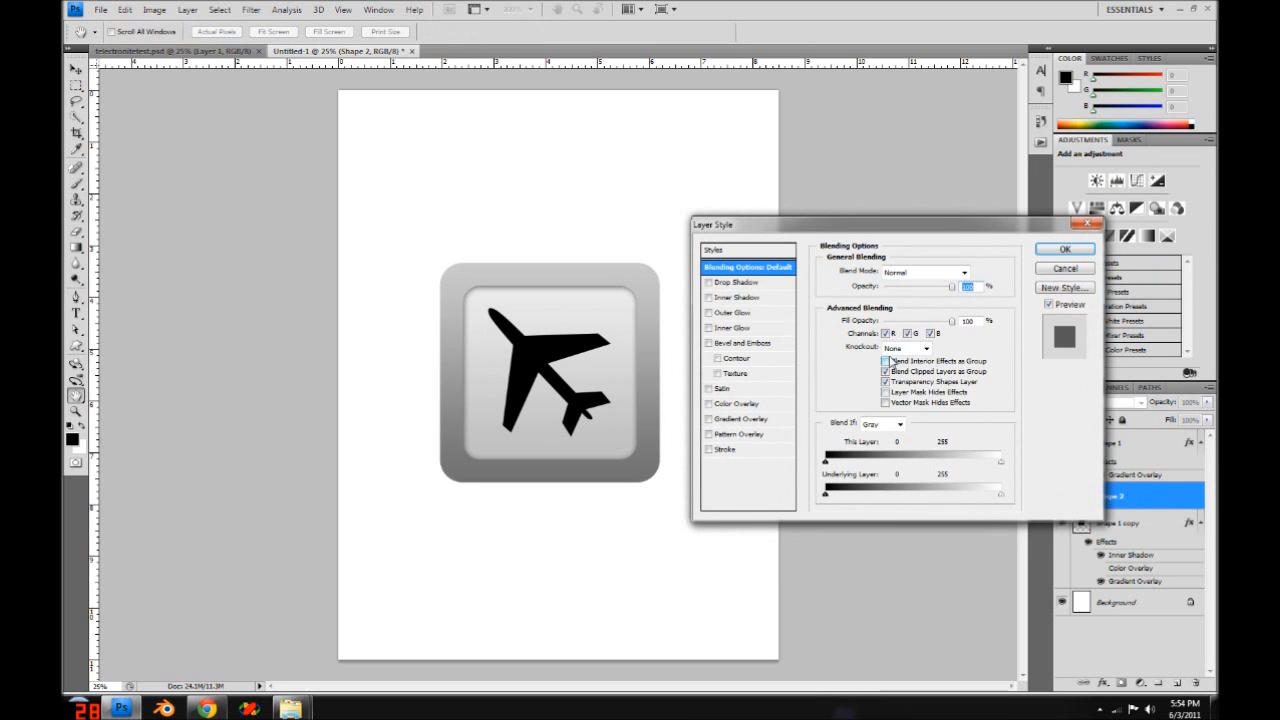
{"action": "left_click", "coordinate": [745, 419]}
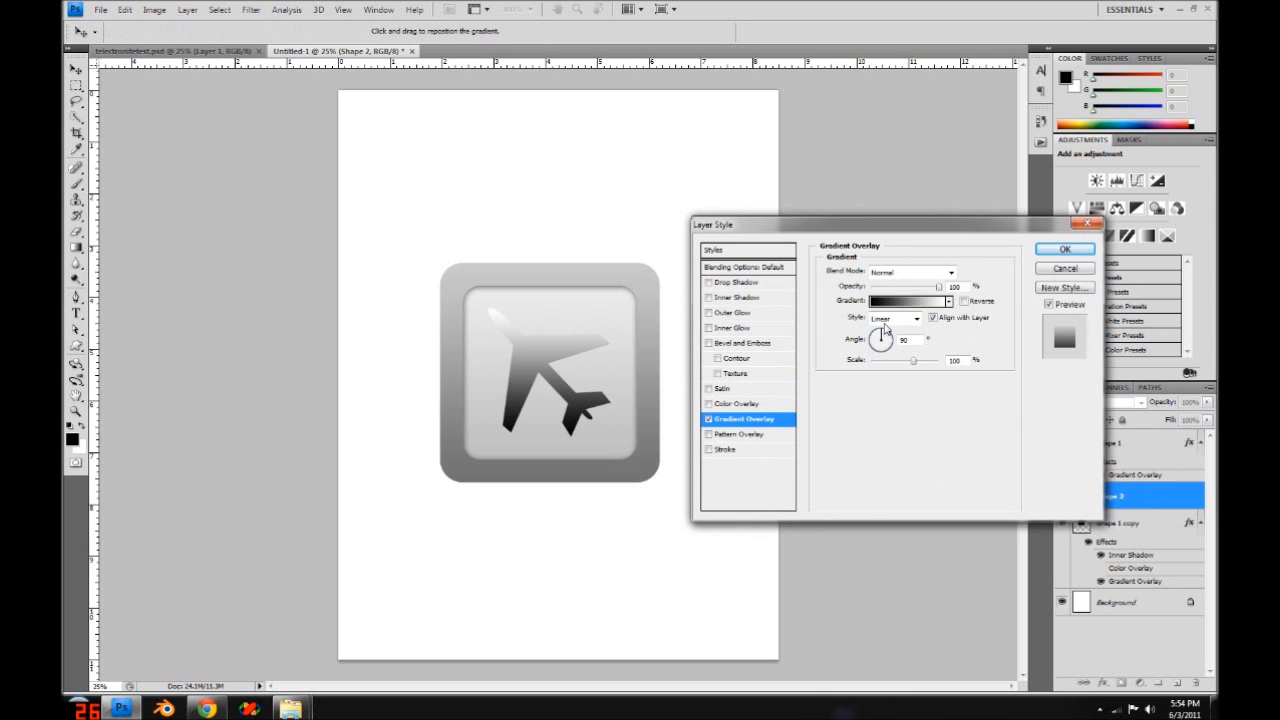
{"action": "left_click", "coordinate": [886, 303]}
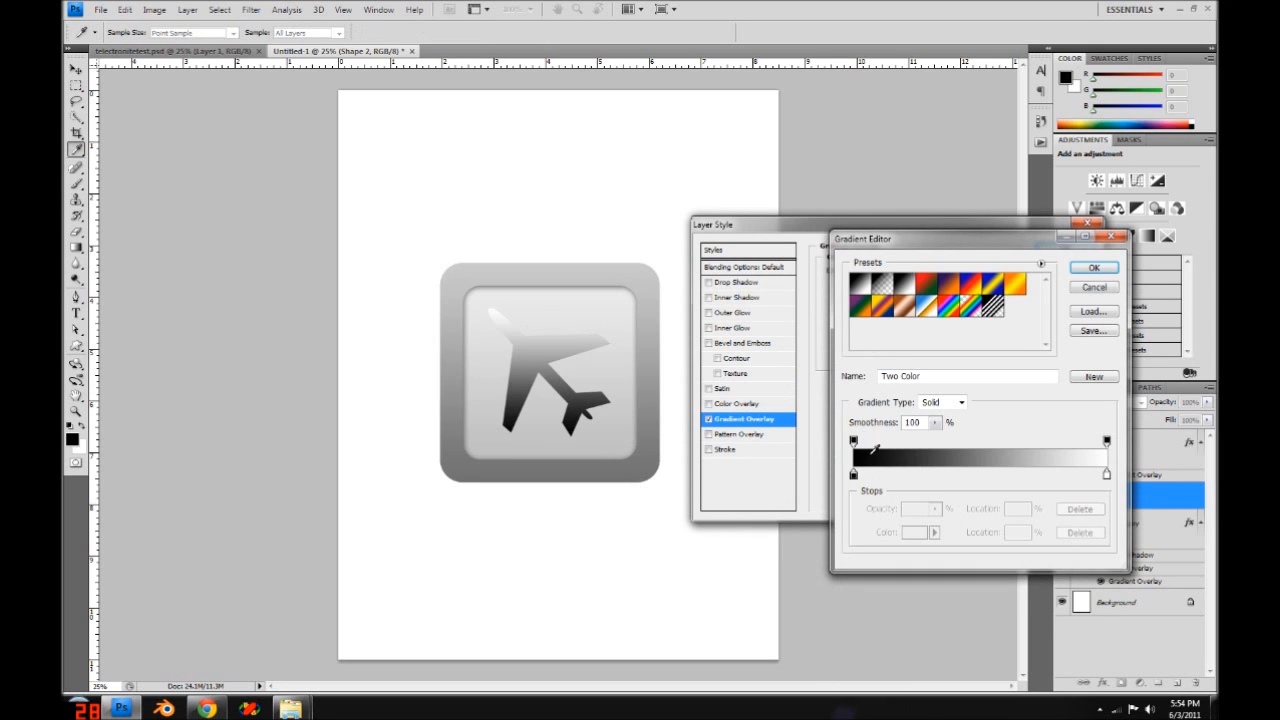
{"action": "left_click", "coordinate": [854, 474]}
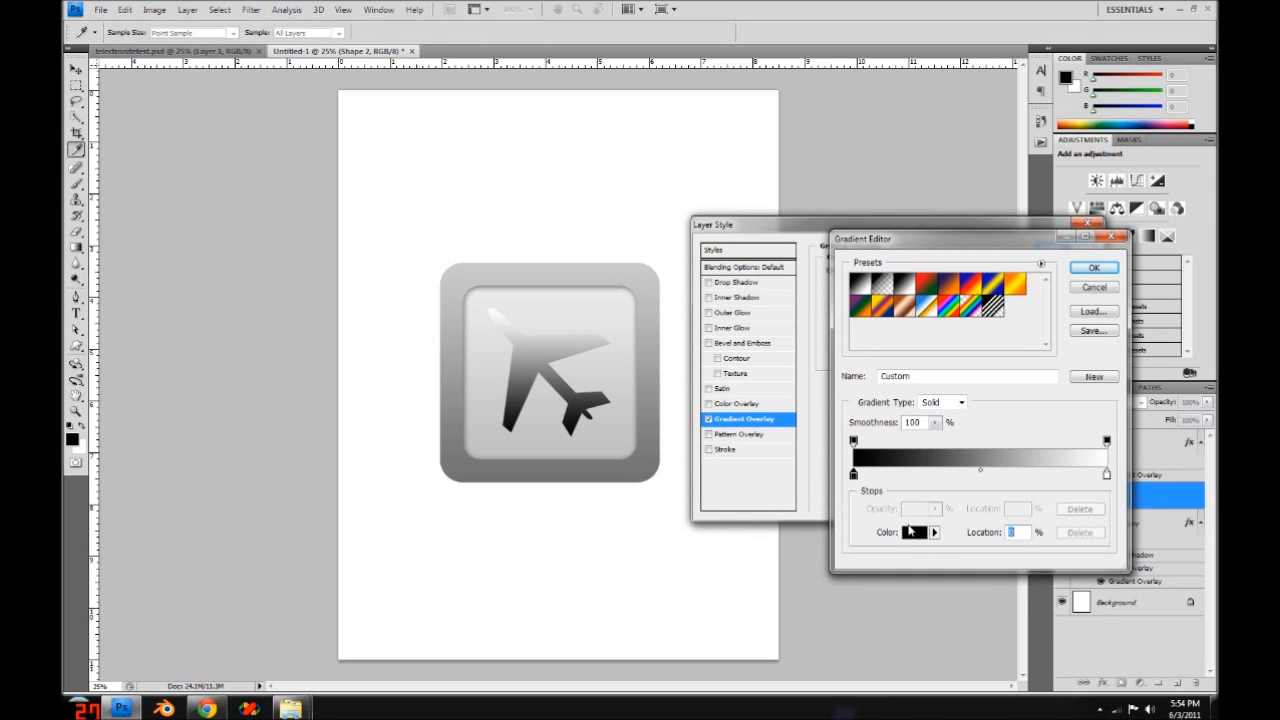
{"action": "left_click", "coordinate": [910, 531]}
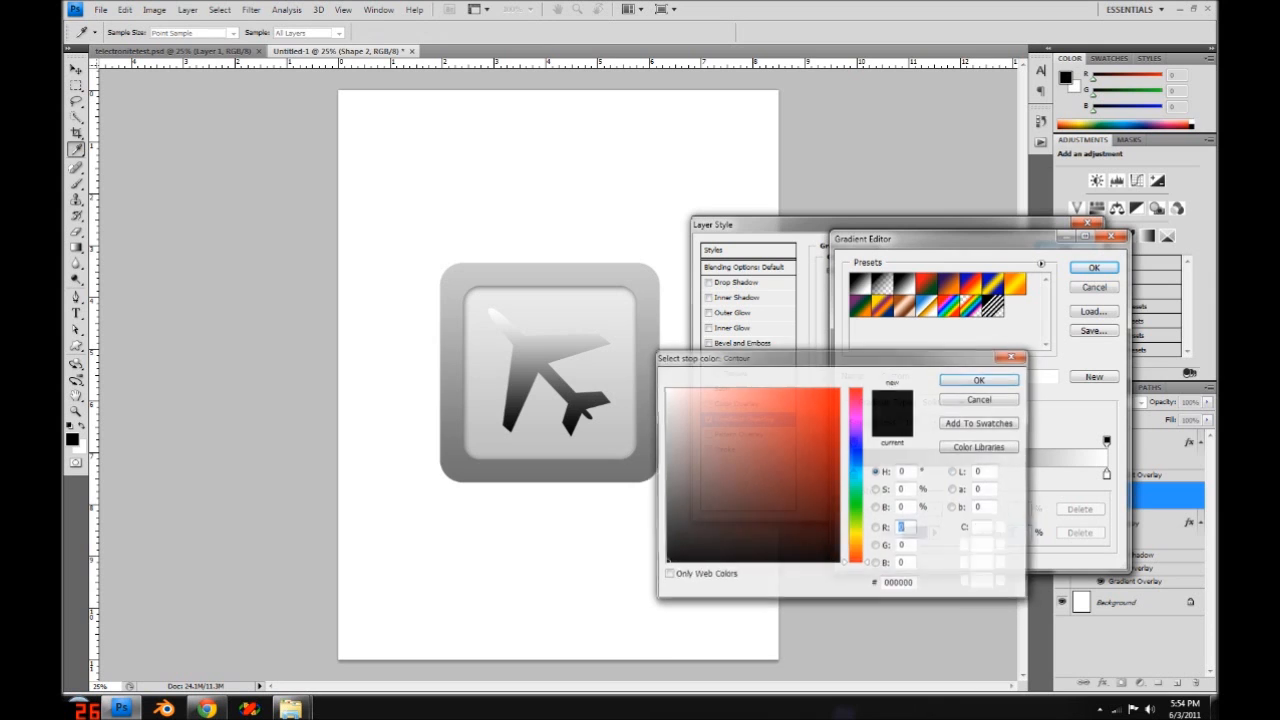
{"action": "left_click", "coordinate": [857, 463]}
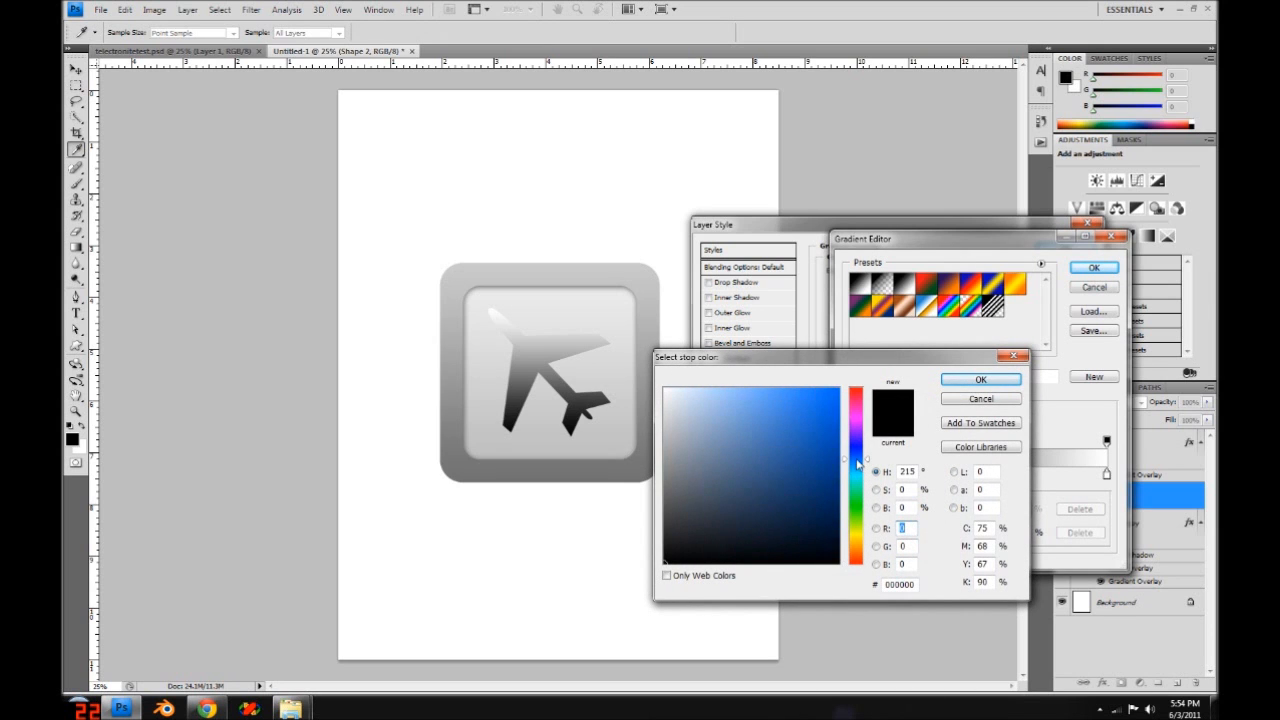
{"action": "left_click", "coordinate": [825, 419]}
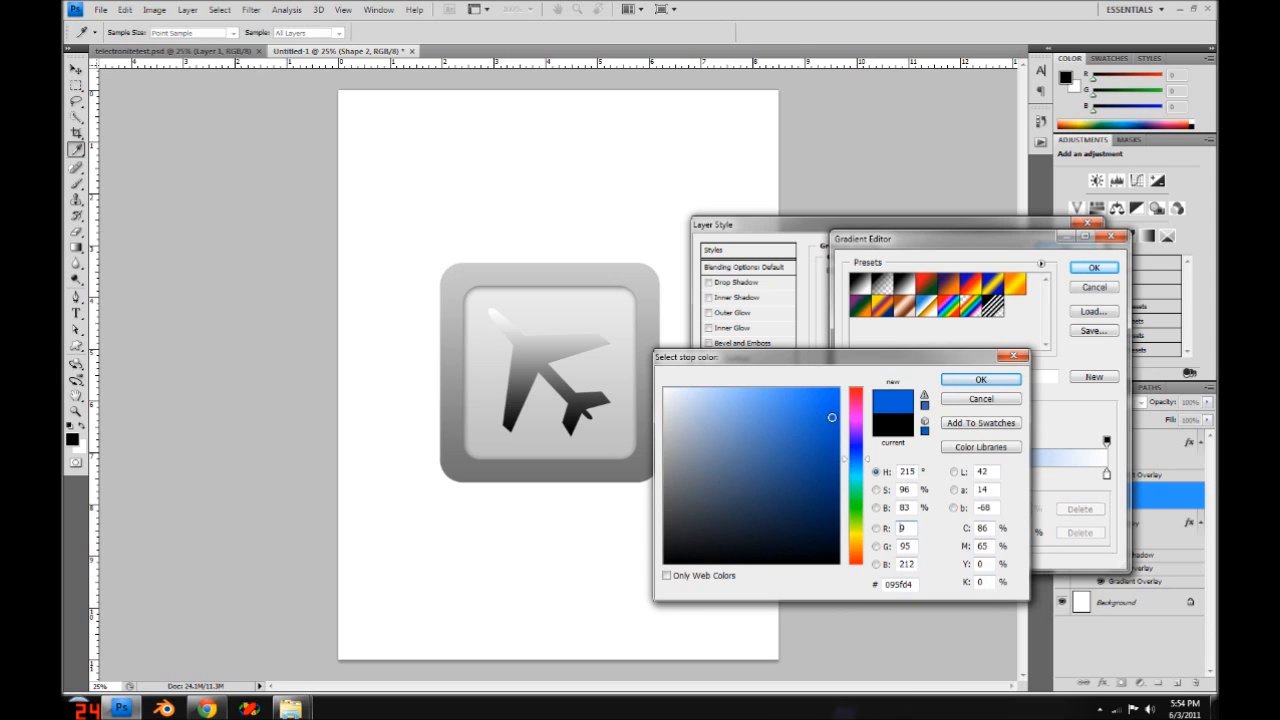
{"action": "left_click_drag", "start_coordinate": [831, 417], "coordinate": [835, 430]}
{"action": "left_click", "coordinate": [962, 386]}
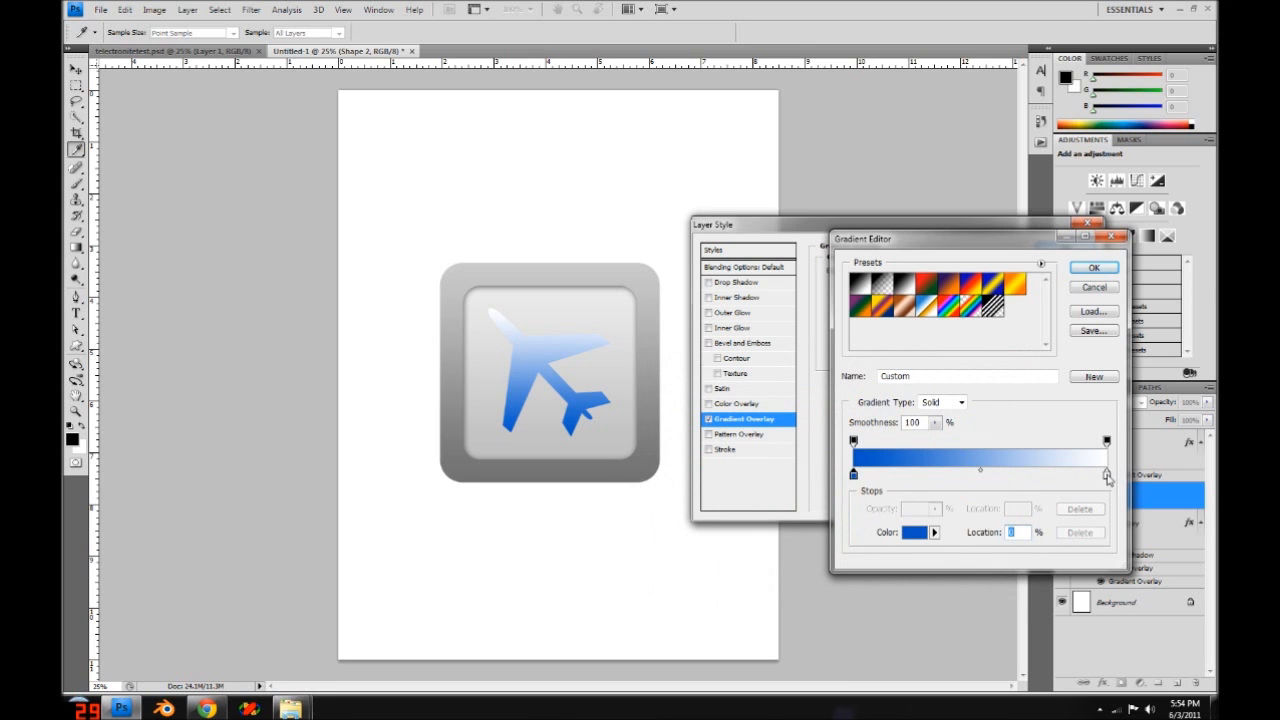
- Change the white stop of the airplane's overlay gradient to light blue #2ac4ea
{"action": "left_click", "coordinate": [1106, 474]}
{"action": "left_click", "coordinate": [916, 533]}
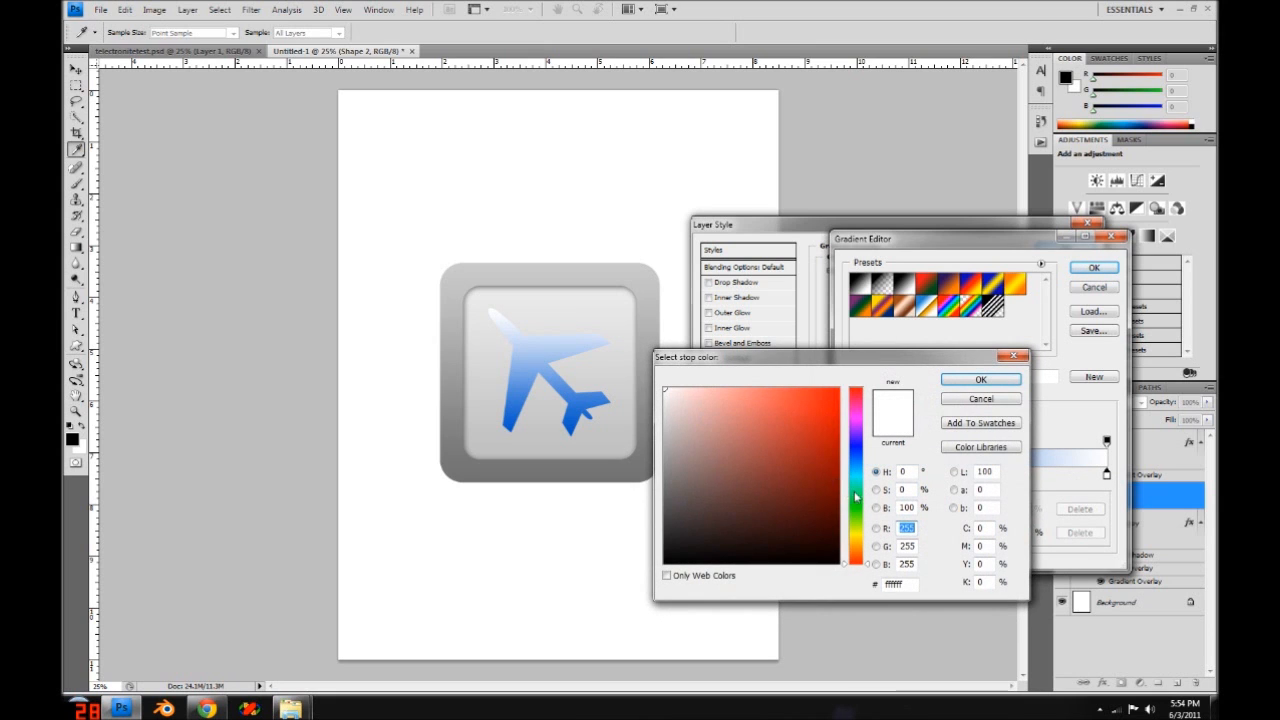
{"action": "left_click_drag", "start_coordinate": [855, 493], "coordinate": [858, 471]}
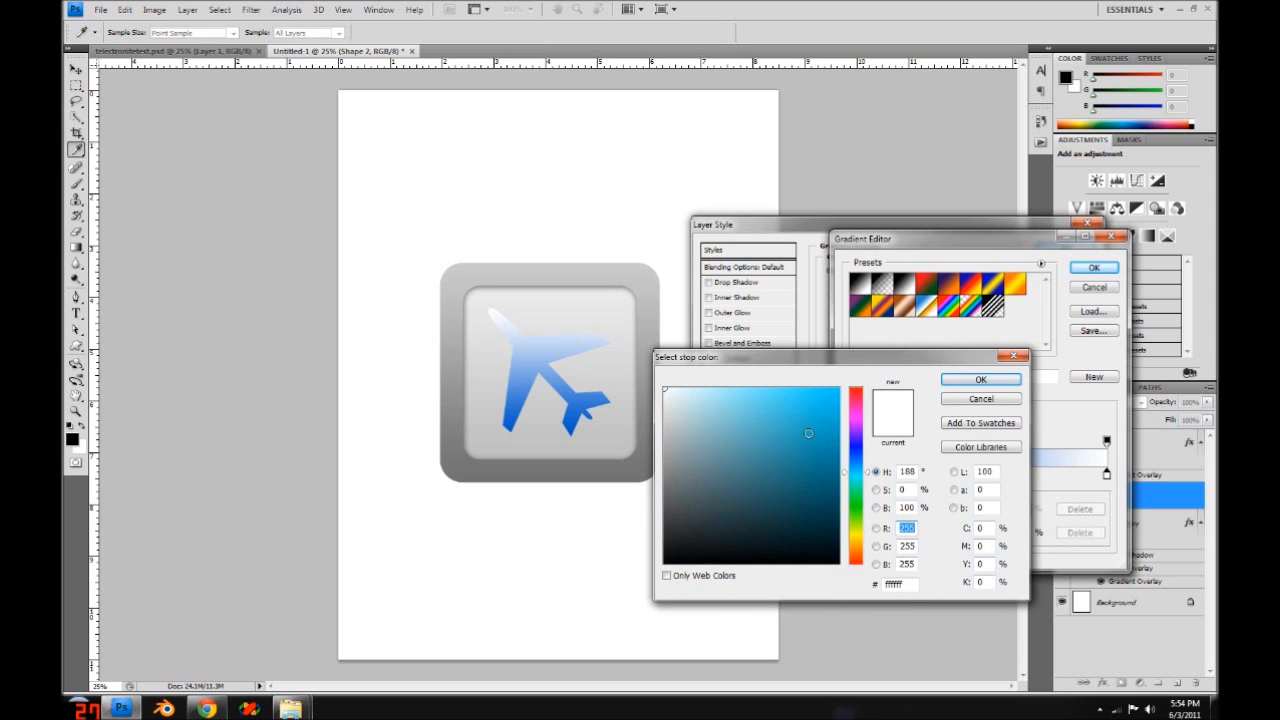
{"action": "left_click", "coordinate": [828, 419]}
{"action": "left_click_drag", "start_coordinate": [829, 412], "coordinate": [834, 410]}
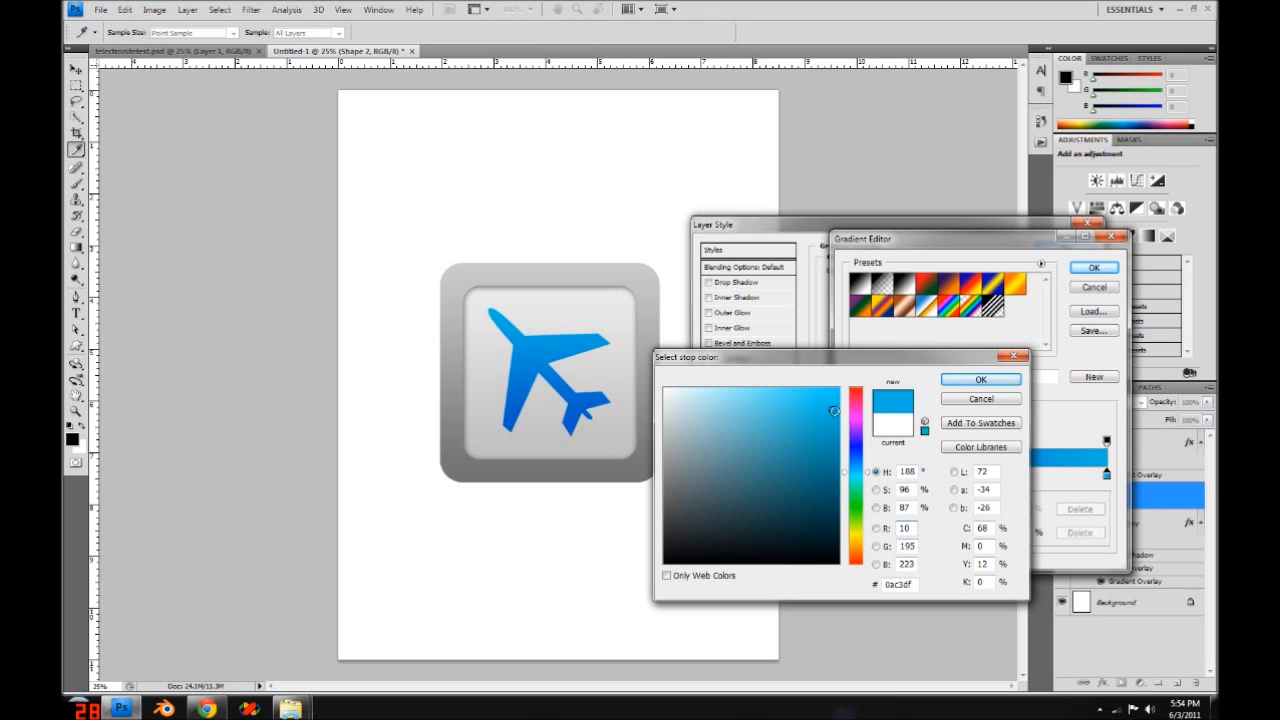
{"action": "left_click", "coordinate": [868, 472]}
{"action": "left_click_drag", "start_coordinate": [831, 412], "coordinate": [808, 402]}
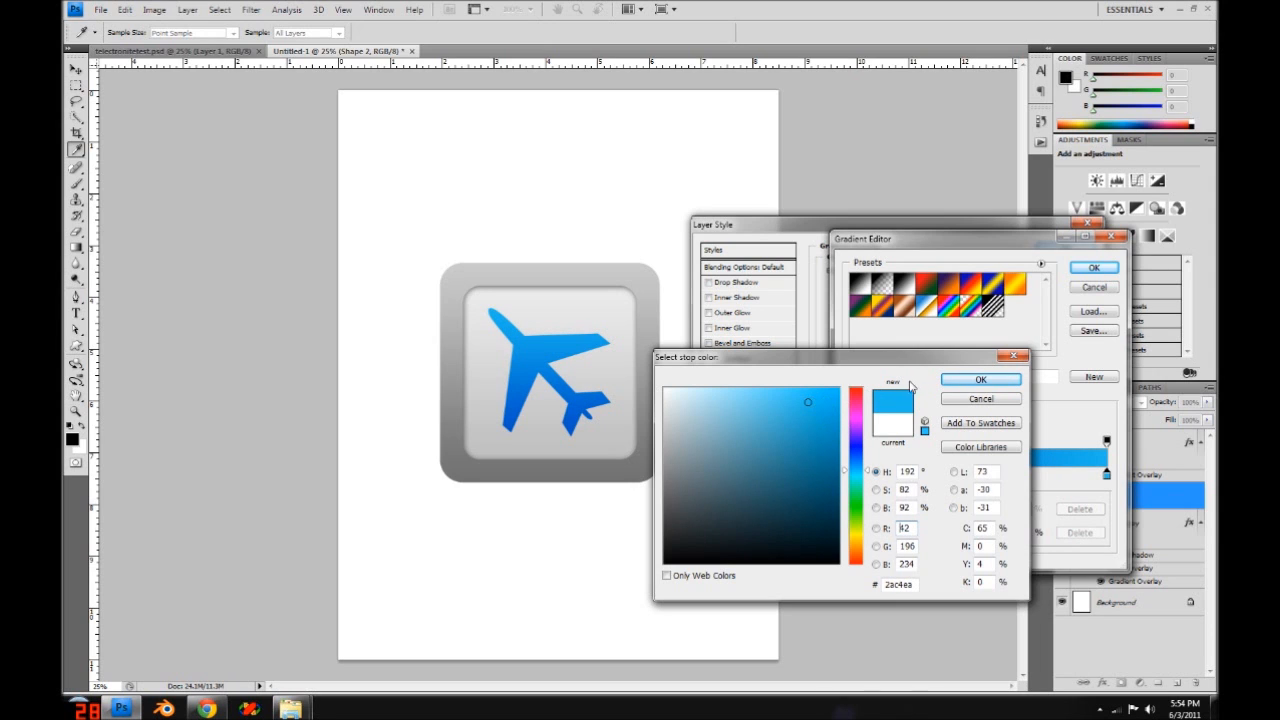
{"action": "left_click", "coordinate": [980, 380]}
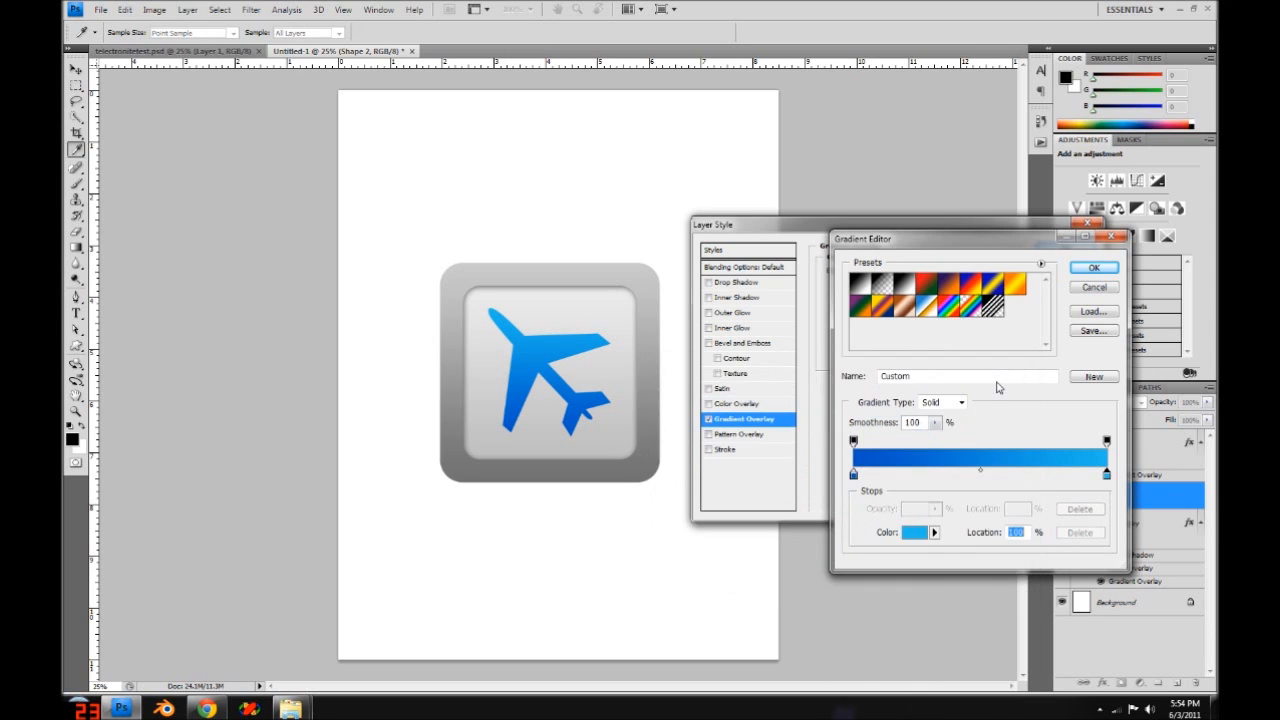
- Shift the midpoint of the airplane's blue gradient to 45% and accept the gradient
{"action": "left_click", "coordinate": [979, 471]}
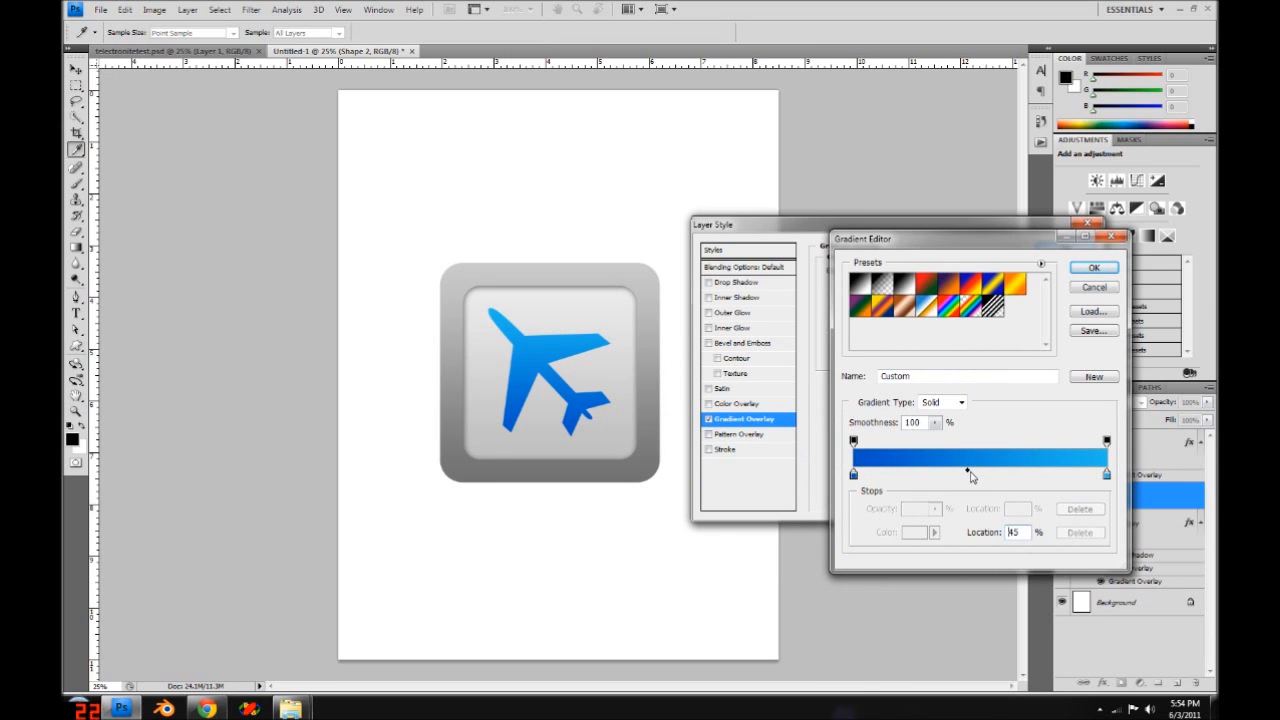
{"action": "left_click", "coordinate": [968, 474]}
{"action": "left_click", "coordinate": [1090, 268]}
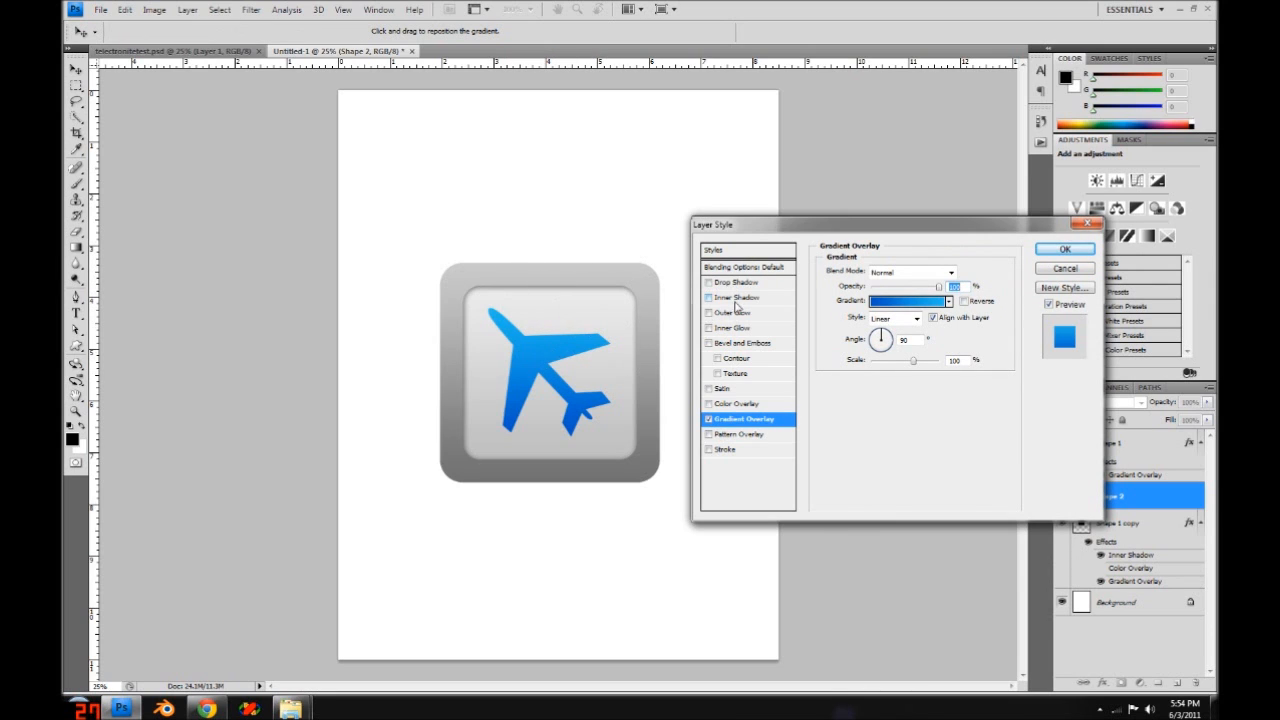
- Add an Inner Shadow to the airplane with 65% opacity, 7 px distance and an increased size, and apply the layer style
{"action": "left_click", "coordinate": [736, 298]}
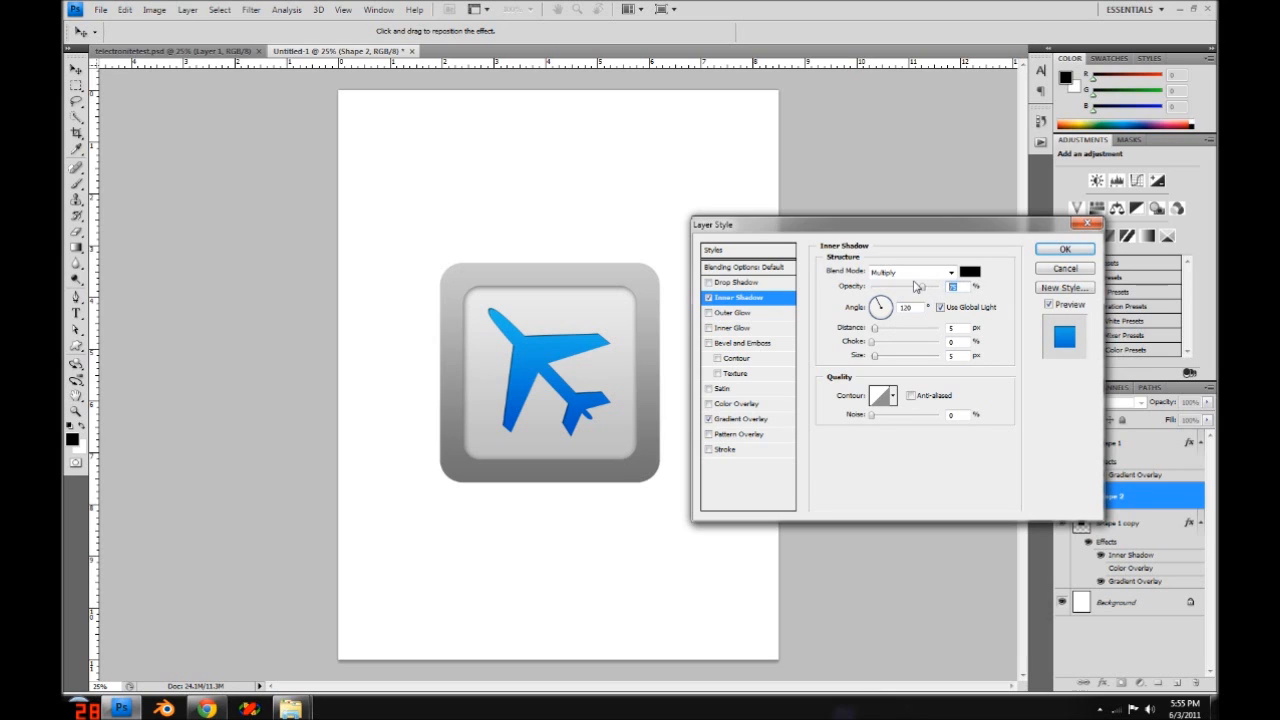
{"action": "type", "text": "65"}
{"action": "left_click", "coordinate": [951, 327]}
{"action": "type", "text": "7"}
{"action": "left_click_drag", "start_coordinate": [877, 357], "coordinate": [887, 365]}
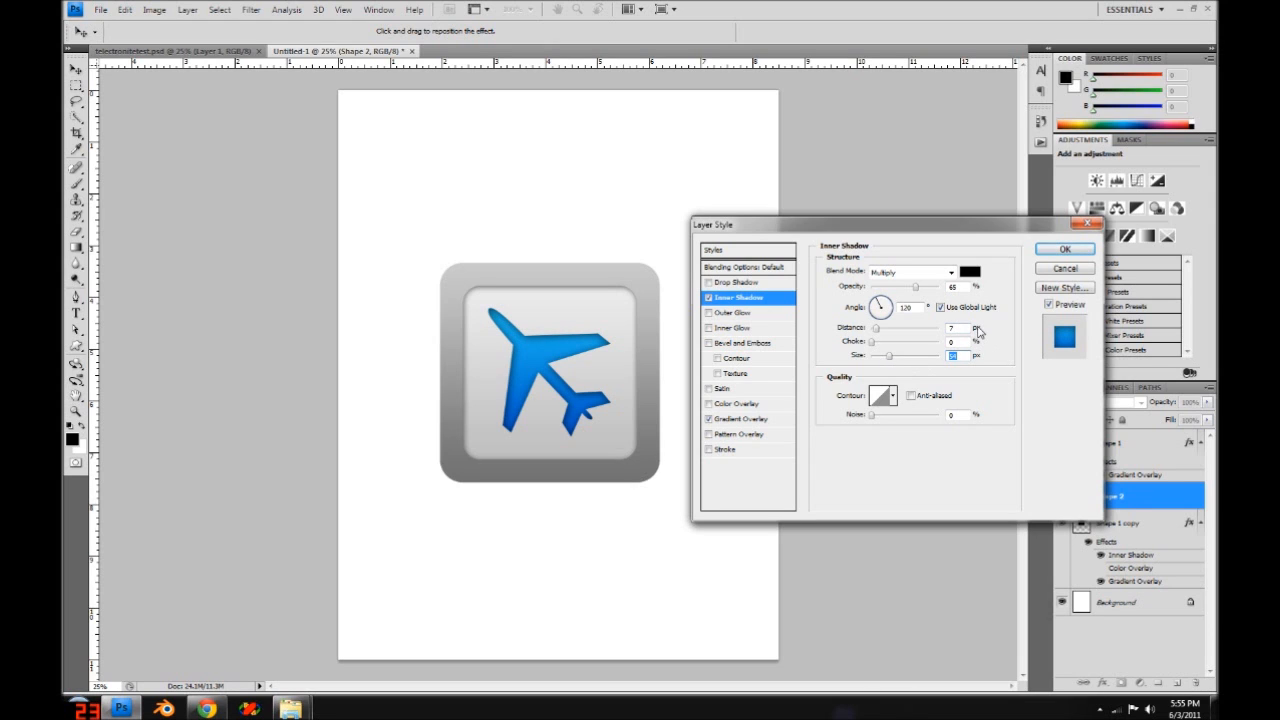
{"action": "left_click", "coordinate": [1065, 250]}
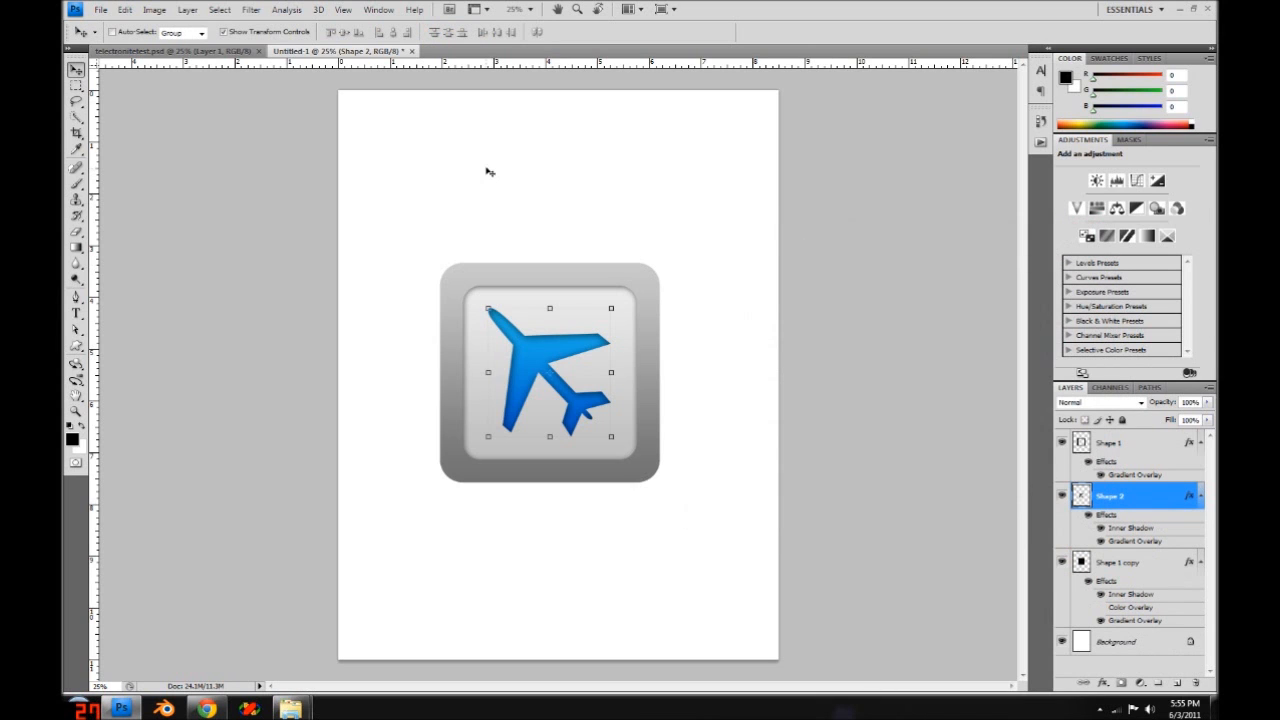
- Create a blank layer just above the Background and merge it with the inner square's Shape 1 copy layer
{"action": "left_click", "coordinate": [76, 86]}
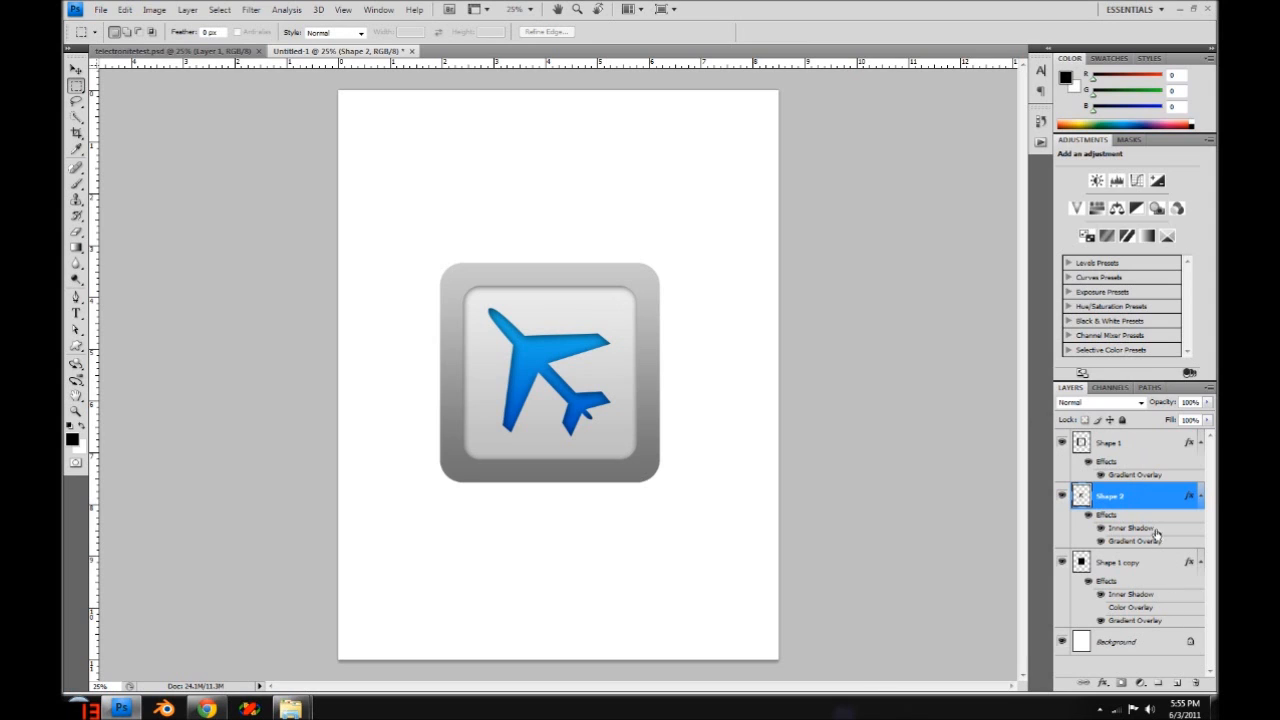
{"action": "left_click", "coordinate": [1143, 567]}
{"action": "left_click", "coordinate": [1163, 640]}
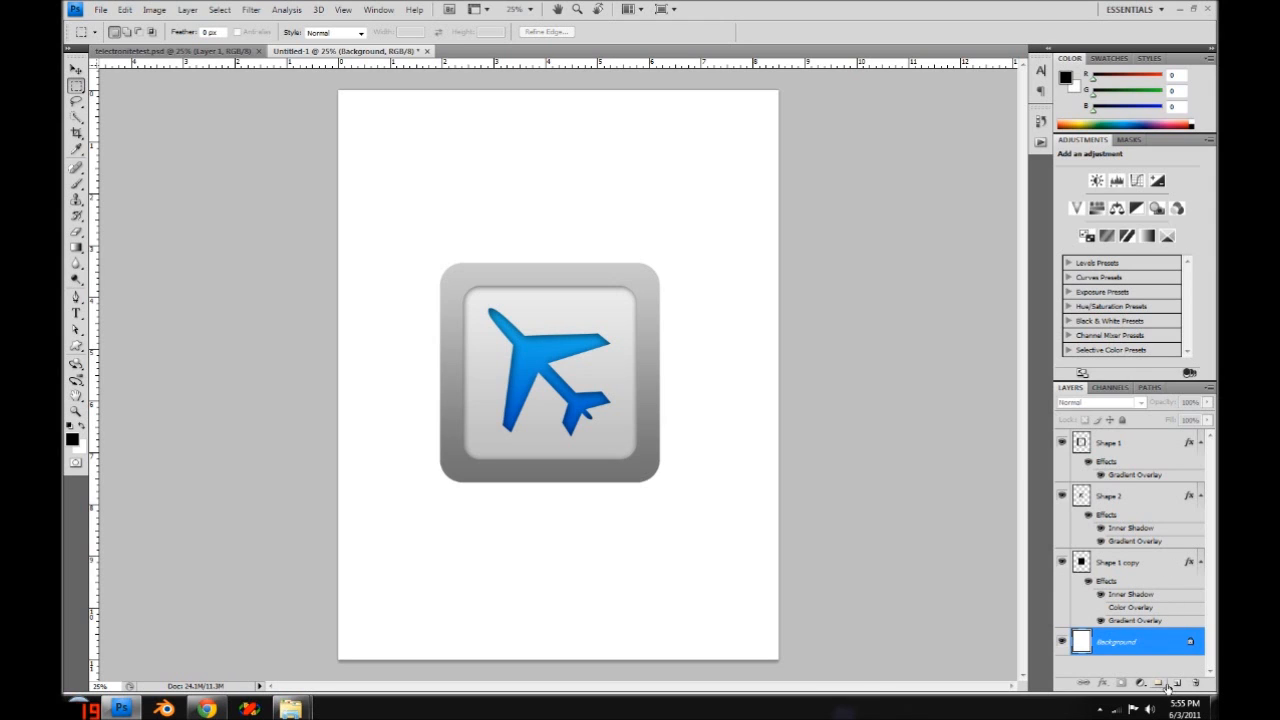
{"action": "left_click", "coordinate": [1177, 683]}
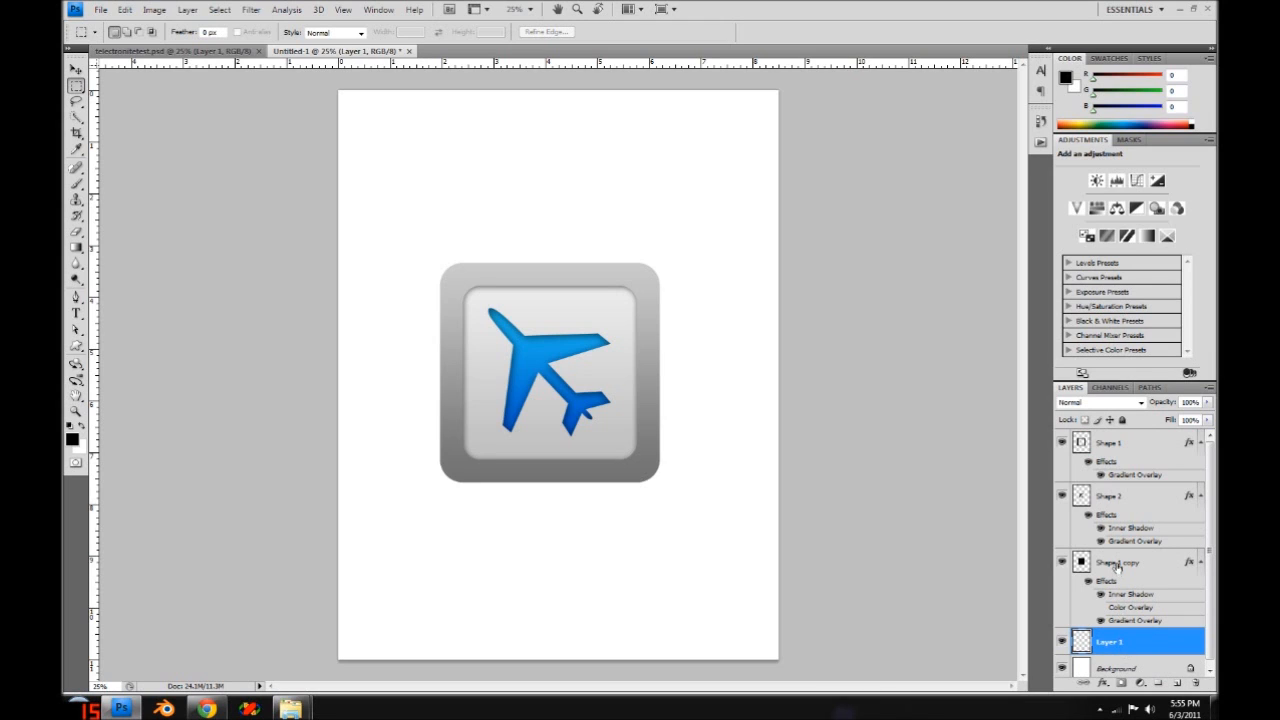
{"action": "left_click", "coordinate": [1117, 568]}
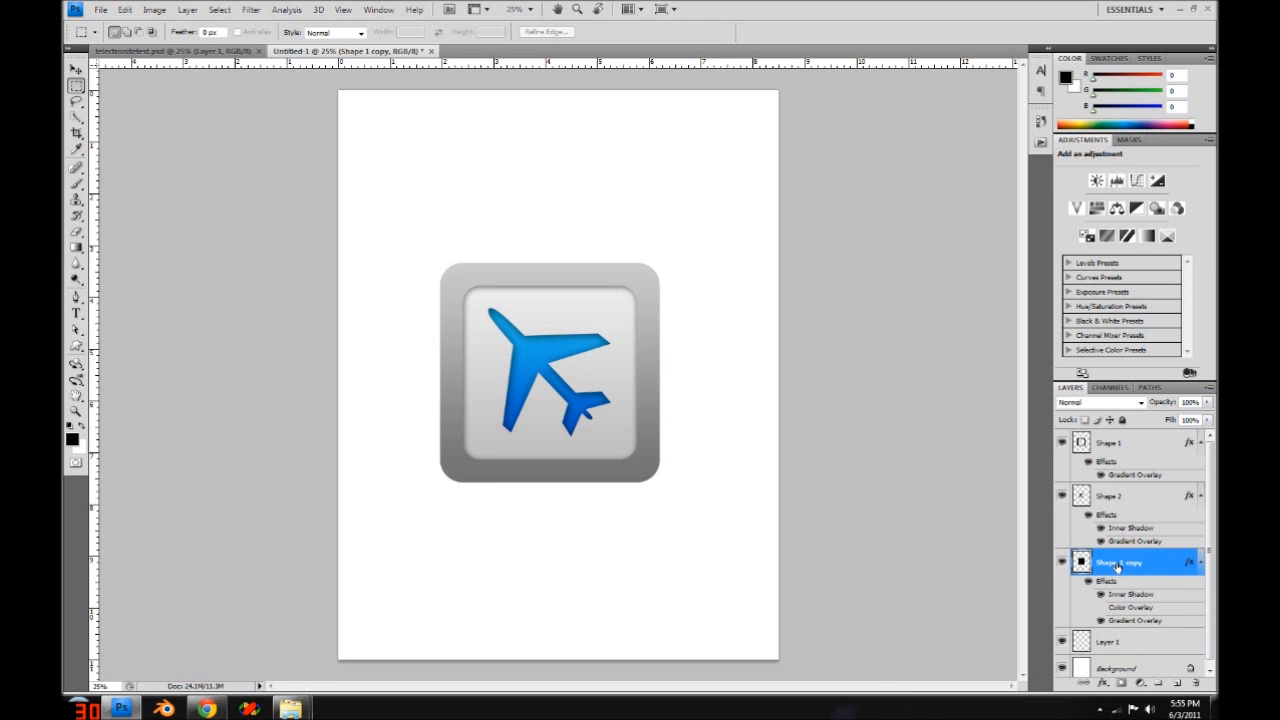
{"action": "left_click", "coordinate": [1146, 641], "text": "shift"}
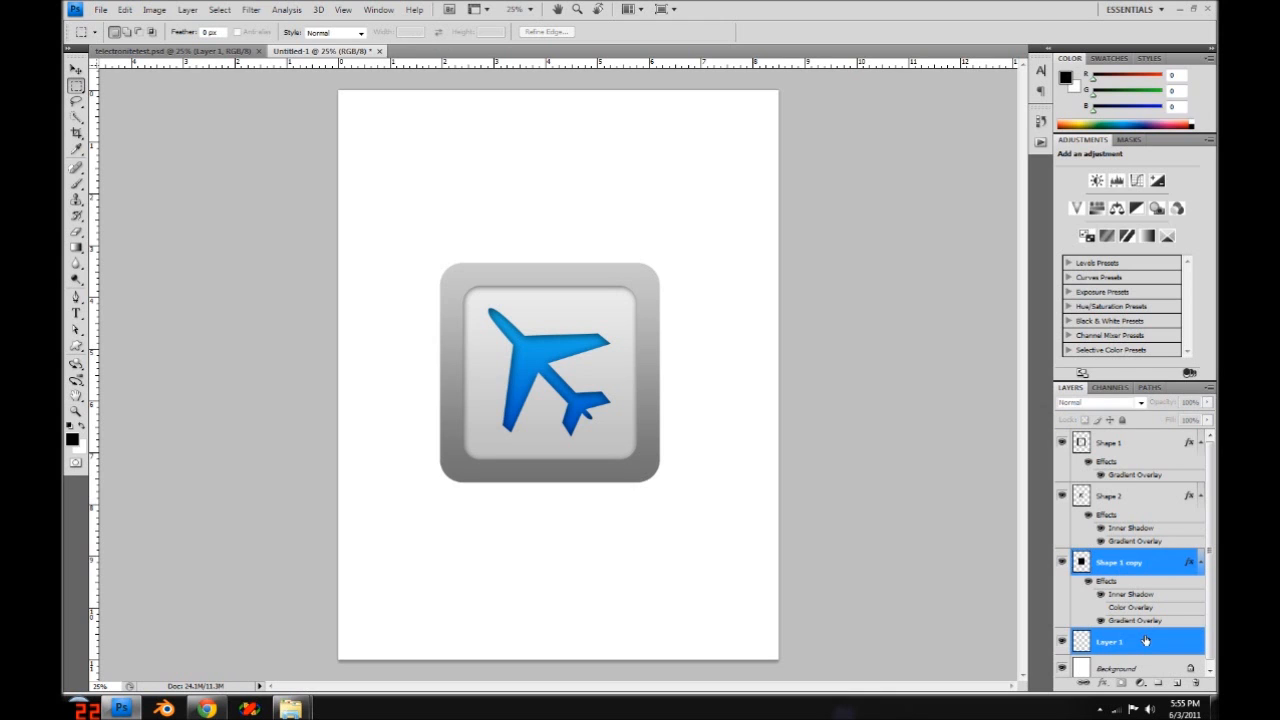
{"action": "right_click", "coordinate": [1147, 645]}
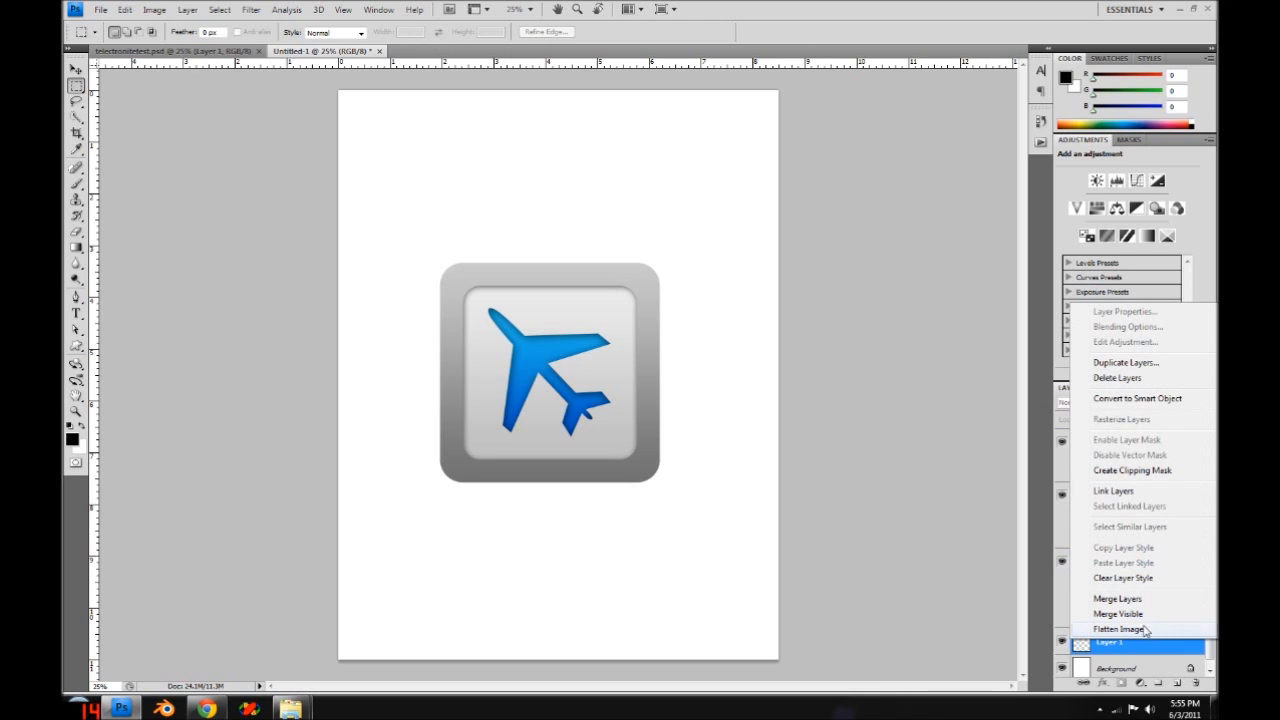
{"action": "left_click", "coordinate": [1133, 599]}
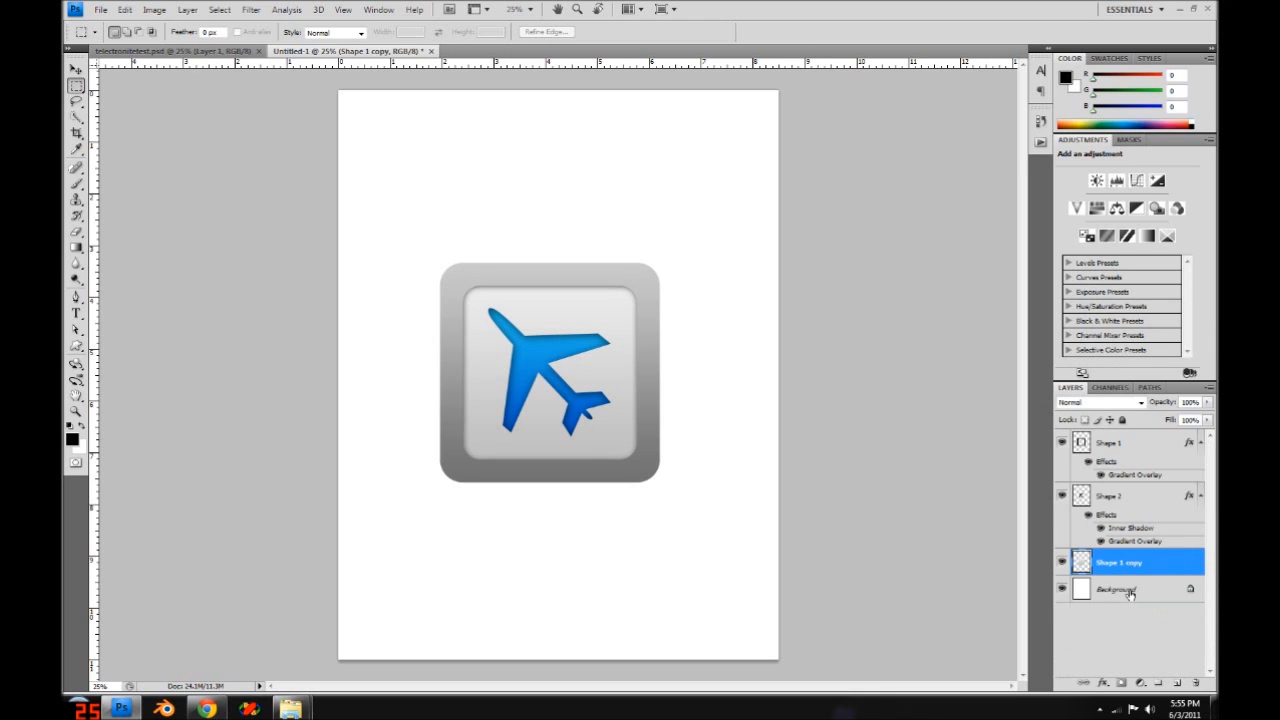
- Merge the airplane's Shape 2 layer with the inner square's Shape 1 copy layer
{"action": "left_click", "coordinate": [1133, 496]}
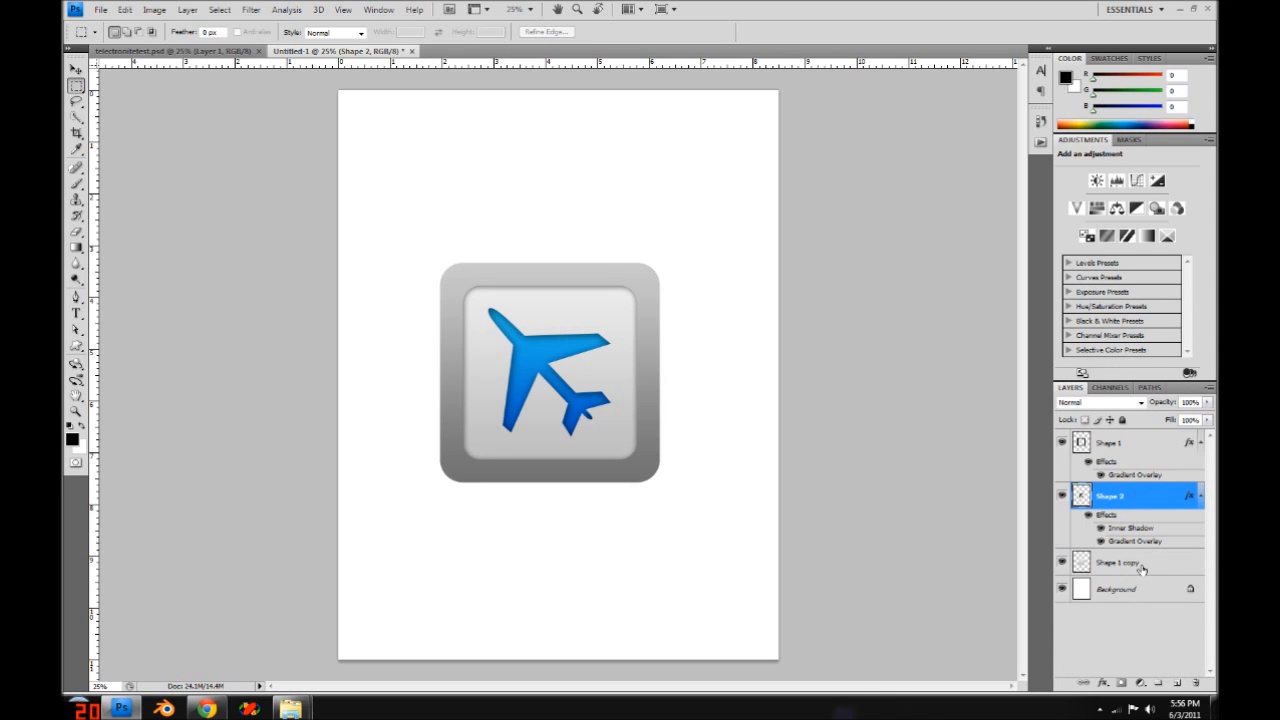
{"action": "left_click", "coordinate": [1141, 566], "text": "shift"}
{"action": "right_click", "coordinate": [1141, 566]}
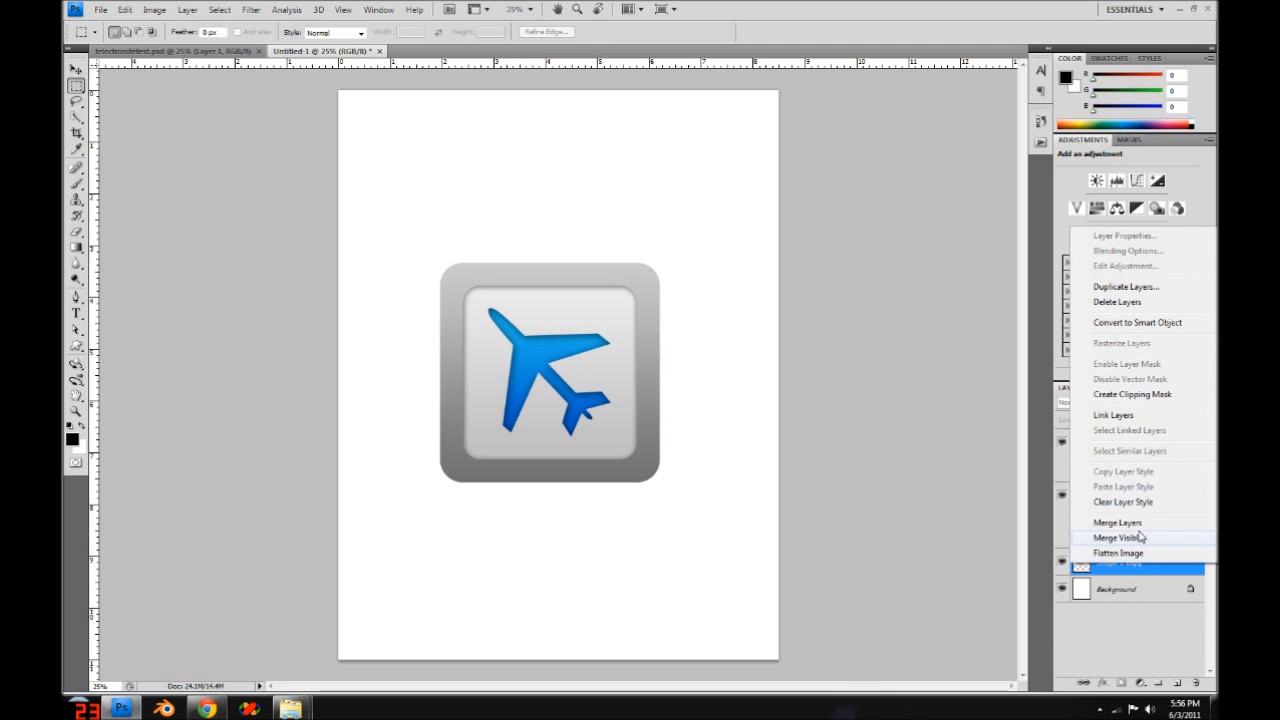
{"action": "left_click", "coordinate": [1138, 525]}
- Merge the frame's Shape 1 layer with the combined airplane and inner square layer
{"action": "left_click", "coordinate": [1119, 447]}
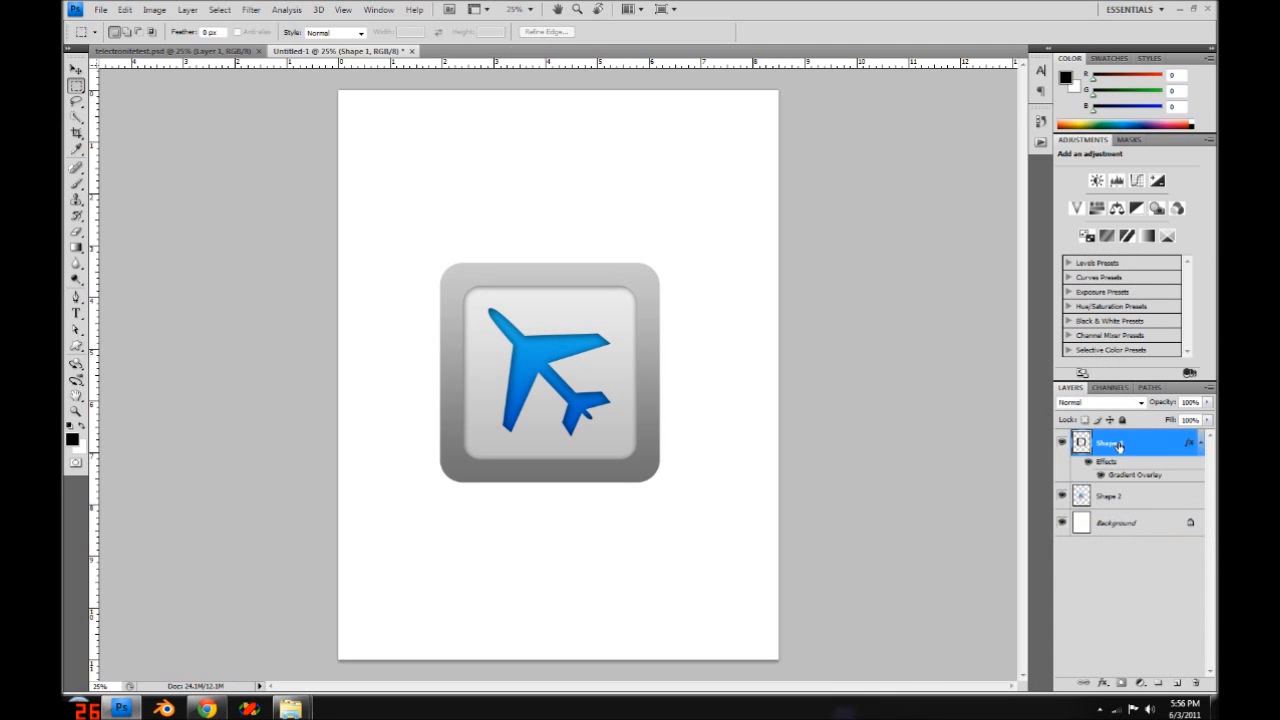
{"action": "left_click", "coordinate": [1127, 498], "text": "shift"}
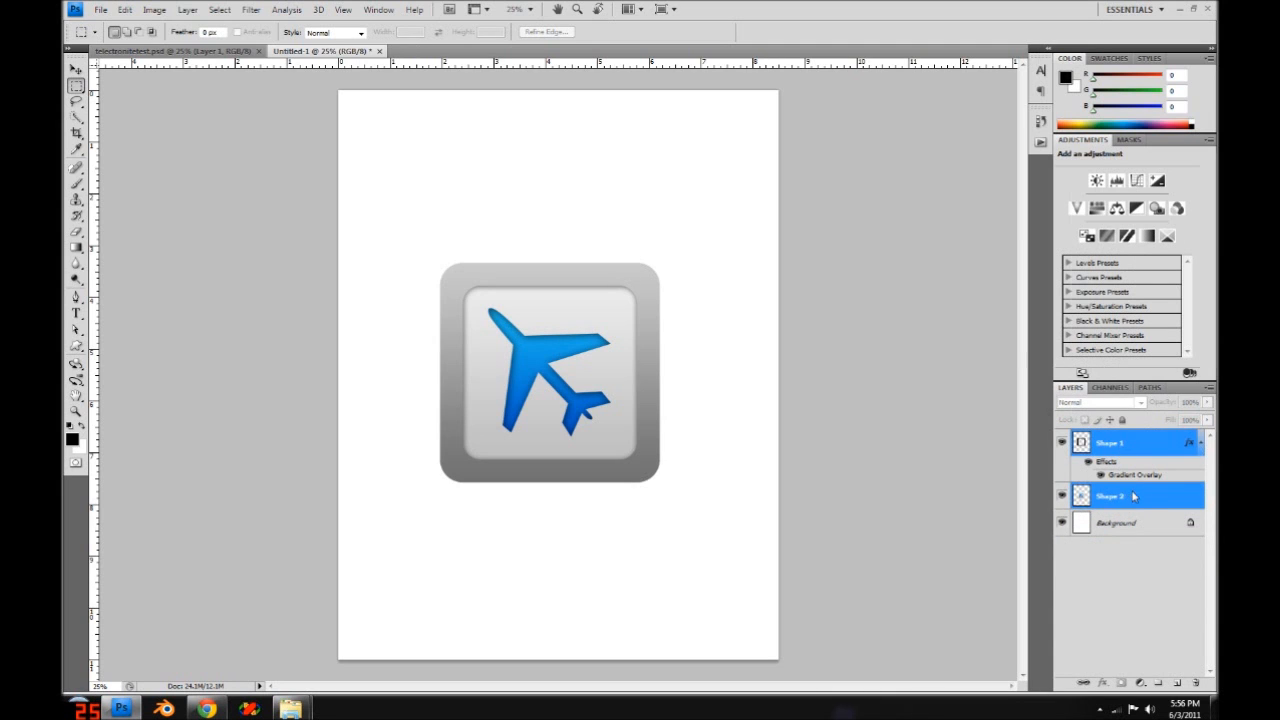
{"action": "right_click", "coordinate": [1133, 496]}
{"action": "left_click", "coordinate": [1130, 454]}
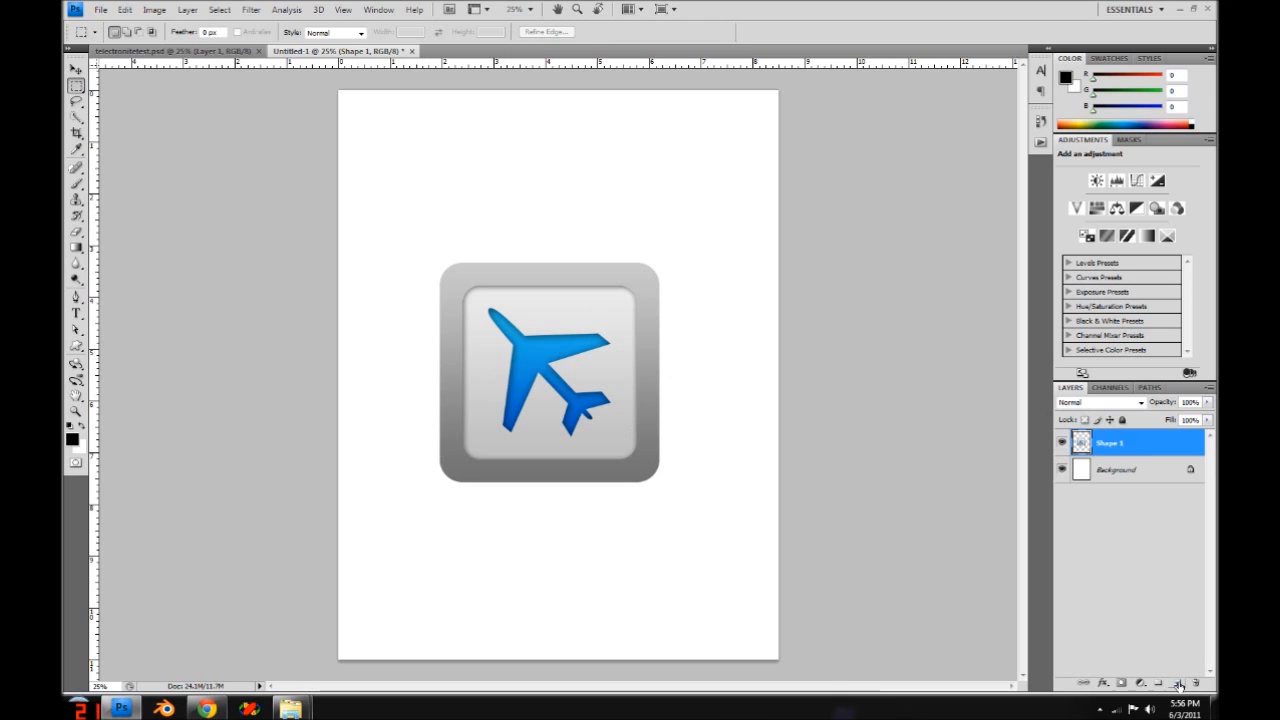
- Add a new layer above the merged icon and marquee-select a wide rectangle overlapping the icon's upper third
{"action": "left_click", "coordinate": [1178, 684]}
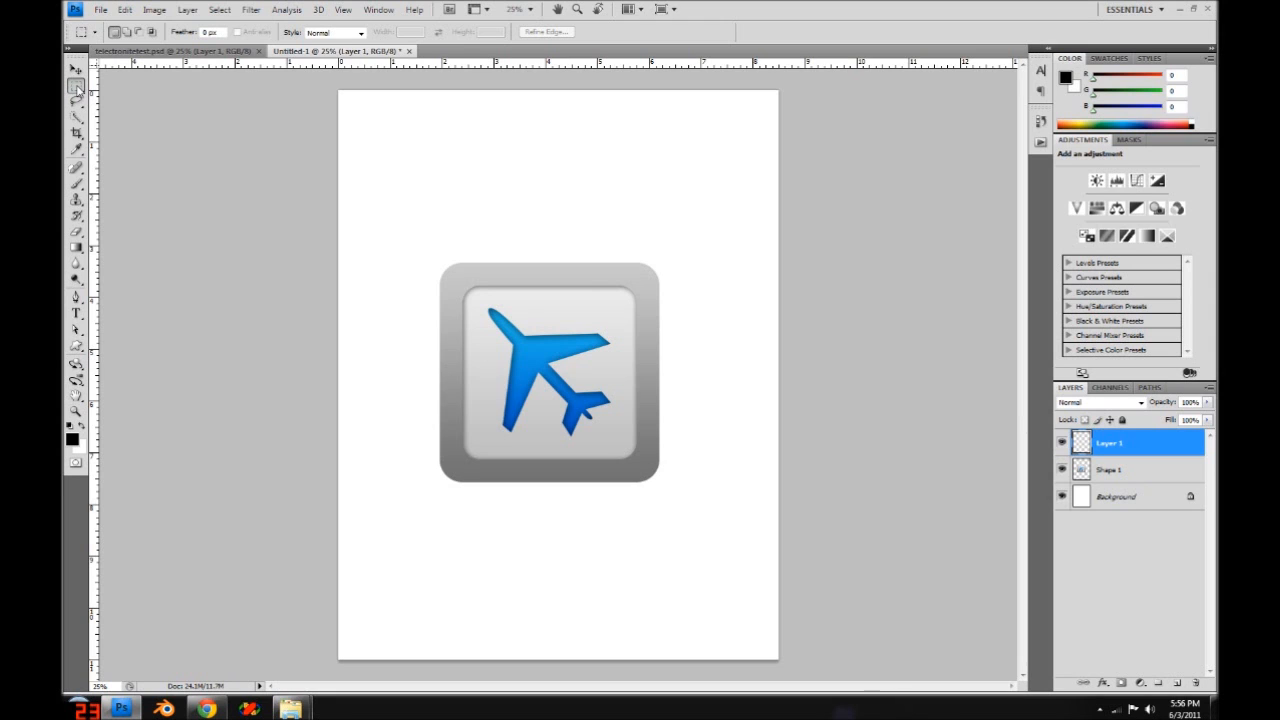
{"action": "right_click", "coordinate": [77, 88]}
{"action": "left_click", "coordinate": [113, 86]}
{"action": "left_click_drag", "start_coordinate": [351, 171], "coordinate": [781, 336]}
- Rotate the marquee selection by -45° and reposition it so its lower edge runs diagonally through the icon's opposite corners
{"action": "right_click", "coordinate": [481, 213]}
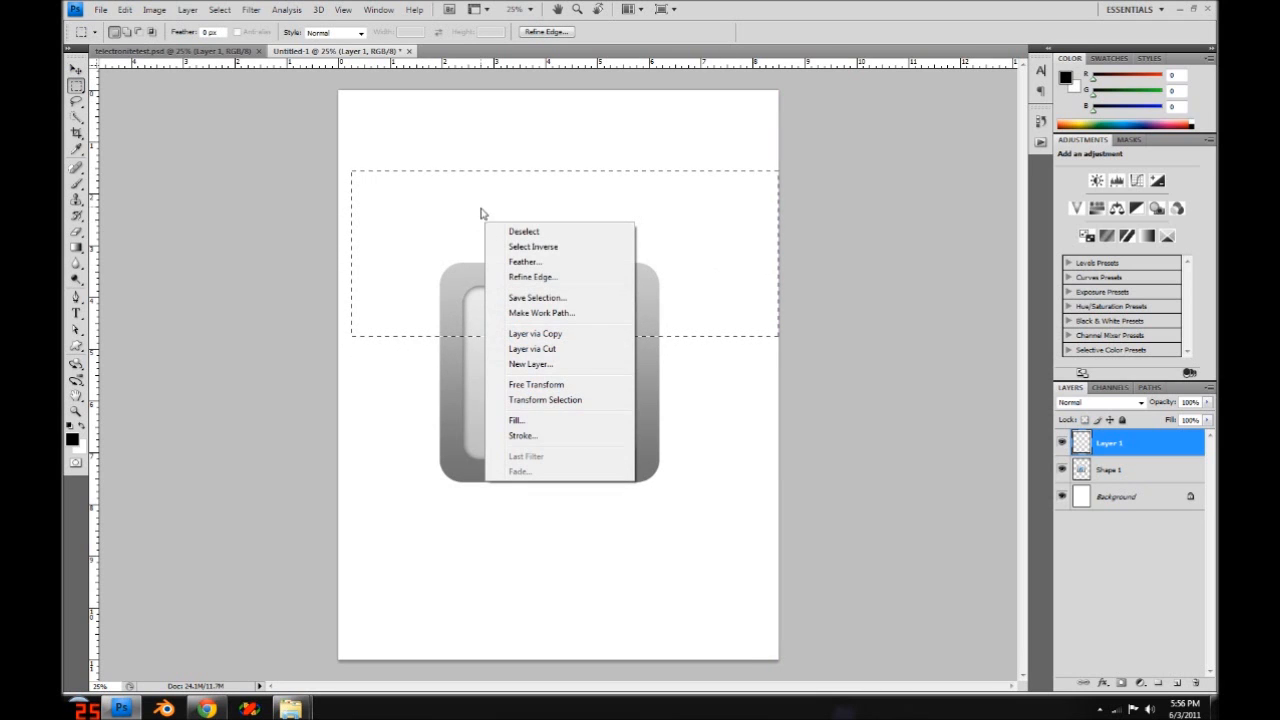
{"action": "left_click", "coordinate": [424, 186]}
{"action": "right_click", "coordinate": [428, 201]}
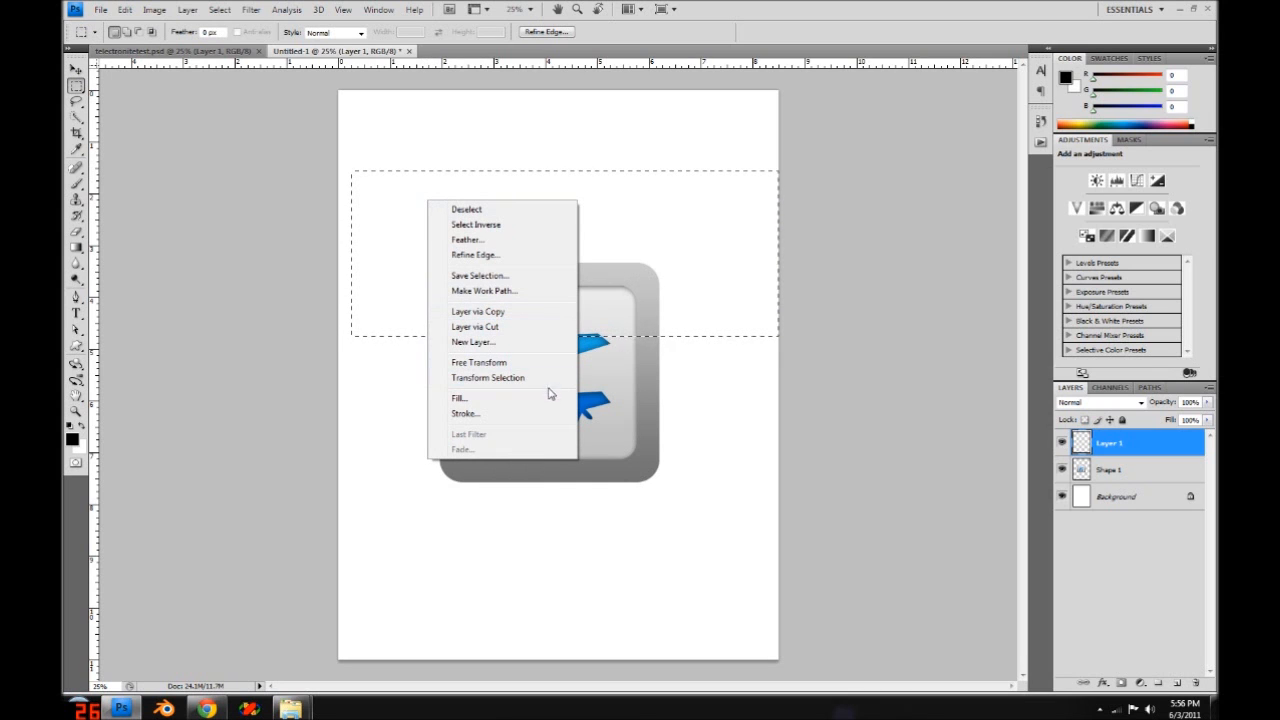
{"action": "left_click", "coordinate": [540, 377]}
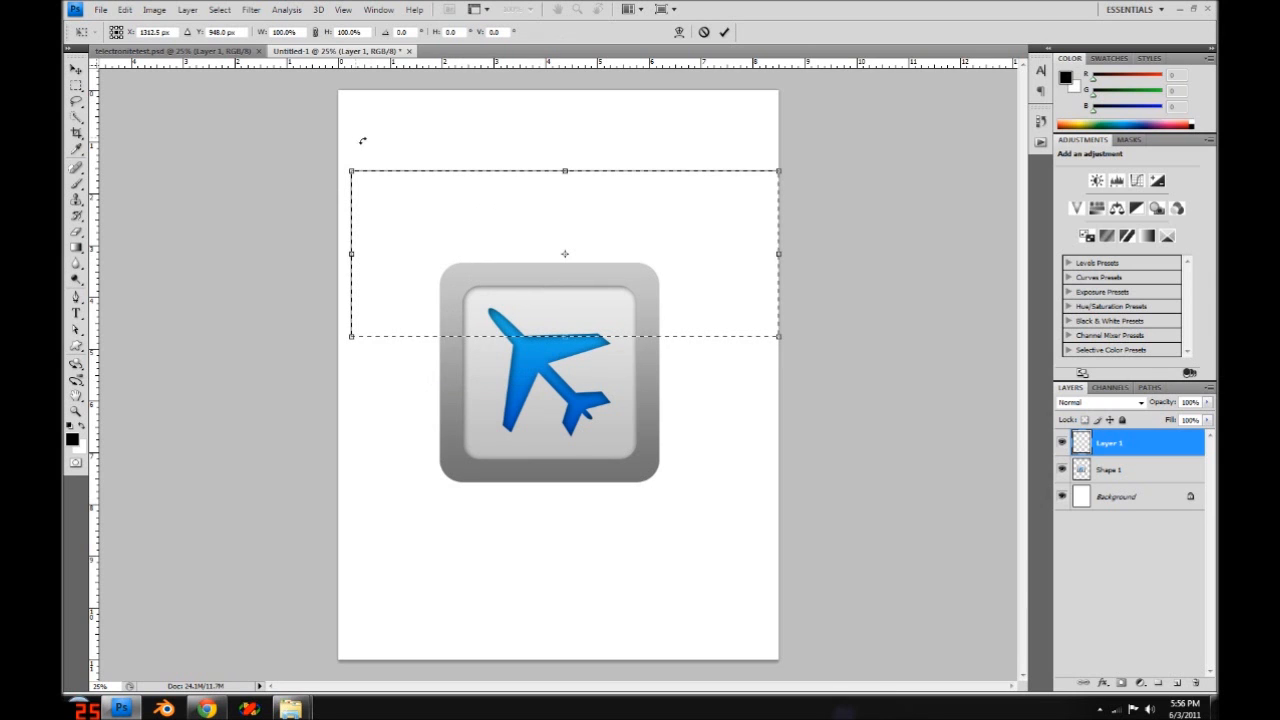
{"action": "left_click", "coordinate": [388, 34]}
{"action": "type", "text": "-45"}
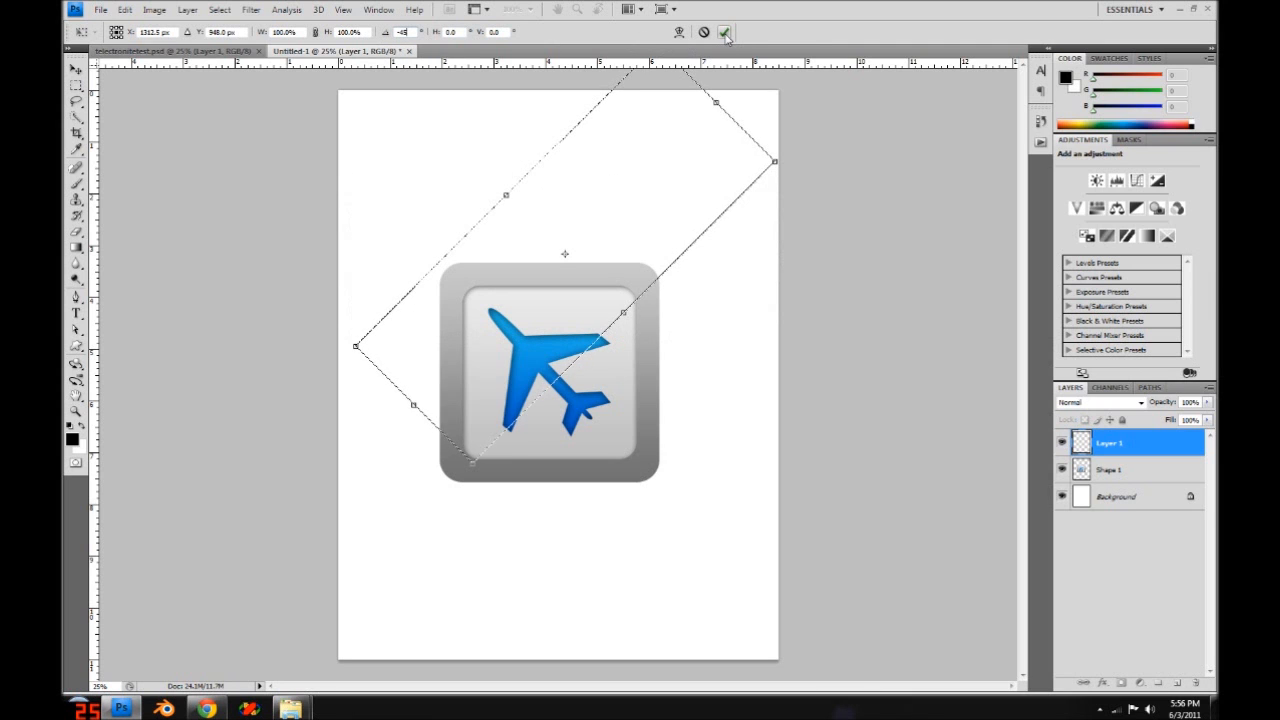
{"action": "left_click", "coordinate": [726, 33]}
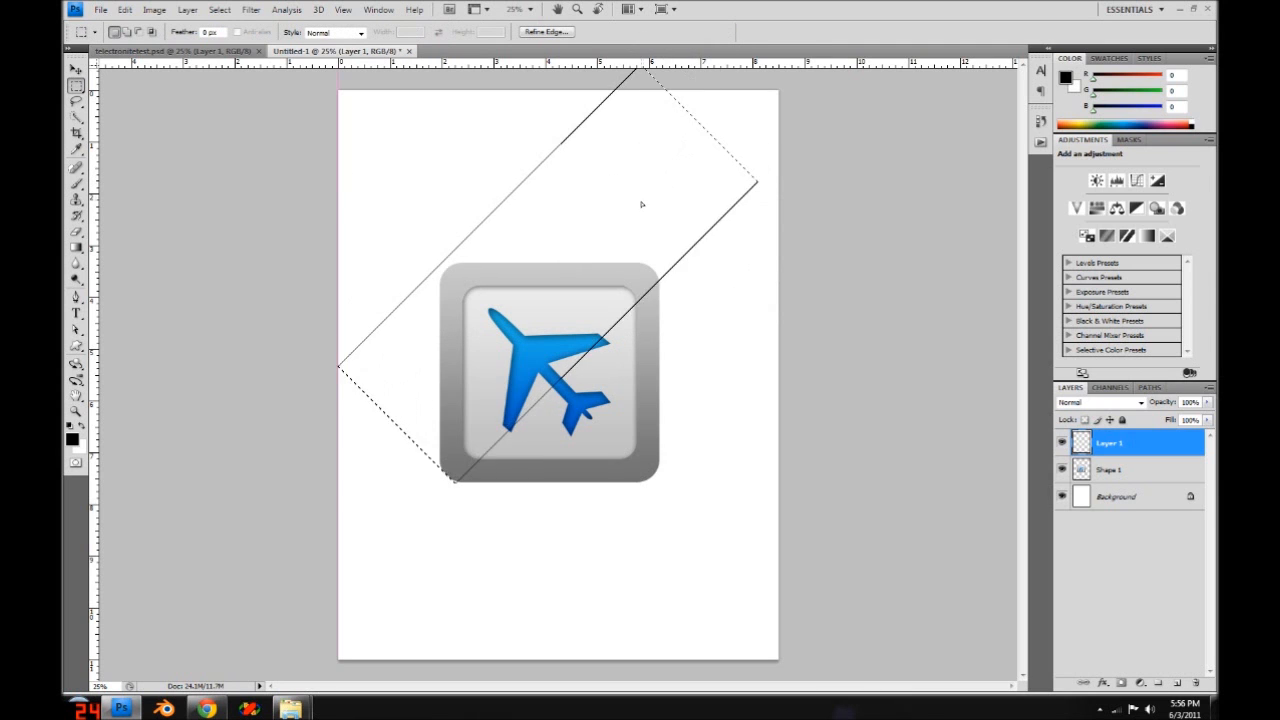
{"action": "left_click_drag", "start_coordinate": [642, 204], "coordinate": [606, 222]}
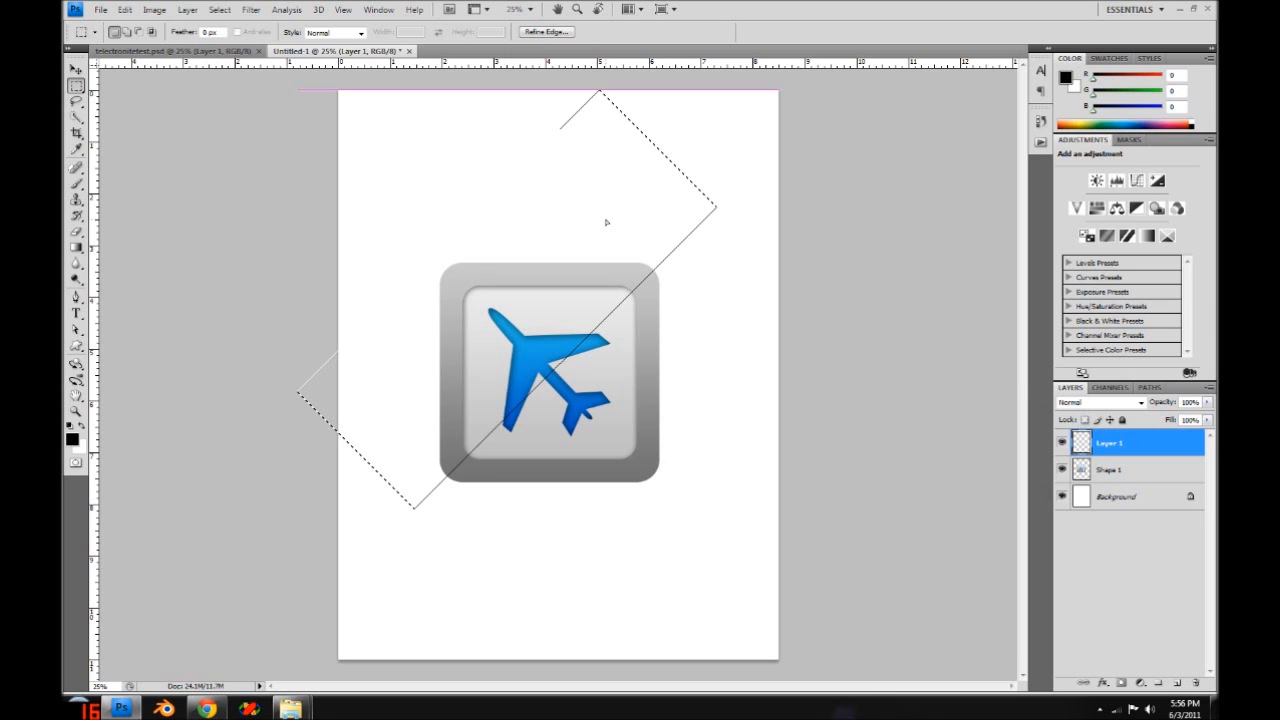
{"action": "left_click_drag", "start_coordinate": [608, 224], "coordinate": [606, 220]}
- Set up the Gradient tool with the Foreground to Transparent preset, changing both colour stops to white (ffffff)
{"action": "left_click", "coordinate": [79, 251]}
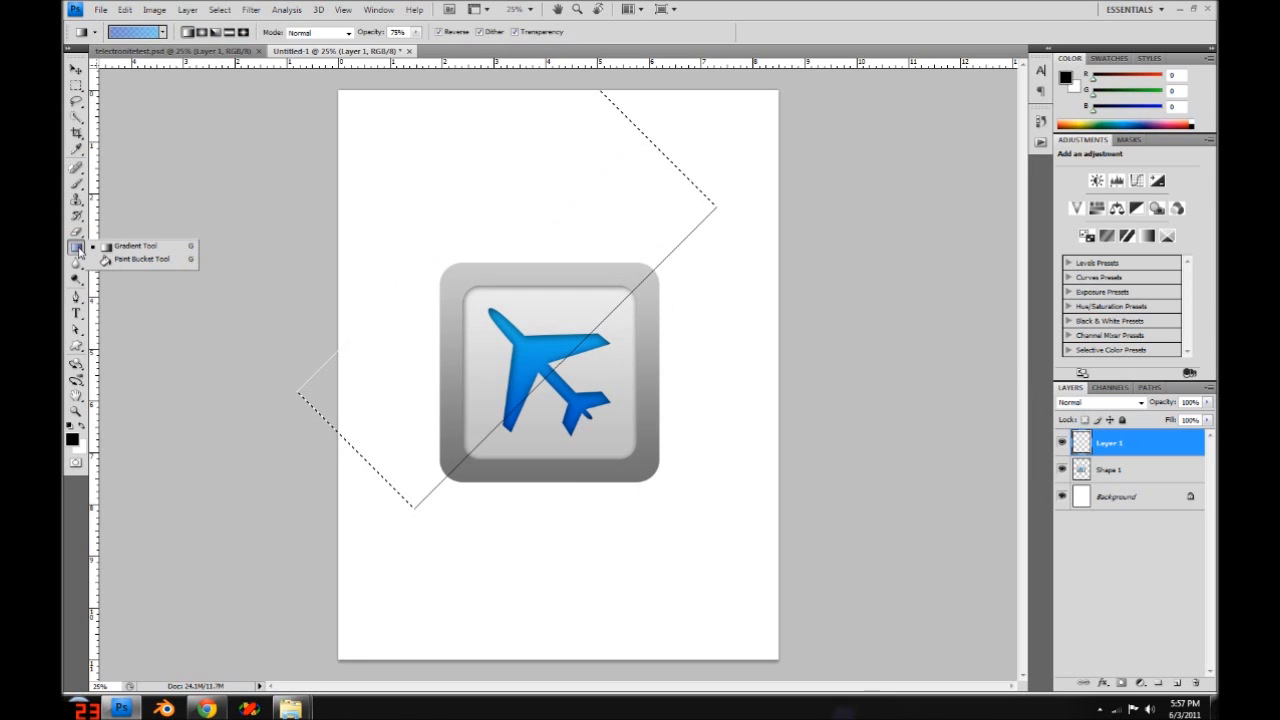
{"action": "left_click", "coordinate": [117, 250]}
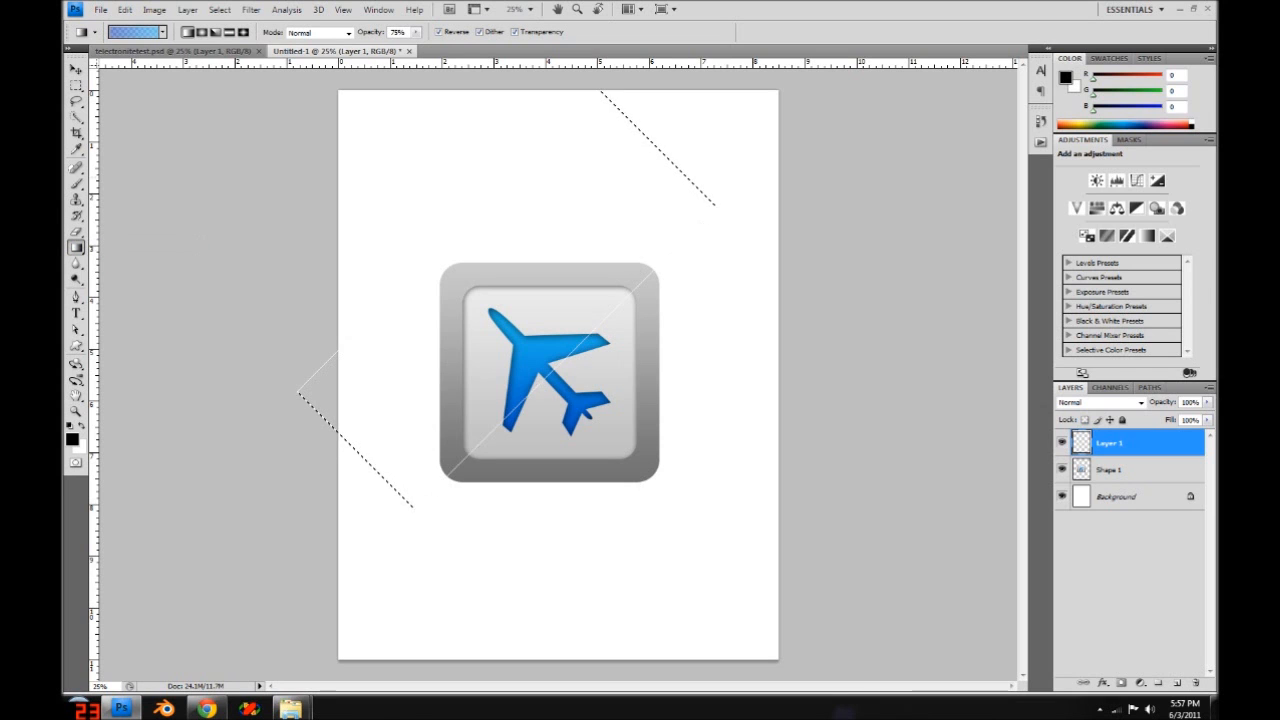
{"action": "left_click", "coordinate": [137, 32]}
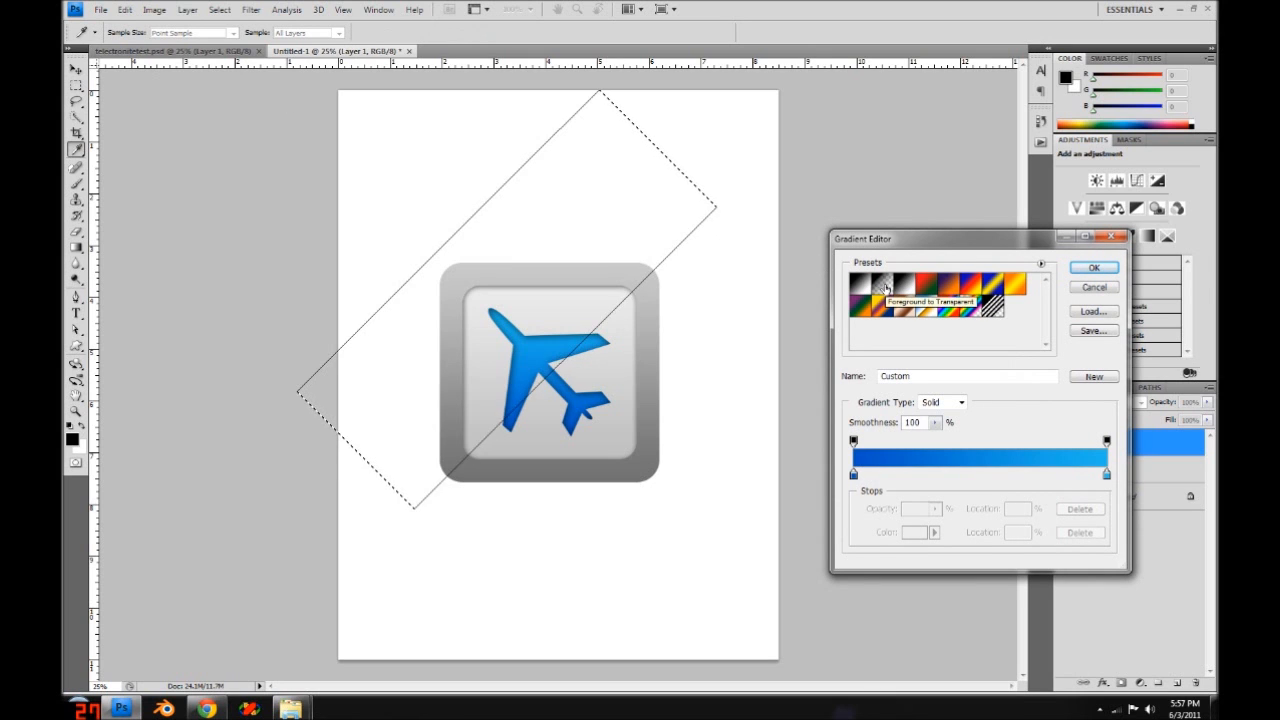
{"action": "left_click", "coordinate": [884, 288]}
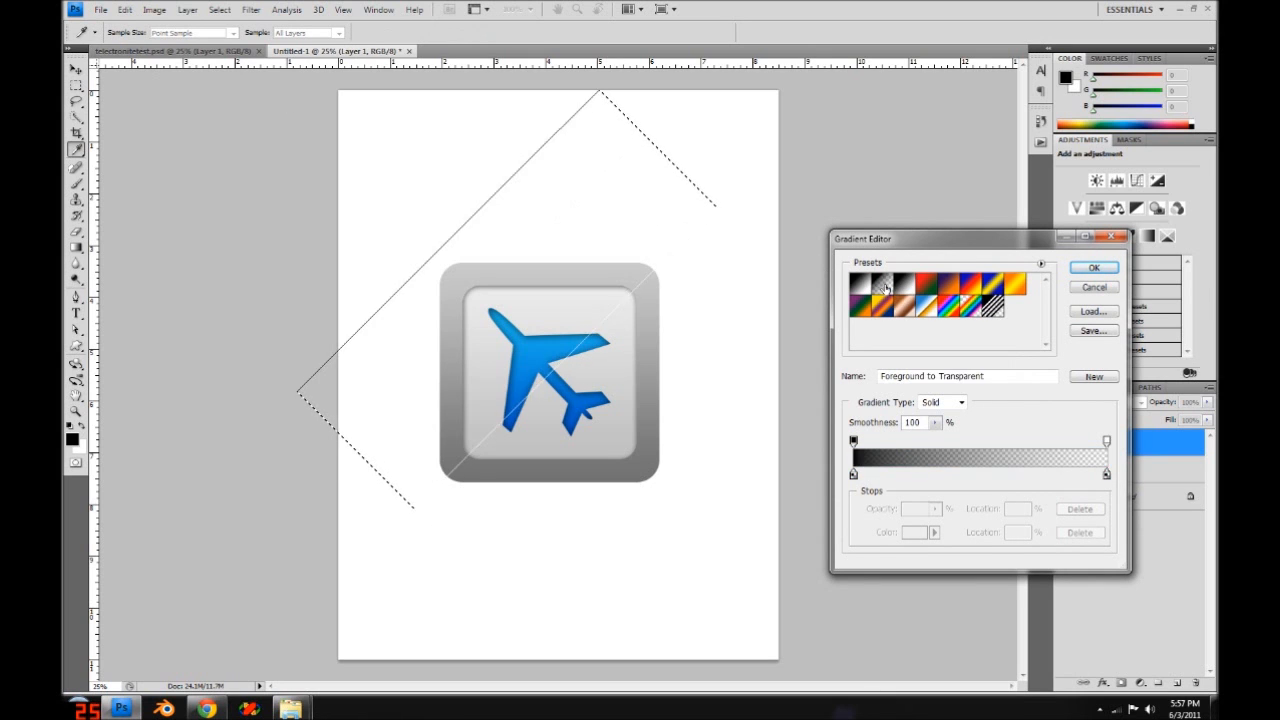
{"action": "left_click", "coordinate": [853, 474]}
{"action": "left_click", "coordinate": [916, 535]}
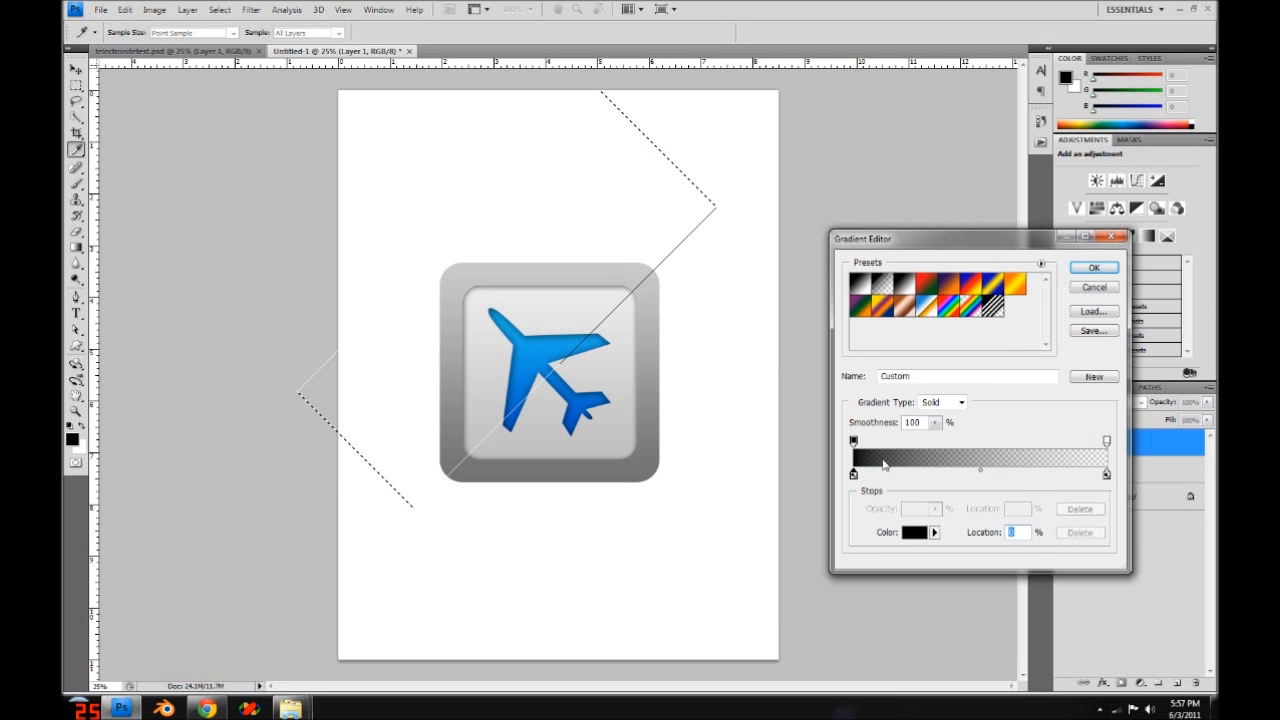
{"action": "mouse_move", "coordinate": [696, 417]}
{"action": "left_mouse_down"}
{"action": "mouse_move", "coordinate": [648, 412]}
{"action": "mouse_move", "coordinate": [658, 386]}
{"action": "left_mouse_up"}
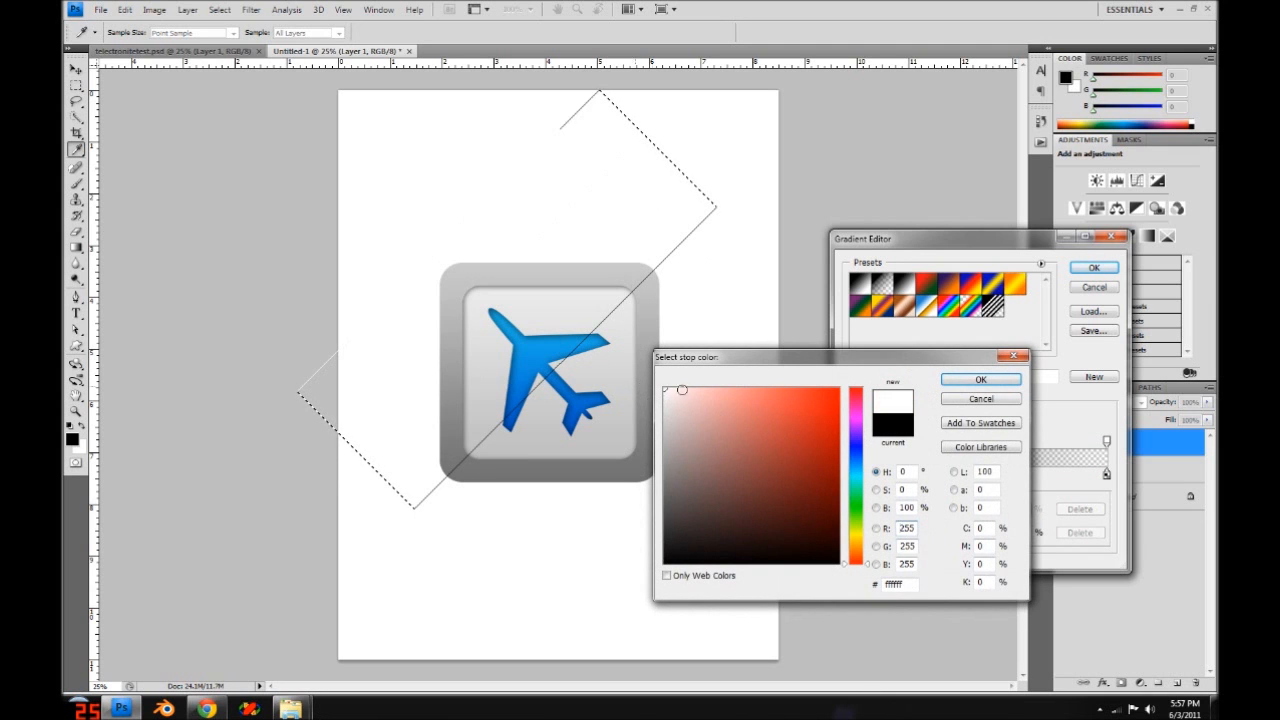
{"action": "left_click", "coordinate": [981, 379]}
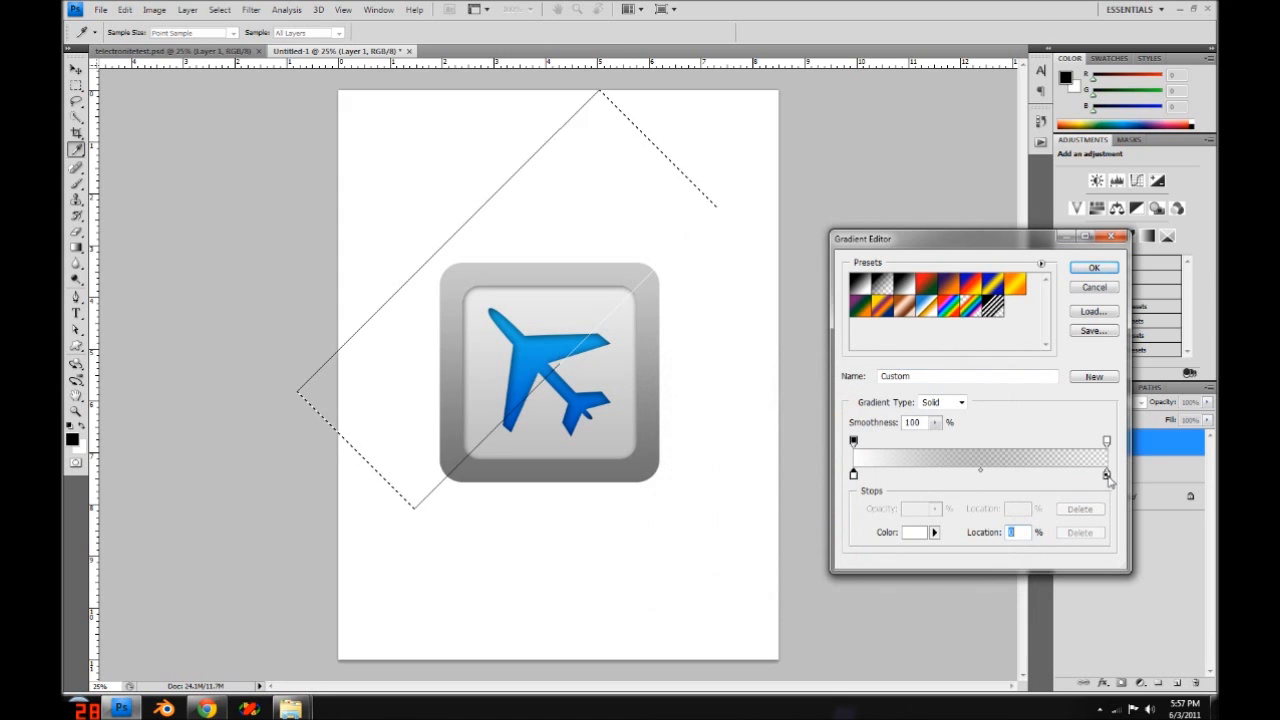
{"action": "left_click", "coordinate": [1106, 476]}
{"action": "left_click", "coordinate": [914, 532]}
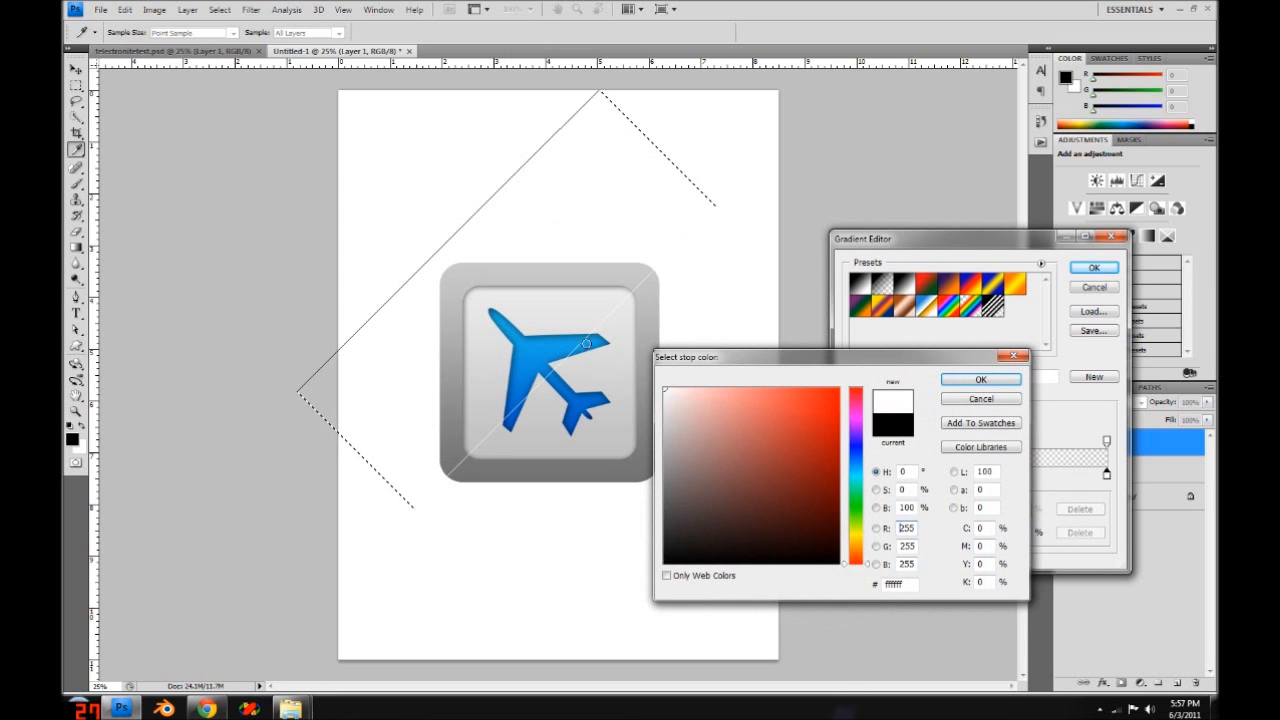
{"action": "left_click", "coordinate": [980, 379]}
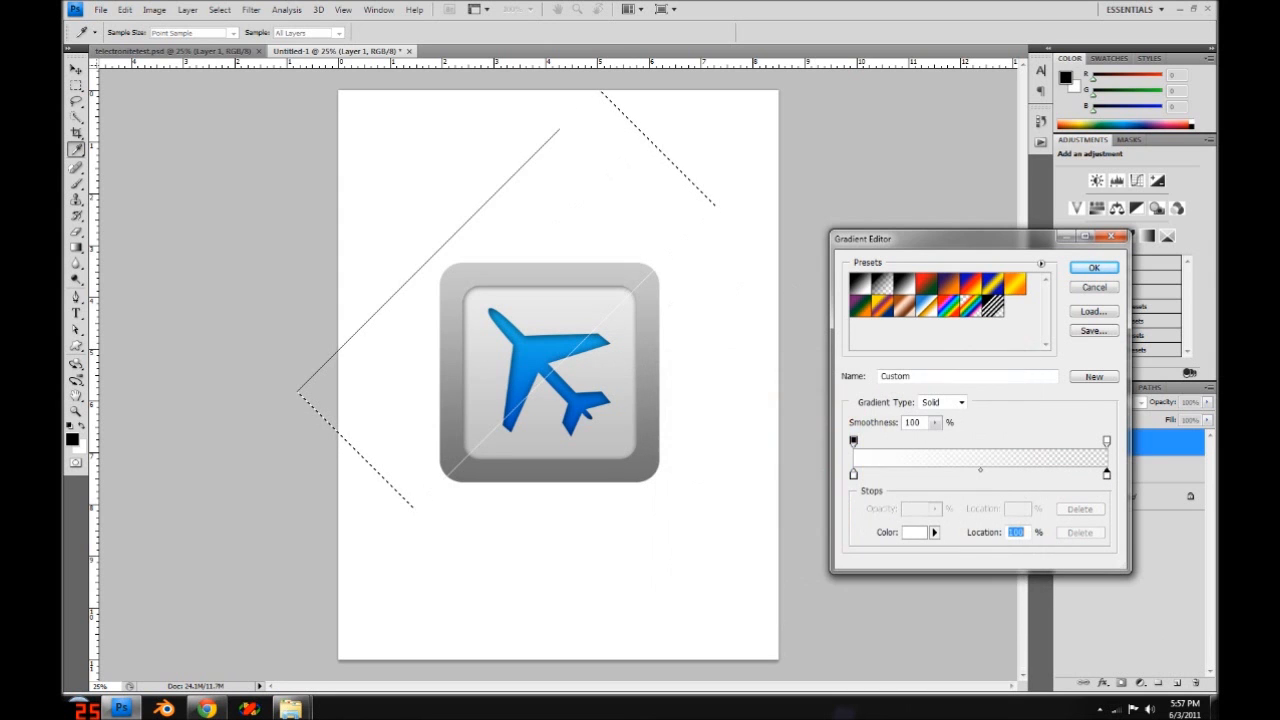
{"action": "left_click", "coordinate": [1094, 268]}
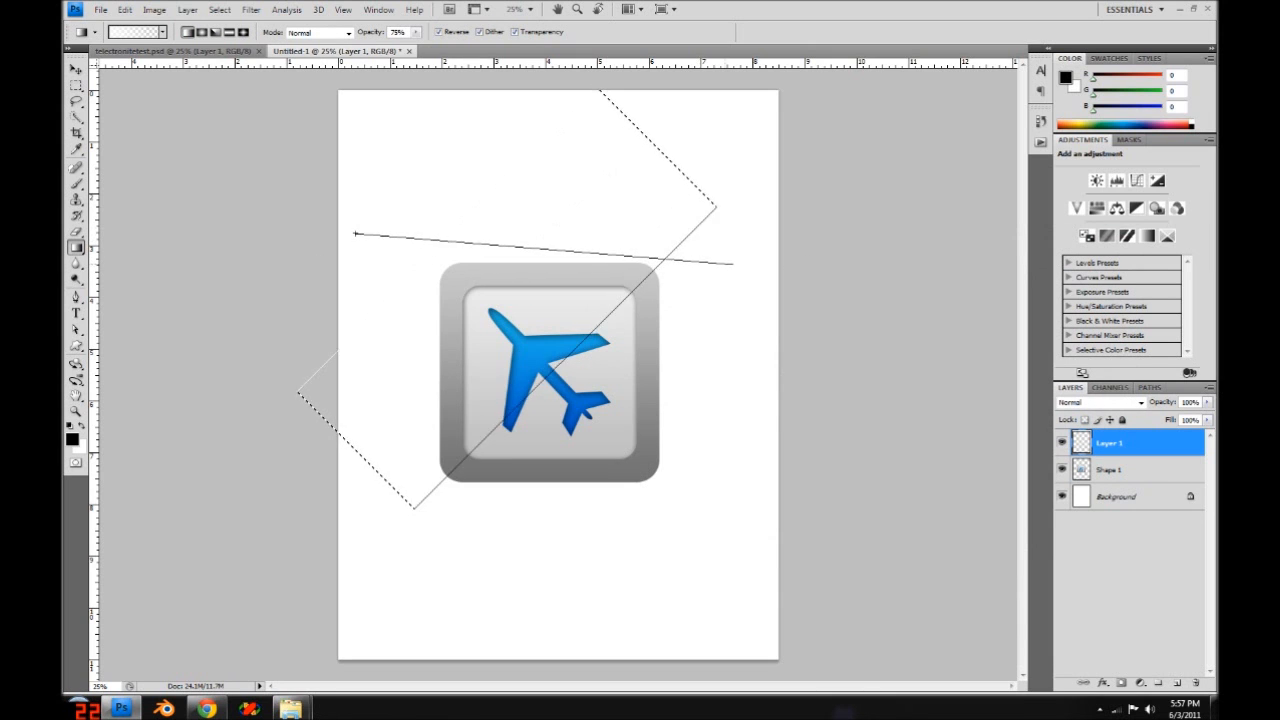
{"action": "left_click_drag", "start_coordinate": [742, 264], "coordinate": [742, 264]}
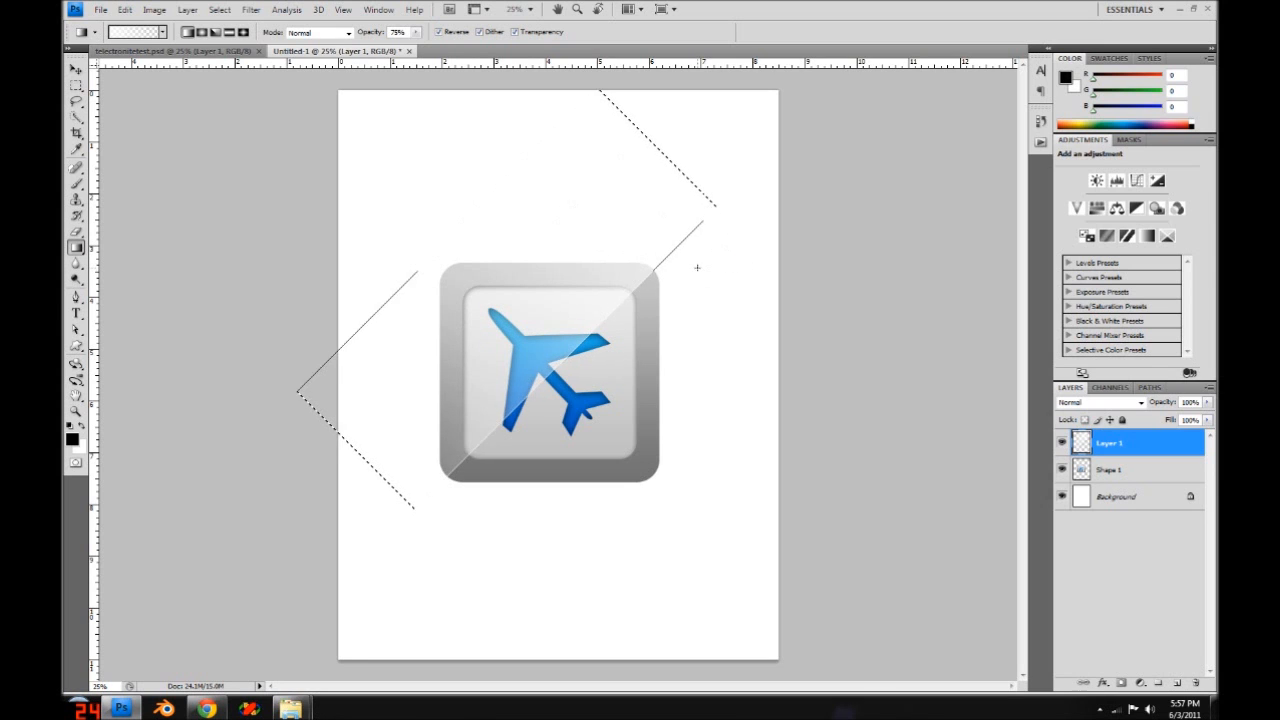
{"action": "key", "text": "ctrl+z"}
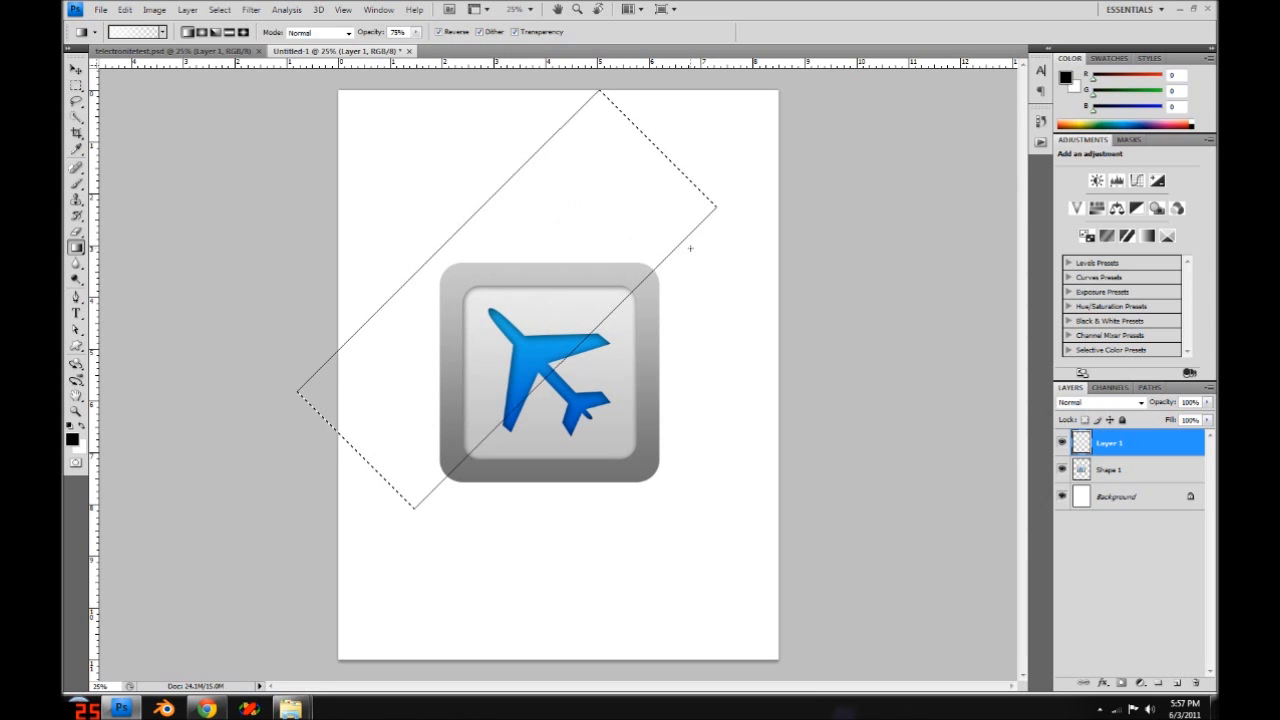
{"action": "key", "text": "ctrl+z"}
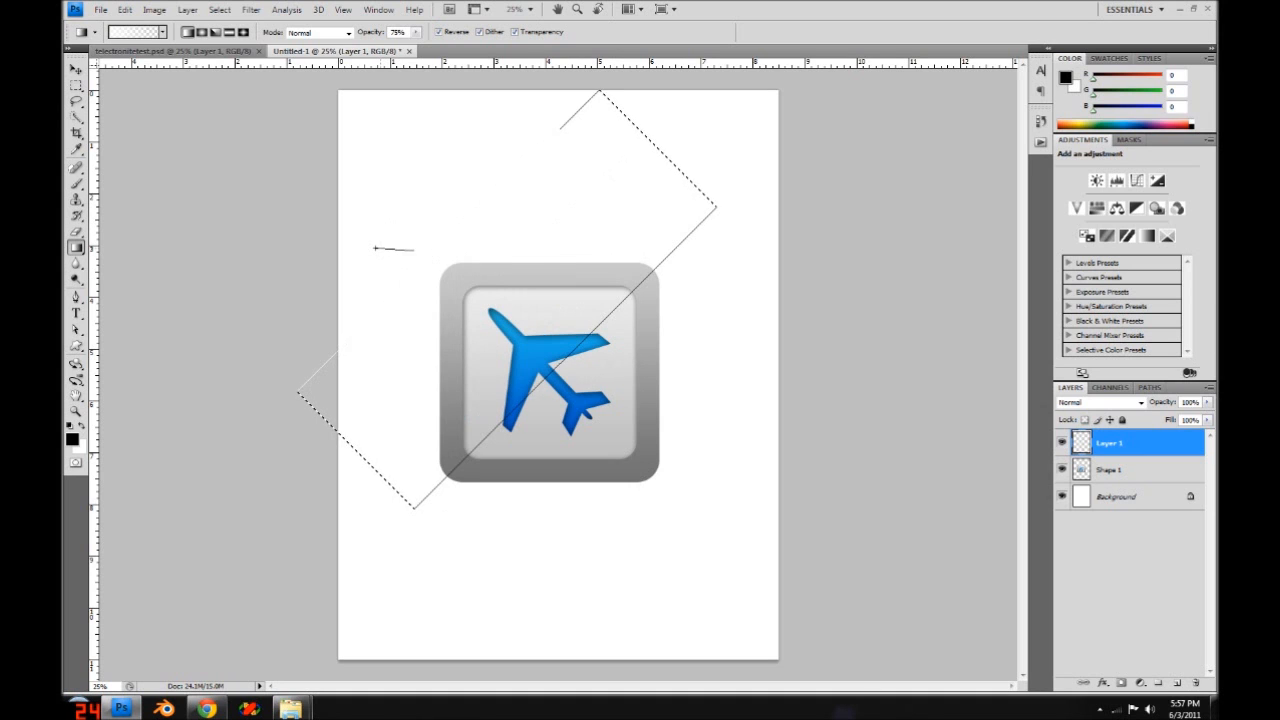
{"action": "left_click_drag", "start_coordinate": [657, 270], "coordinate": [773, 287]}
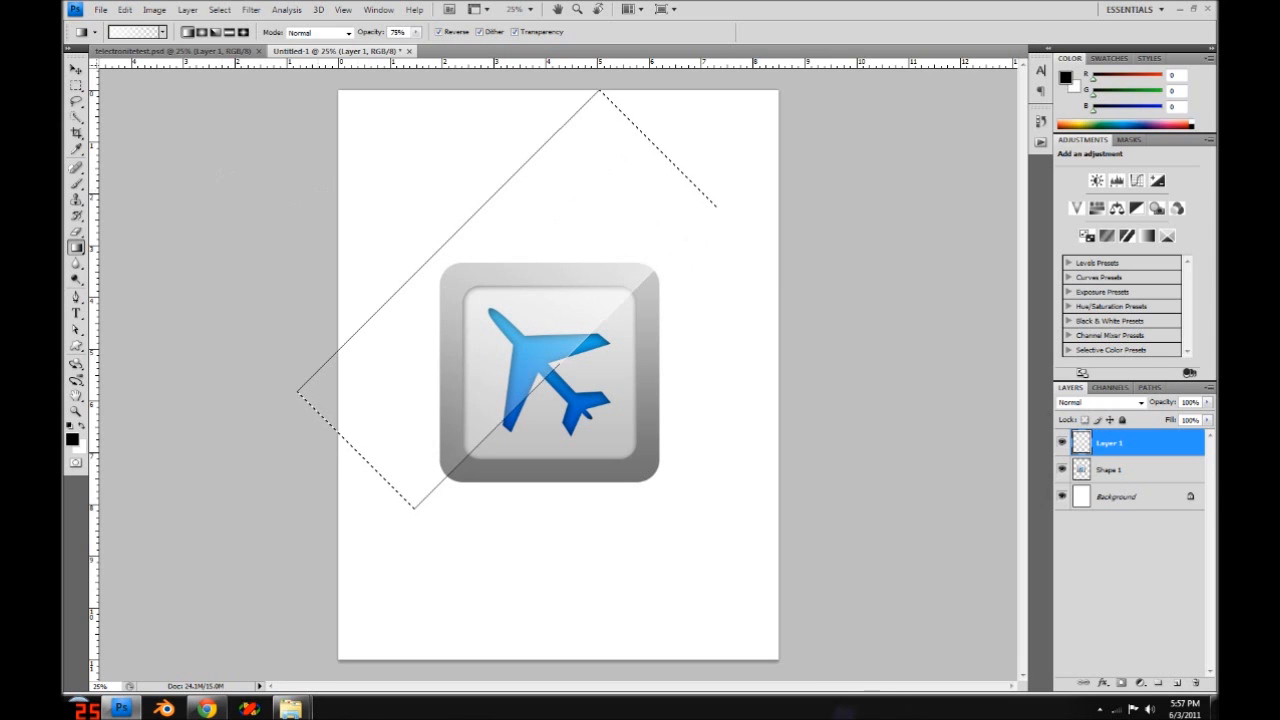
{"action": "key", "text": "ctrl+z"}
- Fill the diagonal selection on Layer 1 with the white-to-transparent gradient, running from its upper left down to its right, and deselect
{"action": "left_click_drag", "start_coordinate": [340, 197], "coordinate": [745, 289]}
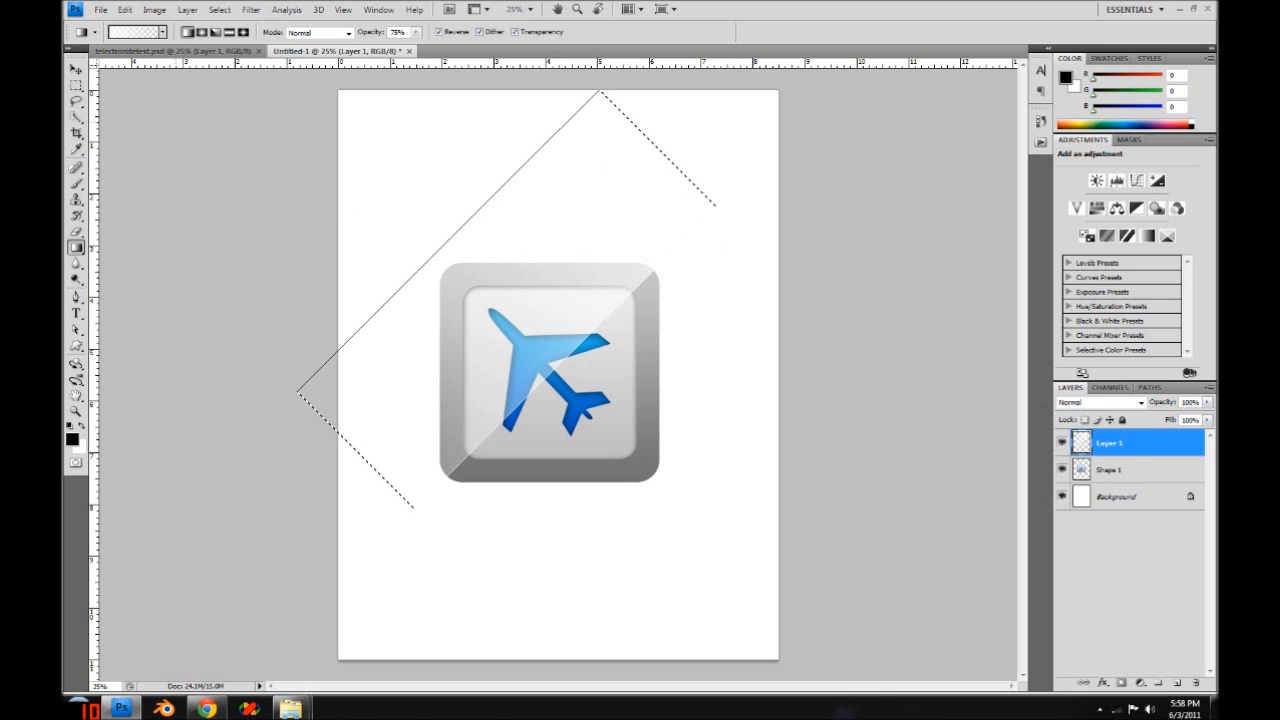
{"action": "key", "text": "m"}
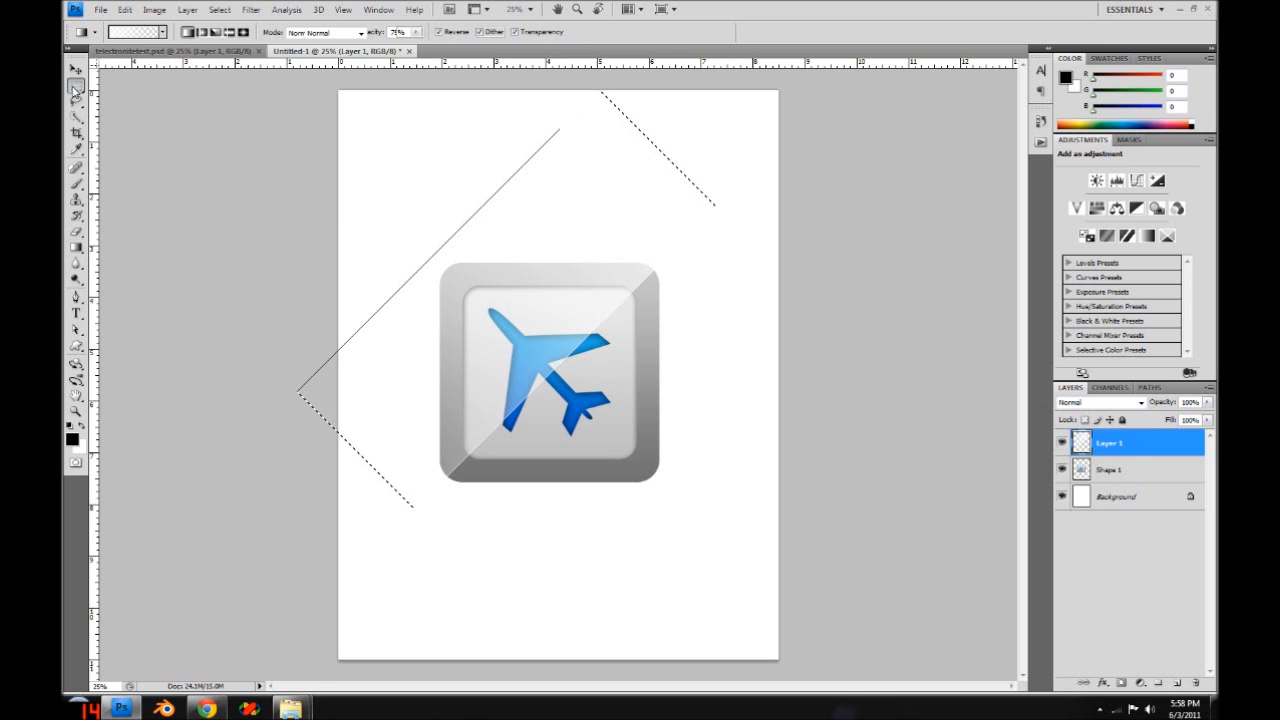
{"action": "key", "text": "ctrl+d"}
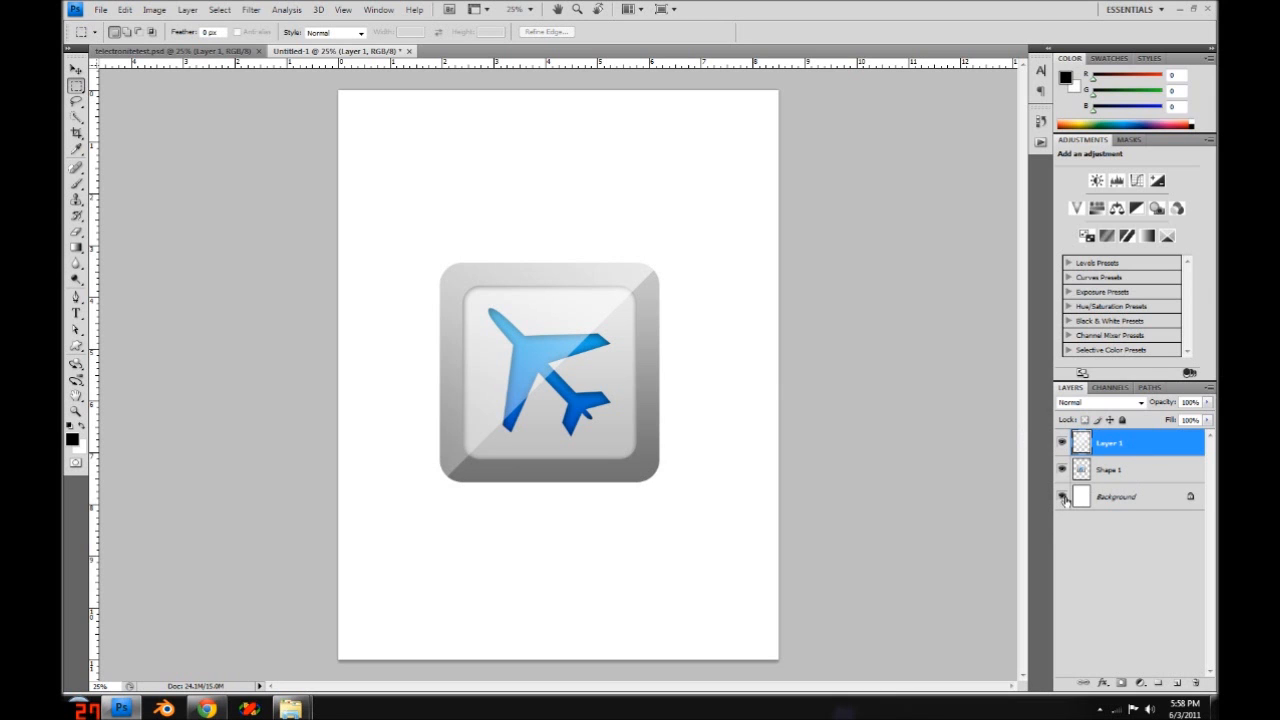
- Hide the Background layer and delete the part of Layer 1's white overlay that extends outside the icon's outline
{"action": "left_click", "coordinate": [1063, 497]}
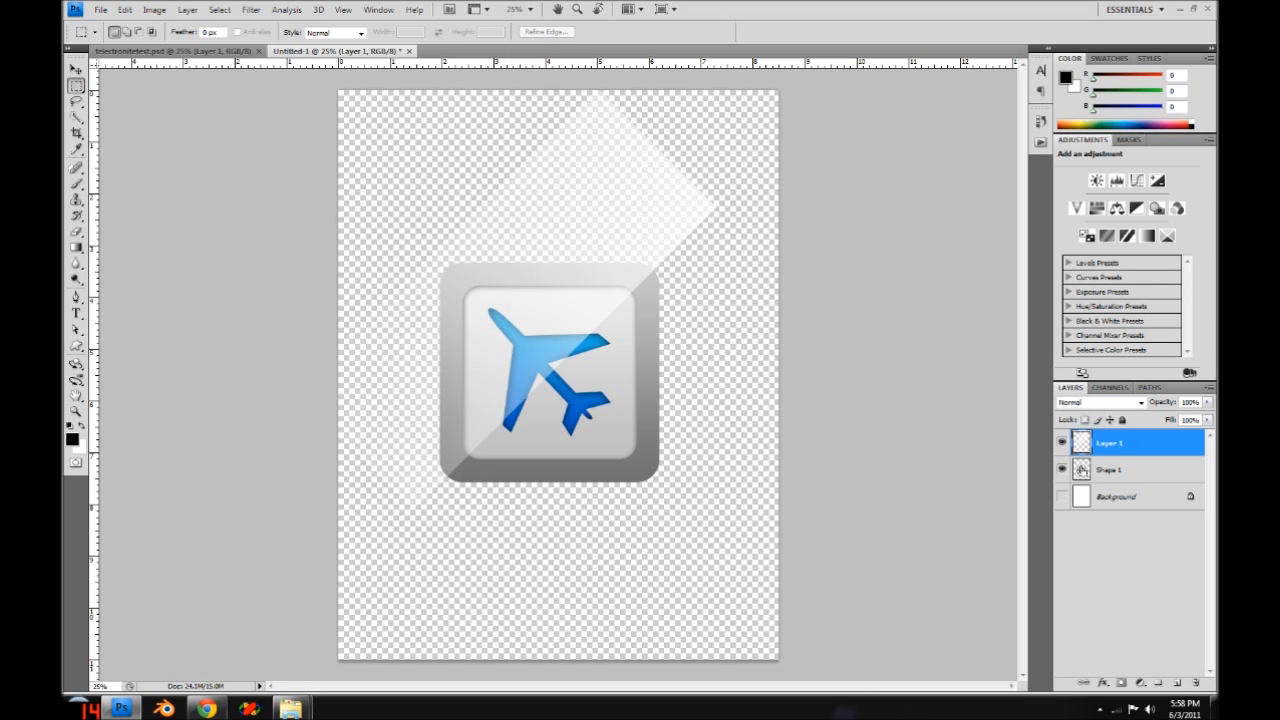
{"action": "left_click", "coordinate": [1082, 470], "text": "ctrl"}
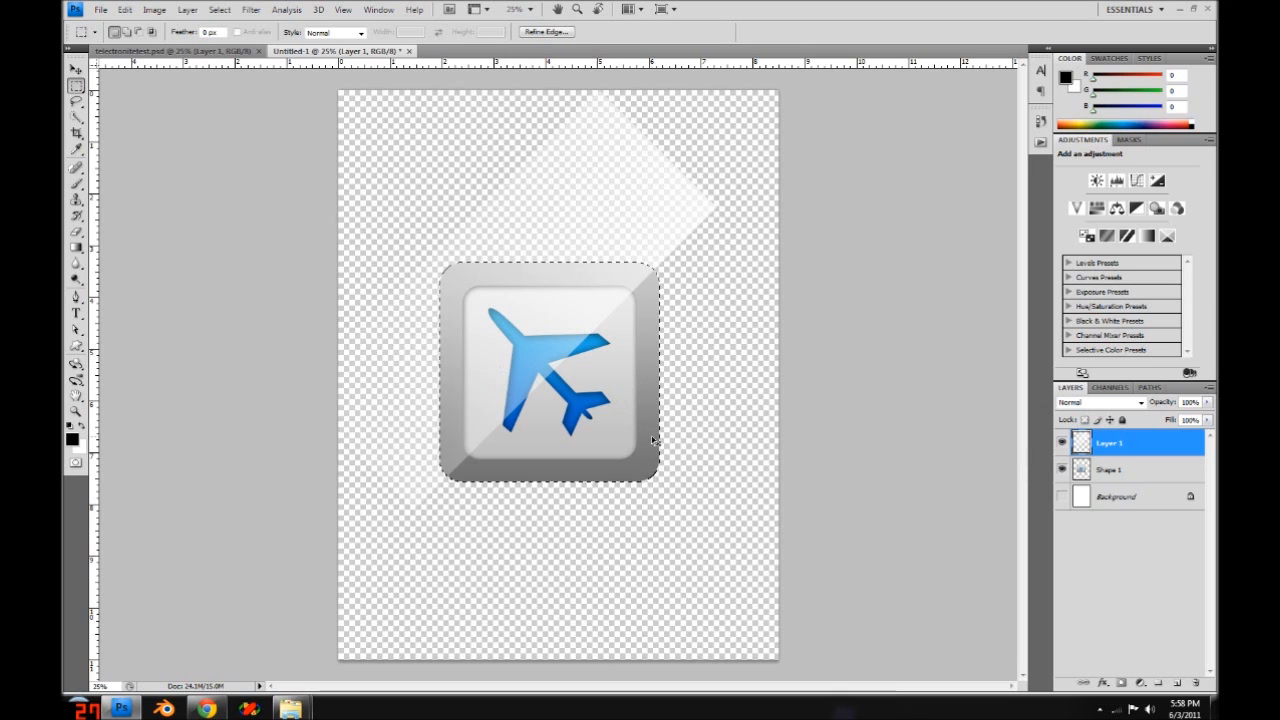
{"action": "key", "text": "ctrl+shift+i"}
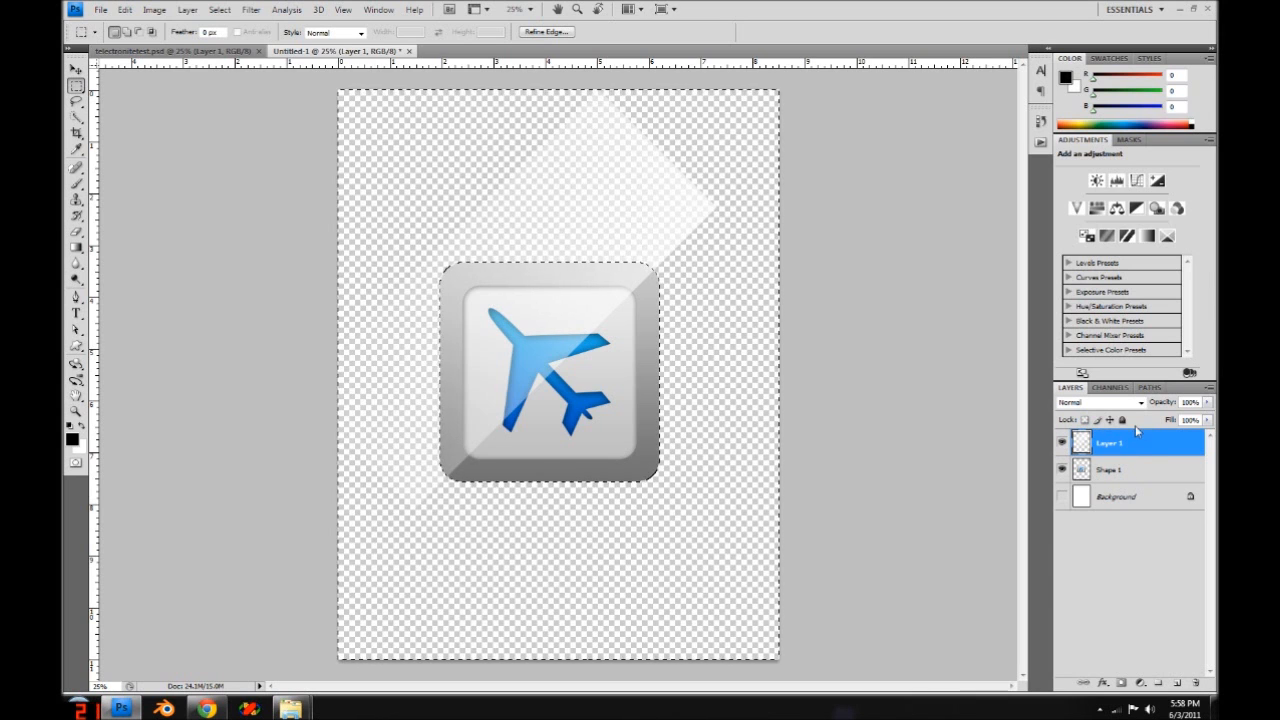
{"action": "key", "text": "Delete"}
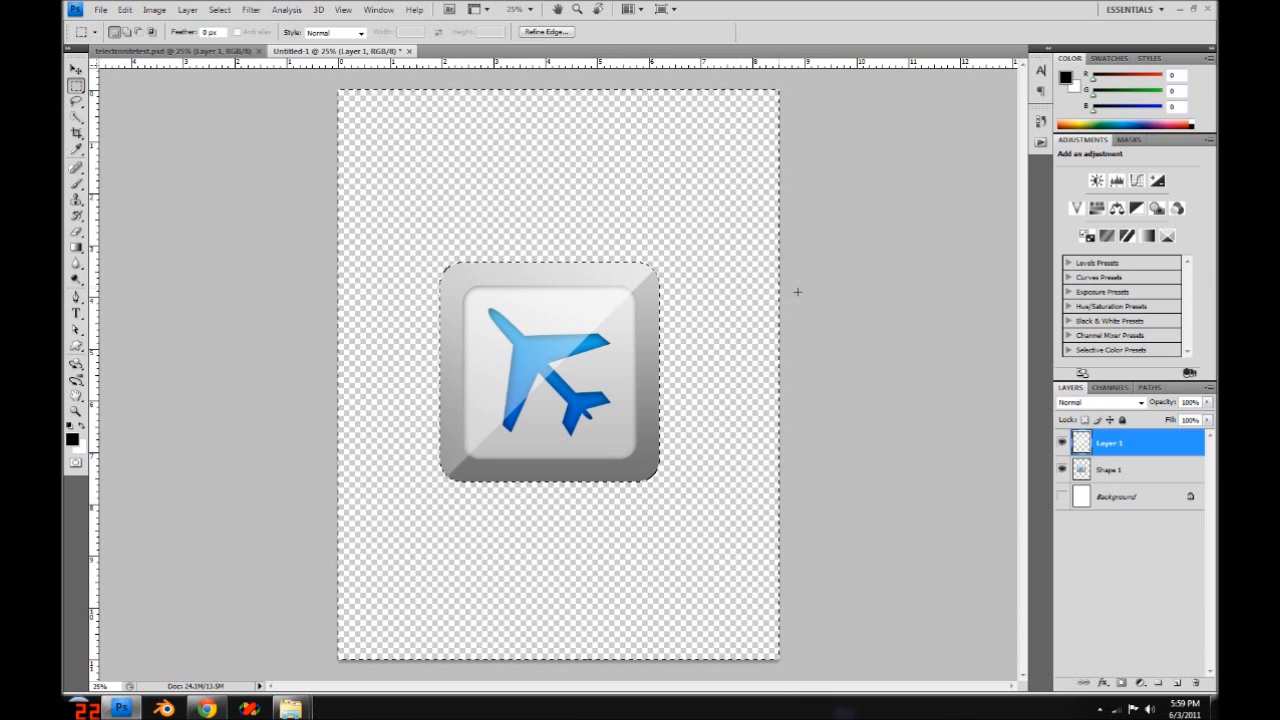
{"action": "key", "text": "ctrl+d"}
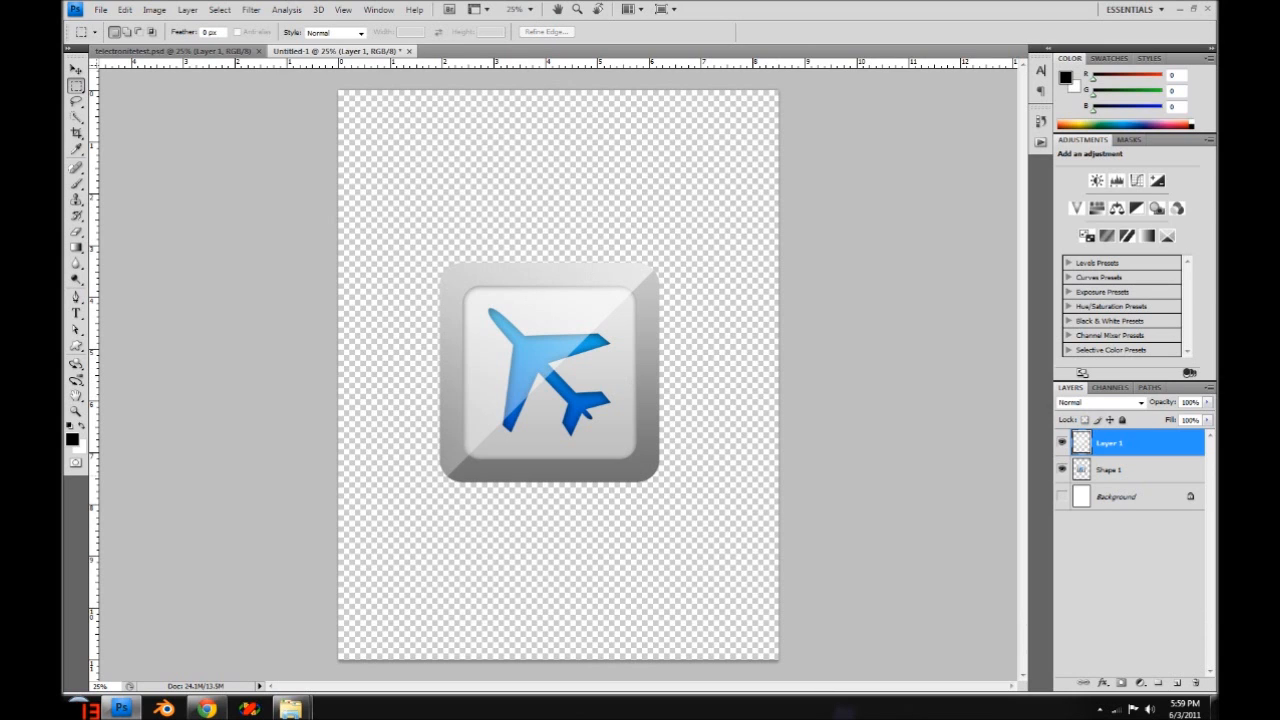
- Merge the overlay's Layer 1 with the icon's Shape 1 layer
{"action": "left_click", "coordinate": [1128, 468], "text": "shift"}
{"action": "right_click", "coordinate": [1135, 470]}
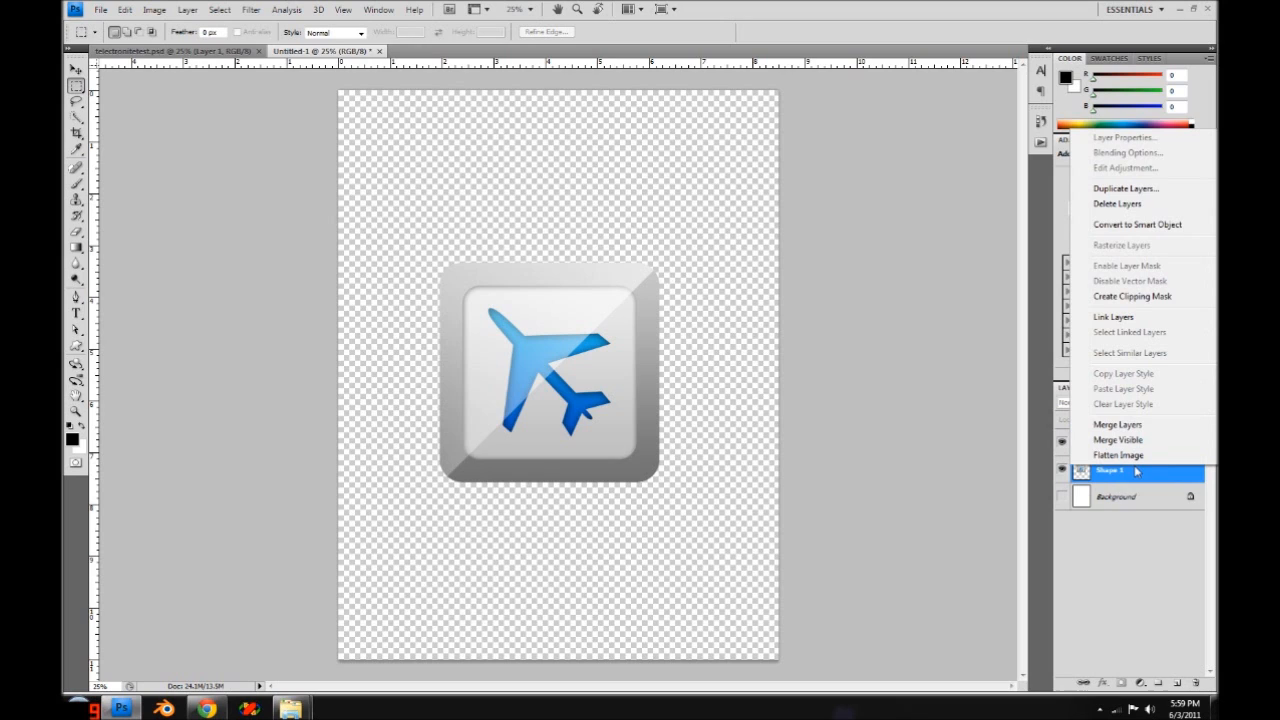
{"action": "left_click", "coordinate": [1133, 426]}
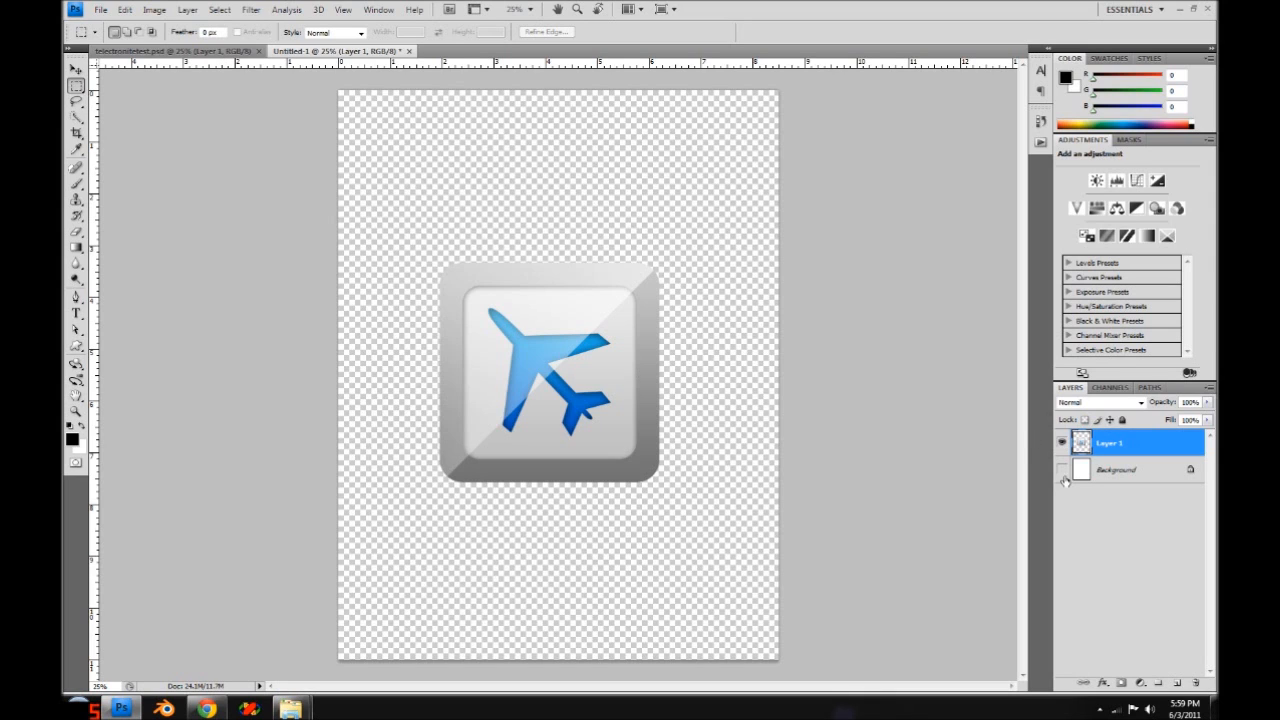
- Show the Background layer again and move the merged icon slightly so it sits horizontally centred on the page
{"action": "left_click", "coordinate": [1062, 470]}
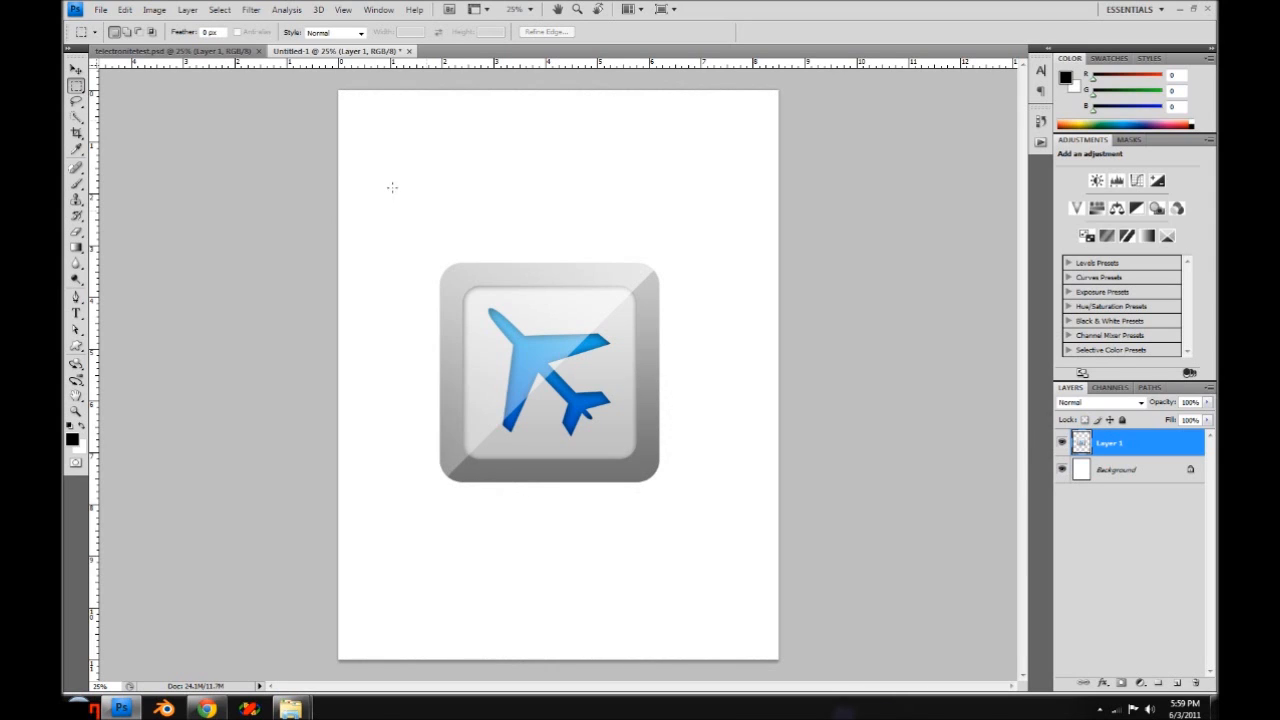
{"action": "key", "text": "v"}
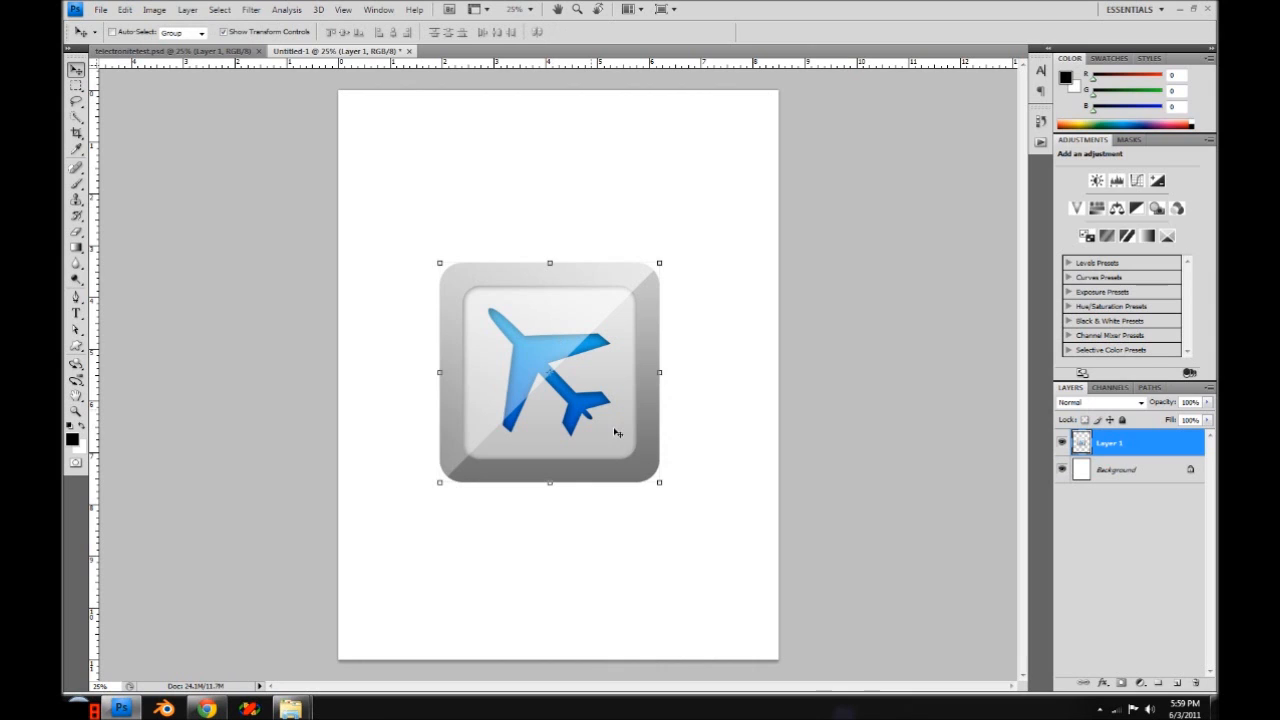
{"action": "left_click_drag", "start_coordinate": [617, 431], "coordinate": [632, 447]}
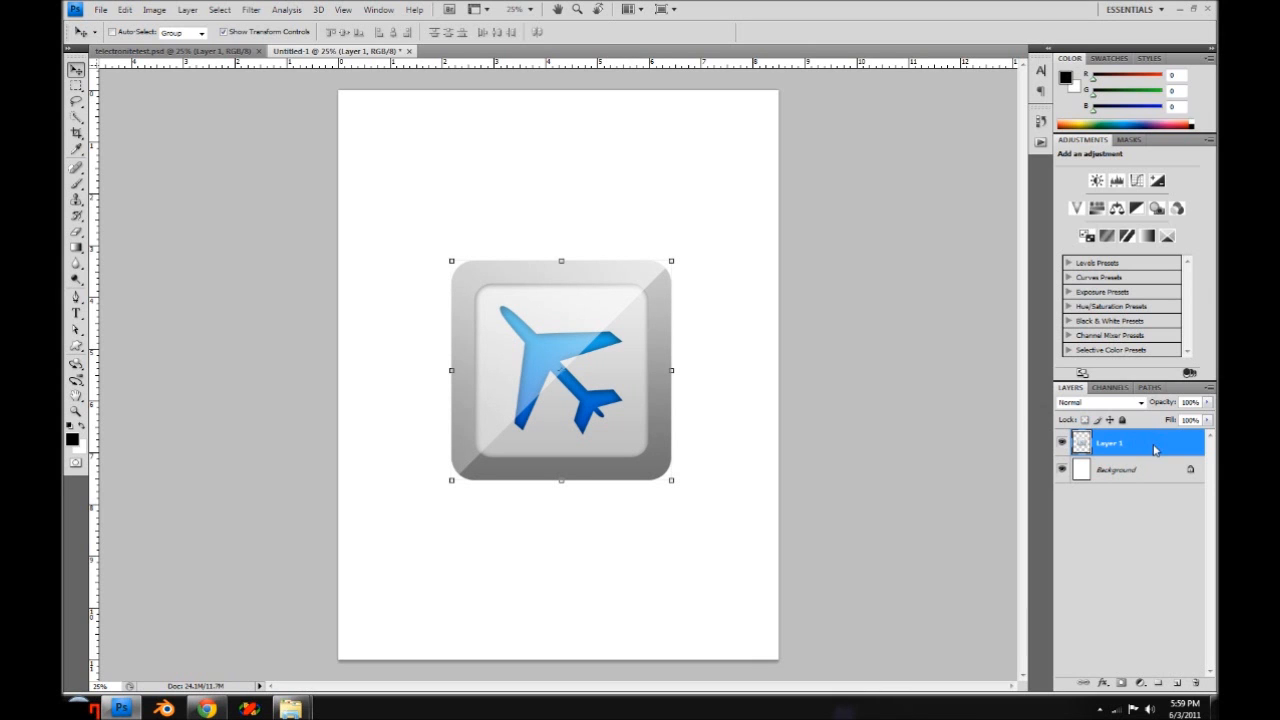
- Add a drop shadow to the merged icon on Layer 1 with its opacity set to 65%
{"action": "double_click", "coordinate": [1152, 447]}
{"action": "key", "text": "Caps_Lock"}
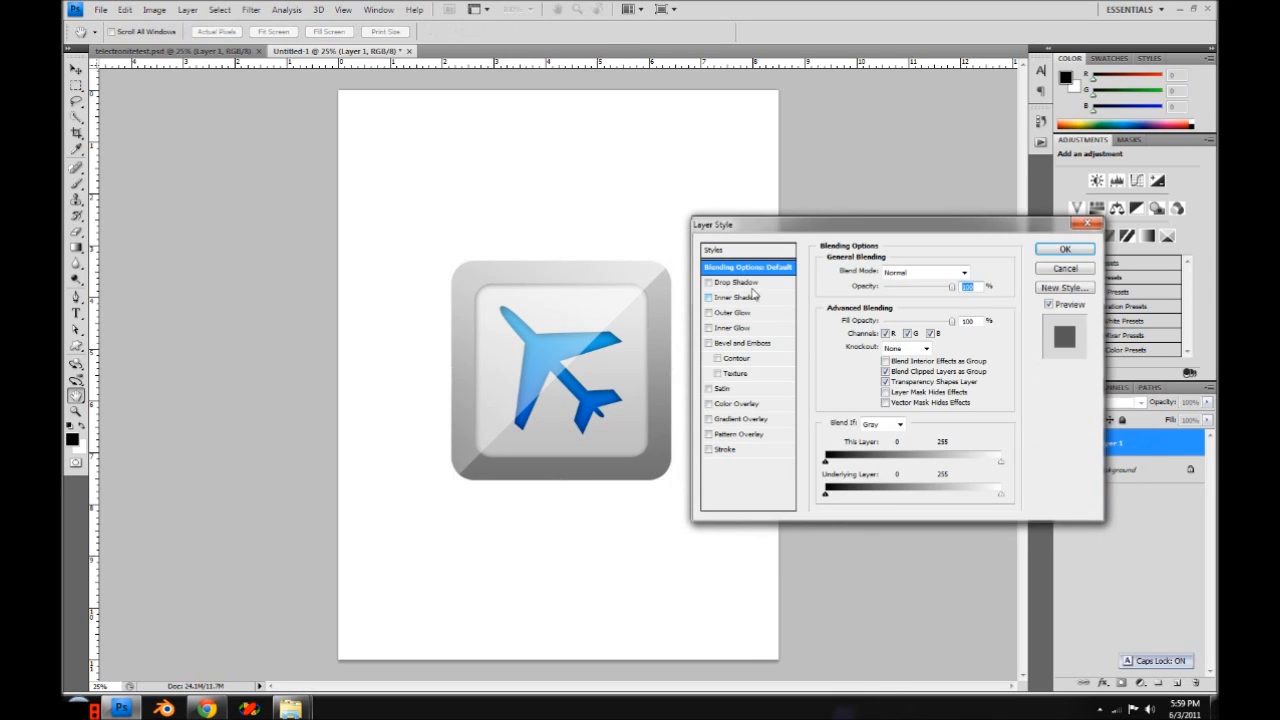
{"action": "left_click", "coordinate": [755, 284]}
{"action": "left_click_drag", "start_coordinate": [784, 231], "coordinate": [906, 251]}
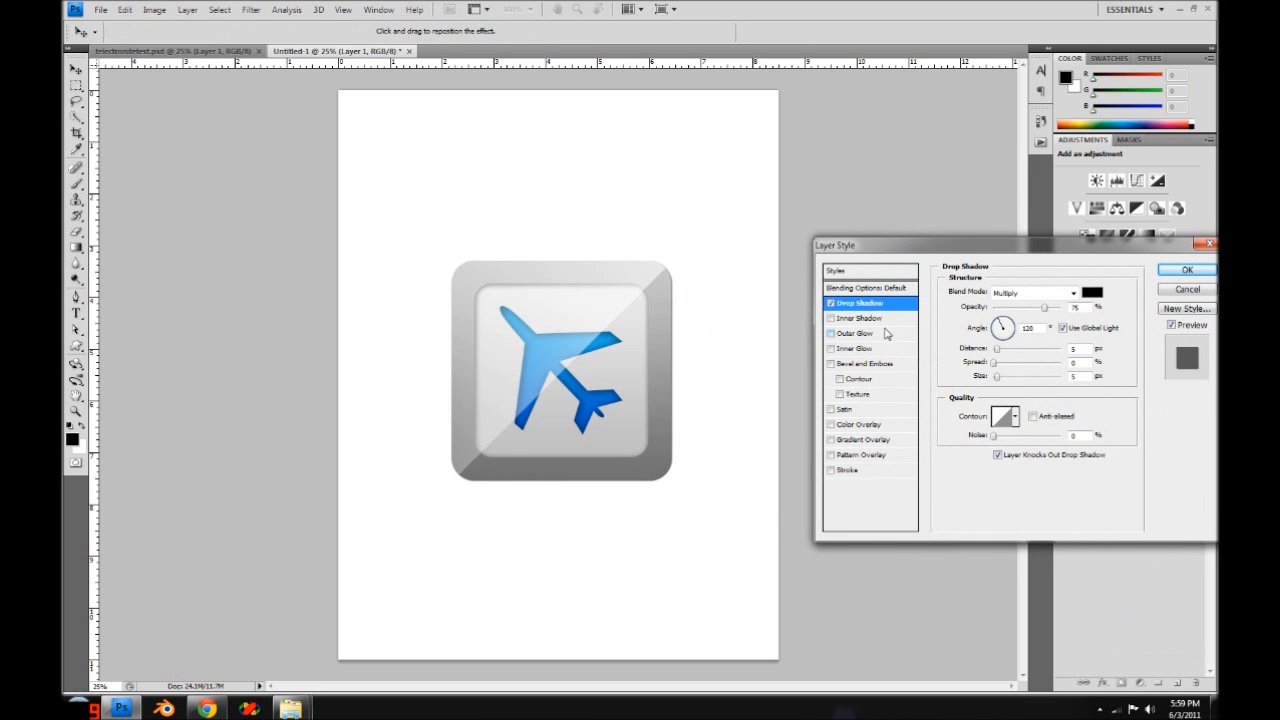
{"action": "left_click", "coordinate": [1045, 309]}
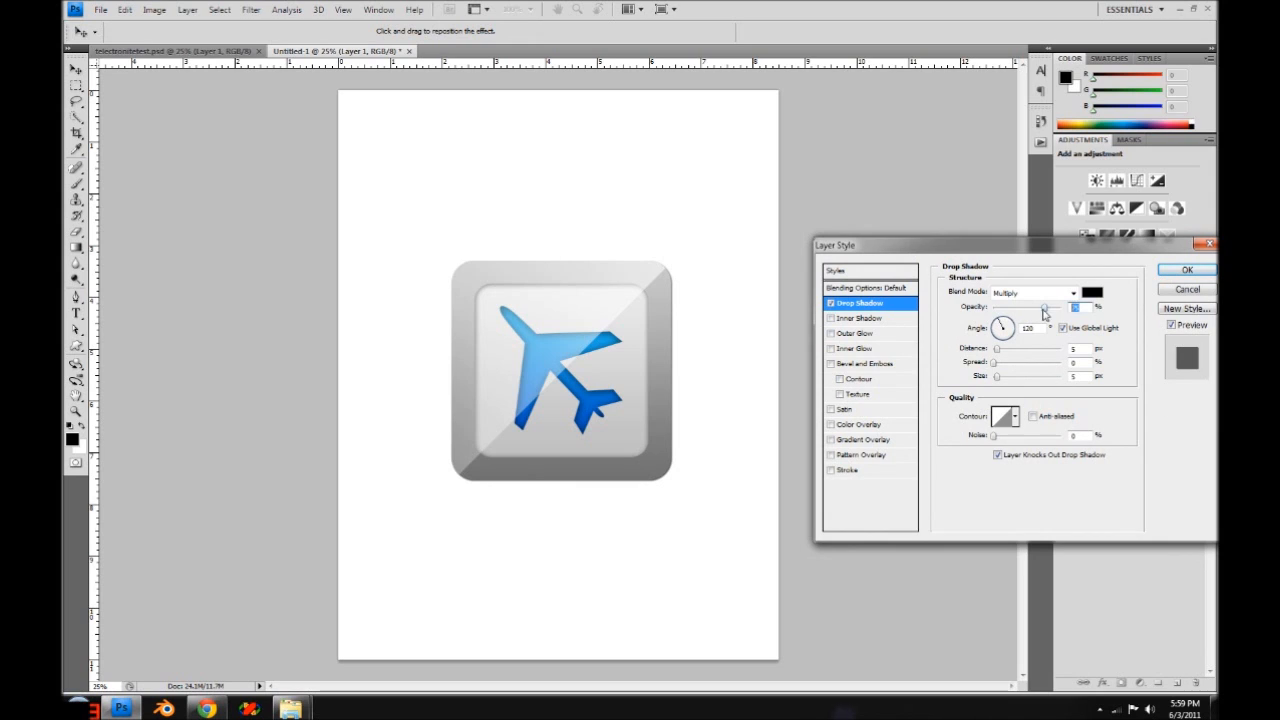
{"action": "type", "text": "65"}
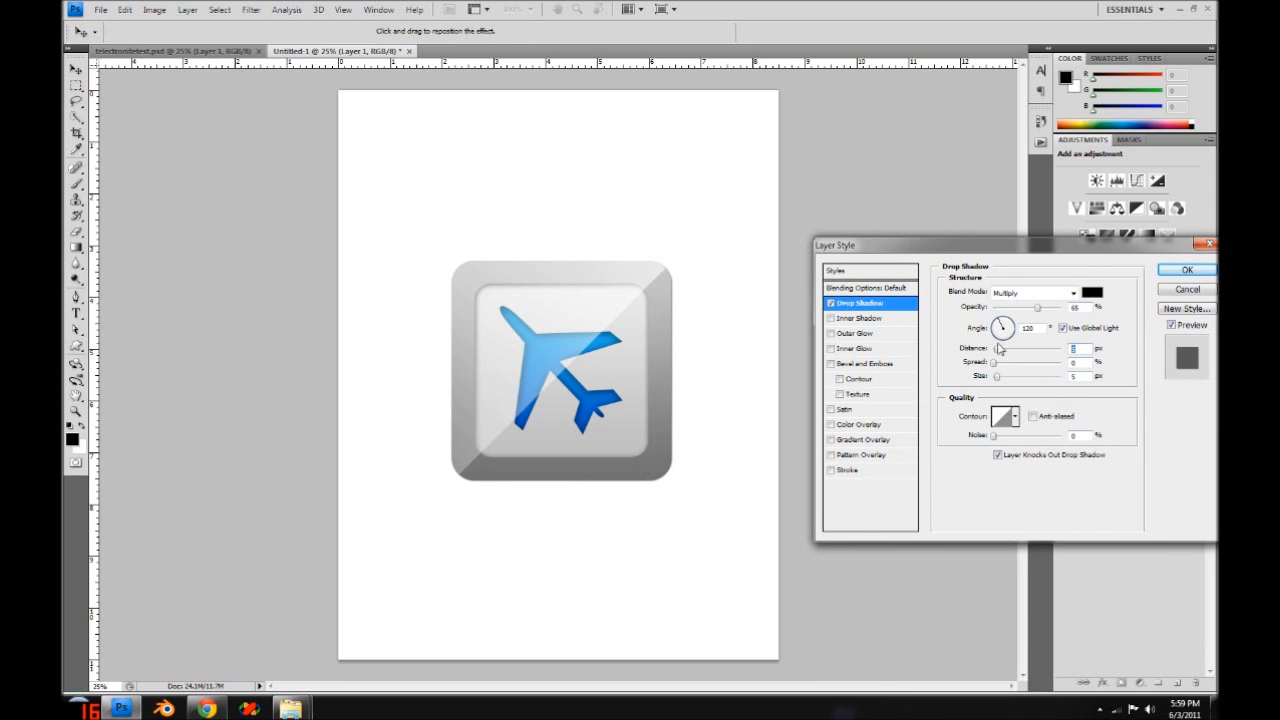
- Set the drop shadow's distance to 10 px and size to 32 px with a slight spread, apply it, and move the icon slightly down
{"action": "left_click", "coordinate": [998, 349]}
{"action": "left_click", "coordinate": [1004, 378]}
{"action": "left_click_drag", "start_coordinate": [1003, 377], "coordinate": [1006, 377]}
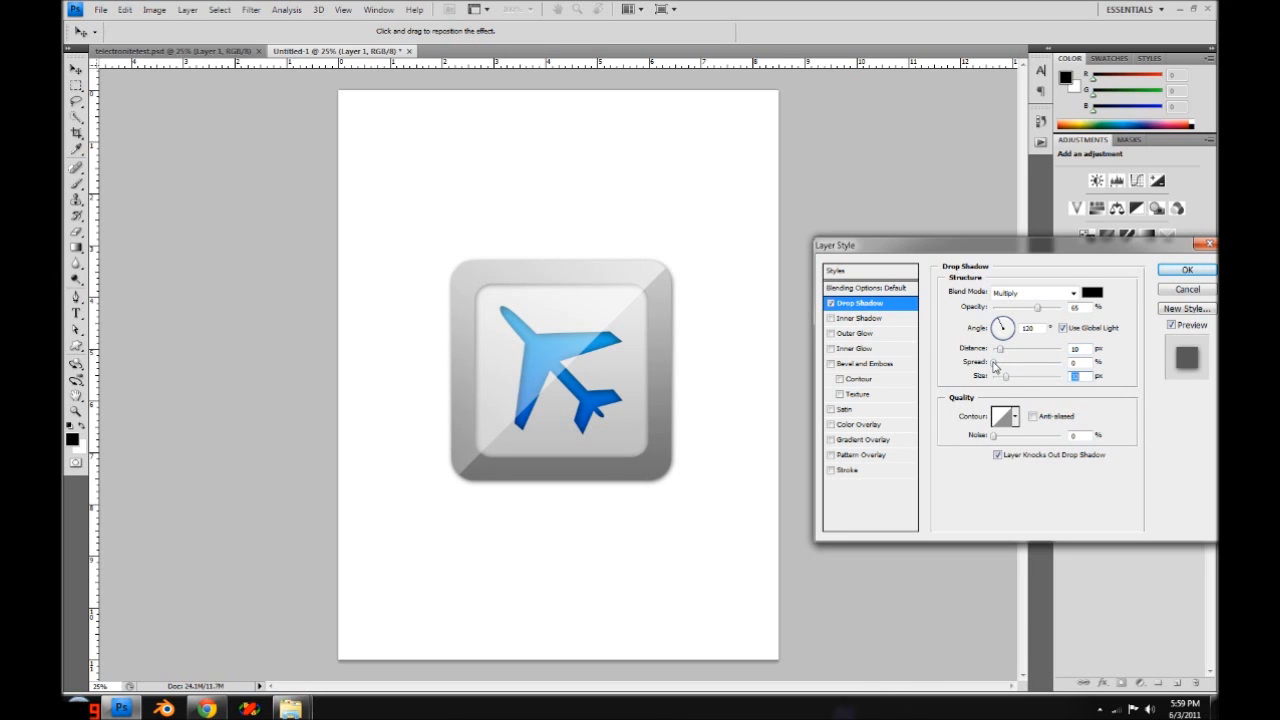
{"action": "left_click", "coordinate": [998, 364]}
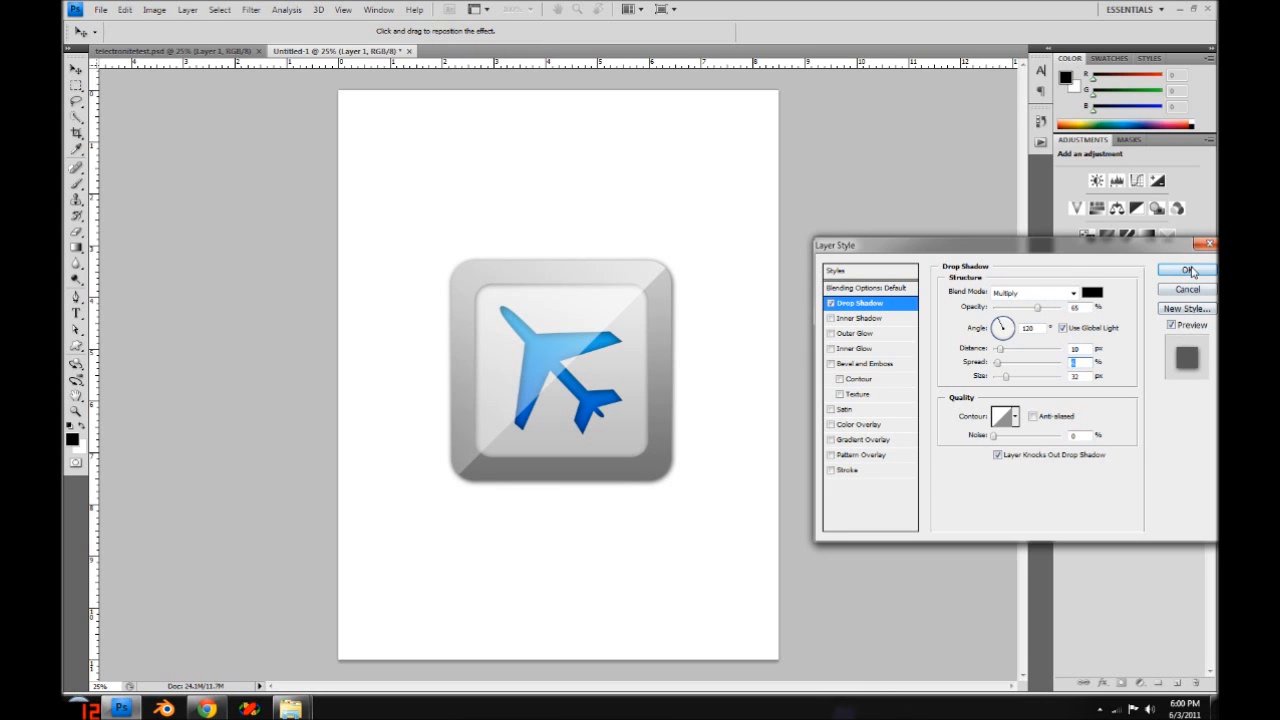
{"action": "left_click", "coordinate": [1188, 271]}
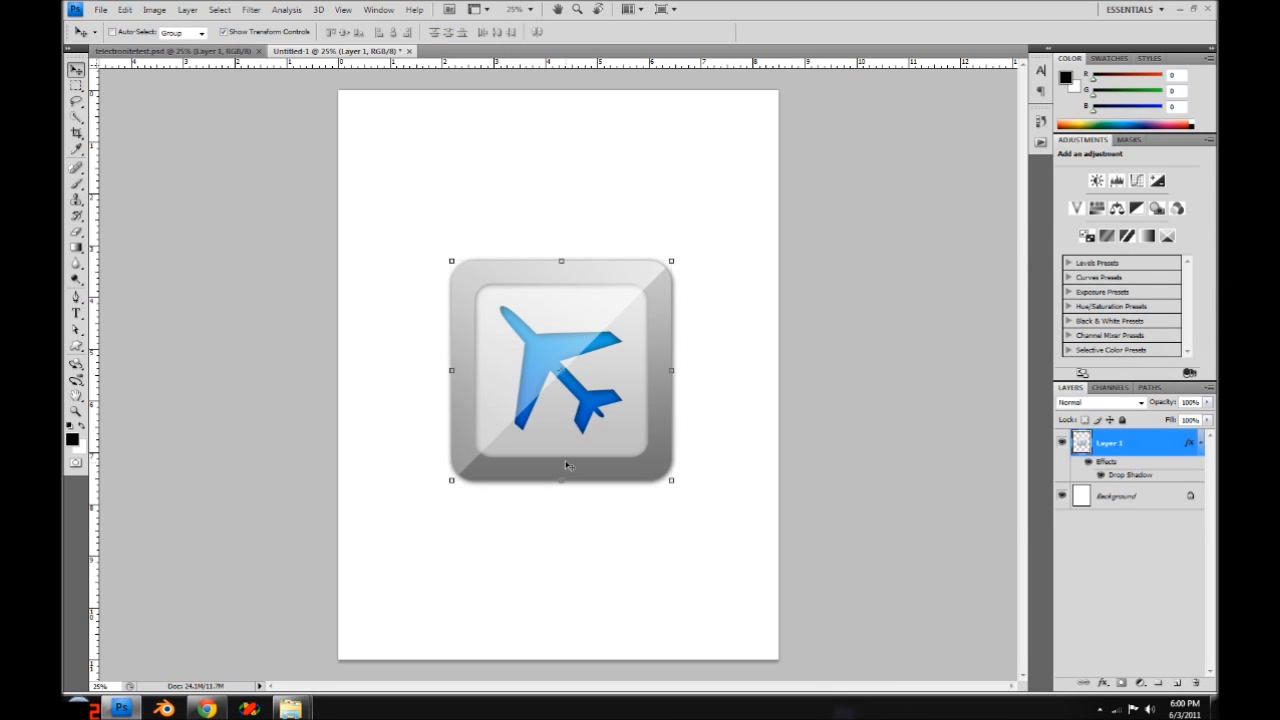
{"action": "mouse_move", "coordinate": [566, 465]}
{"action": "left_mouse_down"}
{"action": "mouse_move", "coordinate": [443, 274]}
{"action": "mouse_move", "coordinate": [559, 408]}
{"action": "mouse_move", "coordinate": [556, 512]}
{"action": "mouse_move", "coordinate": [563, 480]}
{"action": "left_mouse_up"}
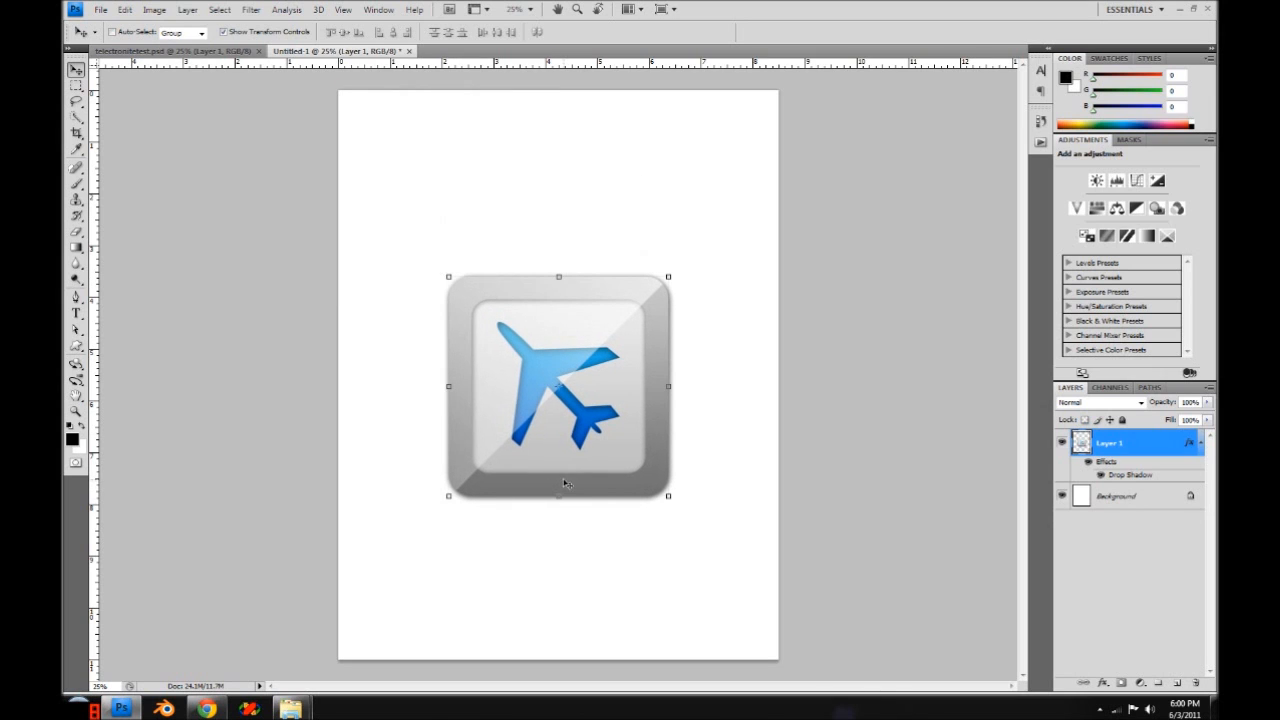